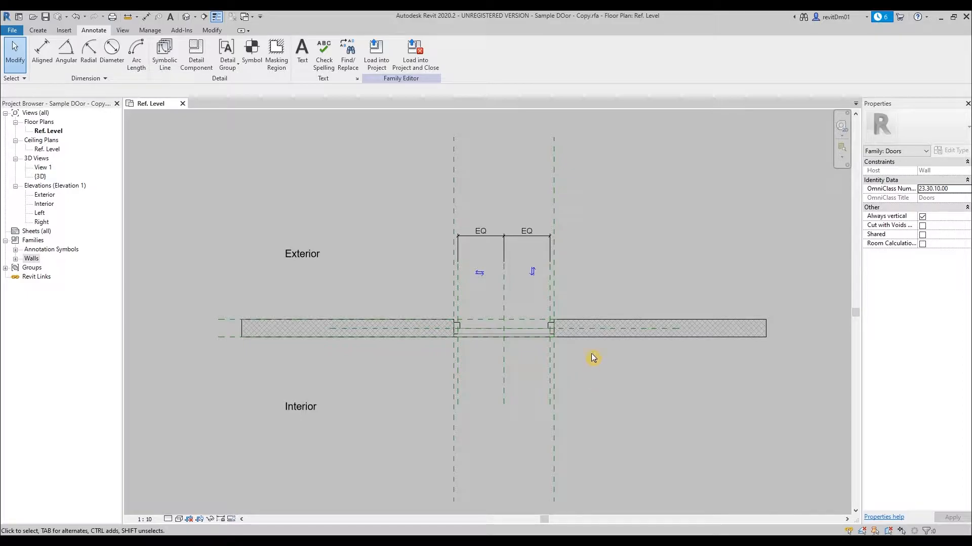
Step: Create a new family from the Generic Model.rft template
{"action": "left_click", "coordinate": [12, 30]}
{"action": "mouse_move", "coordinate": [36, 68]}
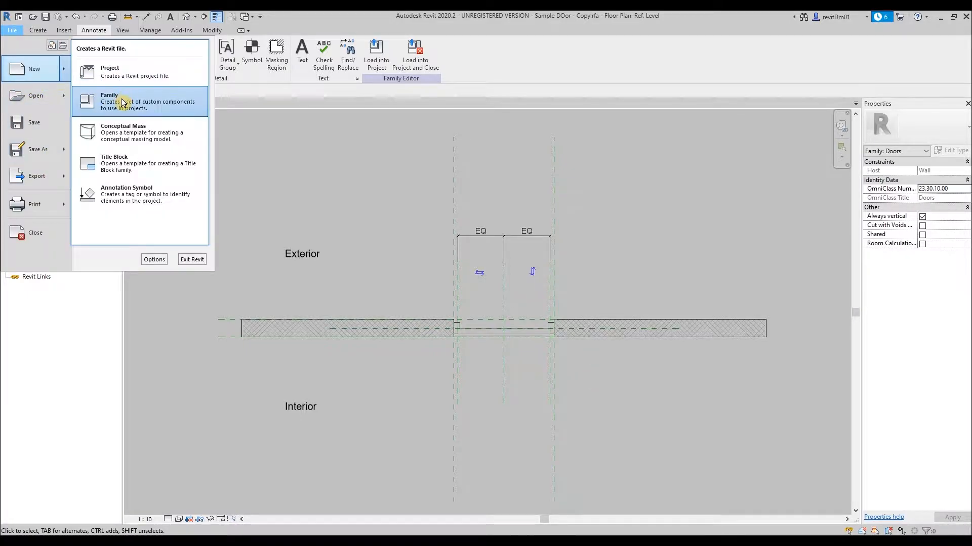
{"action": "left_click", "coordinate": [121, 103]}
{"action": "left_click", "coordinate": [412, 258]}
{"action": "key", "text": "g"}
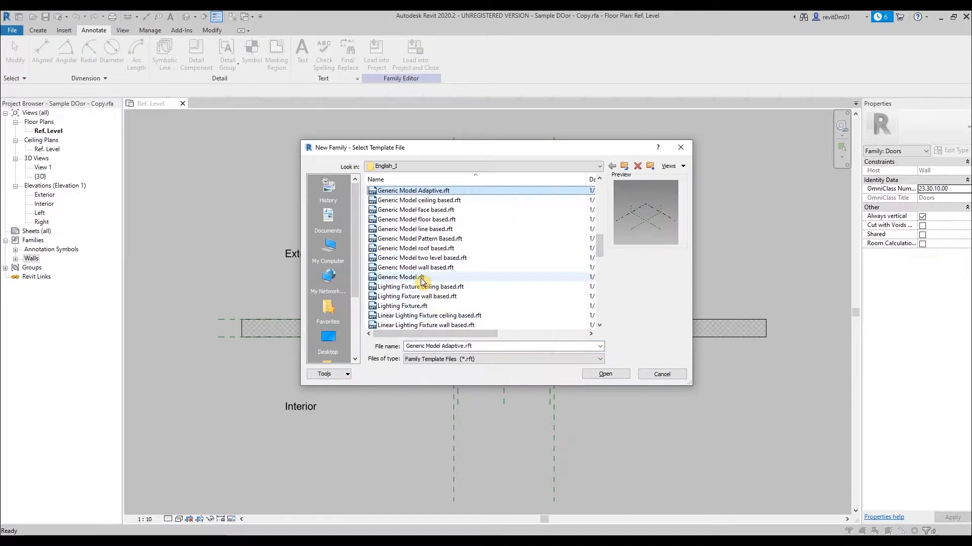
{"action": "left_click", "coordinate": [423, 277]}
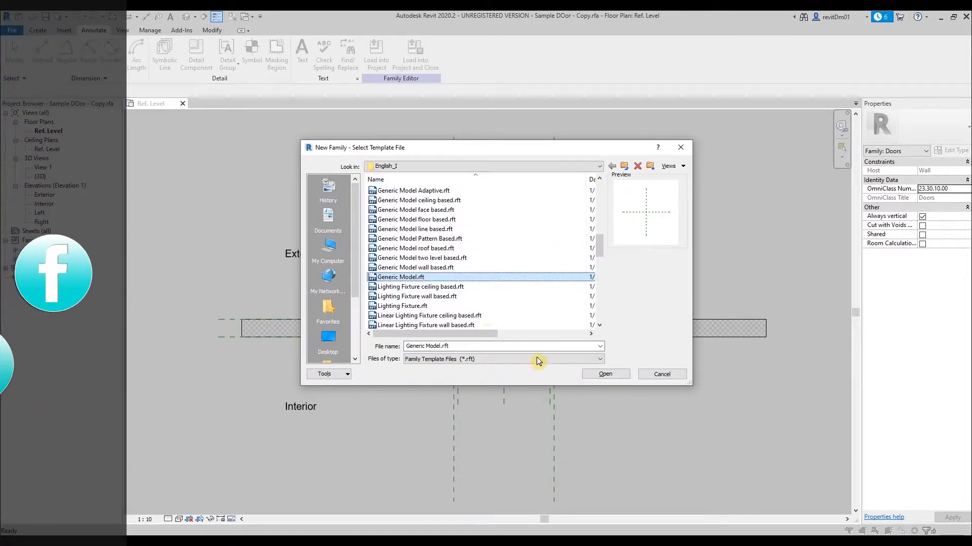
{"action": "left_click", "coordinate": [612, 374]}
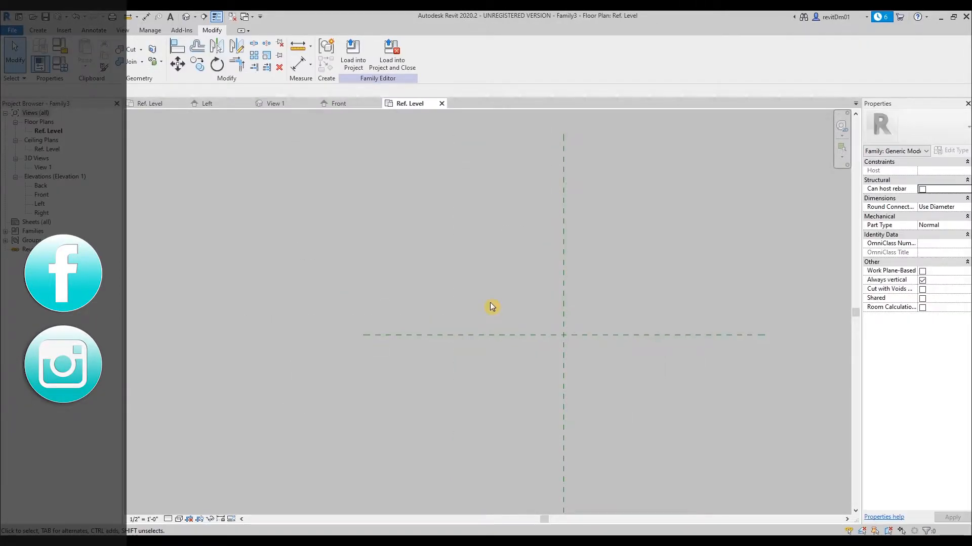
Step: Draw a vertical reference plane about 620 mm to the left of the vertical centre plane, crossing the horizontal centre plane
{"action": "key", "text": "r"}
{"action": "key", "text": "p"}
{"action": "left_click", "coordinate": [482, 427]}
{"action": "left_click", "coordinate": [481, 212]}
{"action": "key", "text": "Escape"}
{"action": "middle_click_drag", "start_coordinate": [555, 283], "coordinate": [660, 278]}
{"action": "key", "text": "Escape"}
Step: Add an aligned dimension between the vertical centre plane and the new reference plane
{"action": "scroll", "coordinate": [626, 278], "scroll_direction": "up", "scroll_amount": 1}
{"action": "key", "text": "d"}
{"action": "key", "text": "i"}
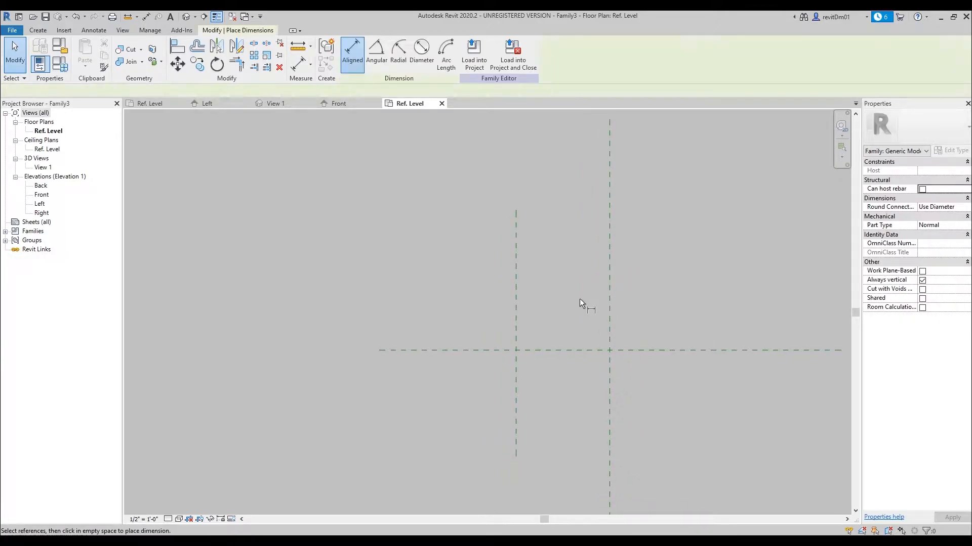
{"action": "left_click", "coordinate": [609, 307]}
{"action": "left_click", "coordinate": [516, 309]}
{"action": "left_click", "coordinate": [479, 290]}
Step: Set the project length units to millimetres and the view scale to 1:10
{"action": "left_click", "coordinate": [219, 39]}
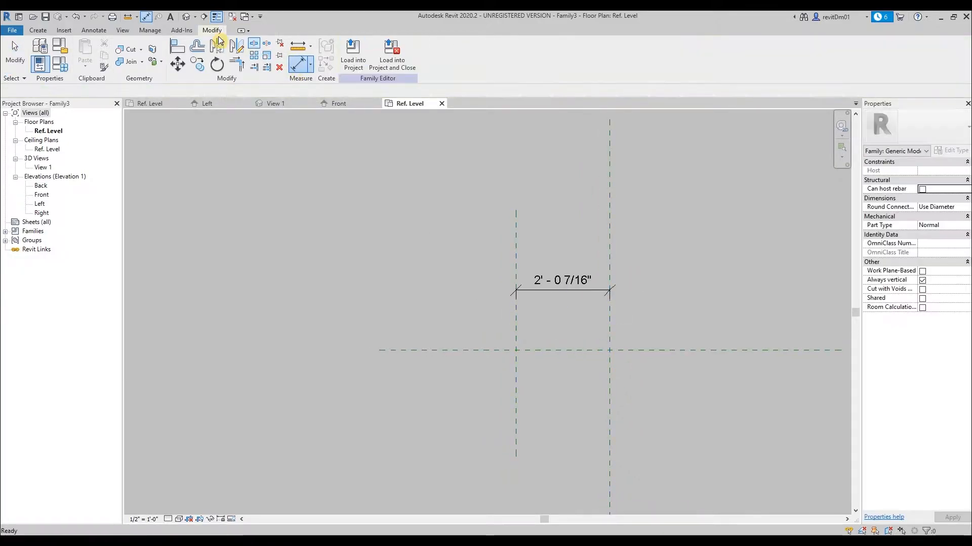
{"action": "left_click", "coordinate": [150, 31]}
{"action": "left_click", "coordinate": [215, 56]}
{"action": "left_click", "coordinate": [420, 168]}
{"action": "left_click", "coordinate": [415, 186]}
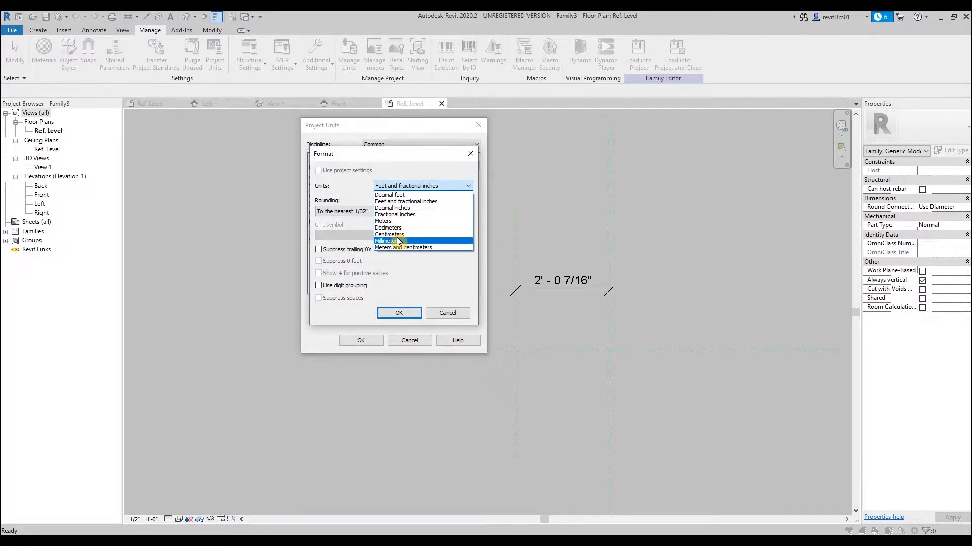
{"action": "left_click", "coordinate": [398, 241]}
{"action": "left_click", "coordinate": [398, 313]}
{"action": "left_click", "coordinate": [362, 340]}
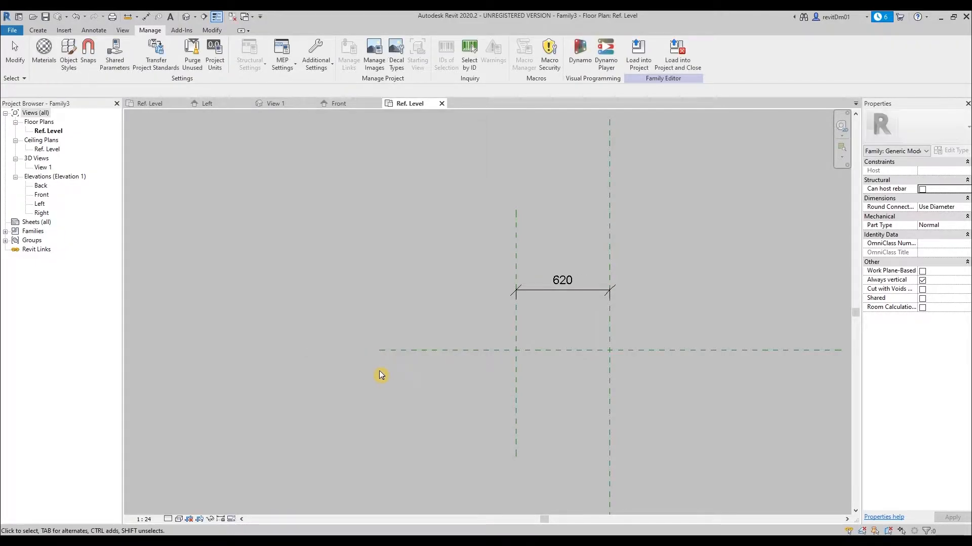
{"action": "left_click", "coordinate": [144, 519]}
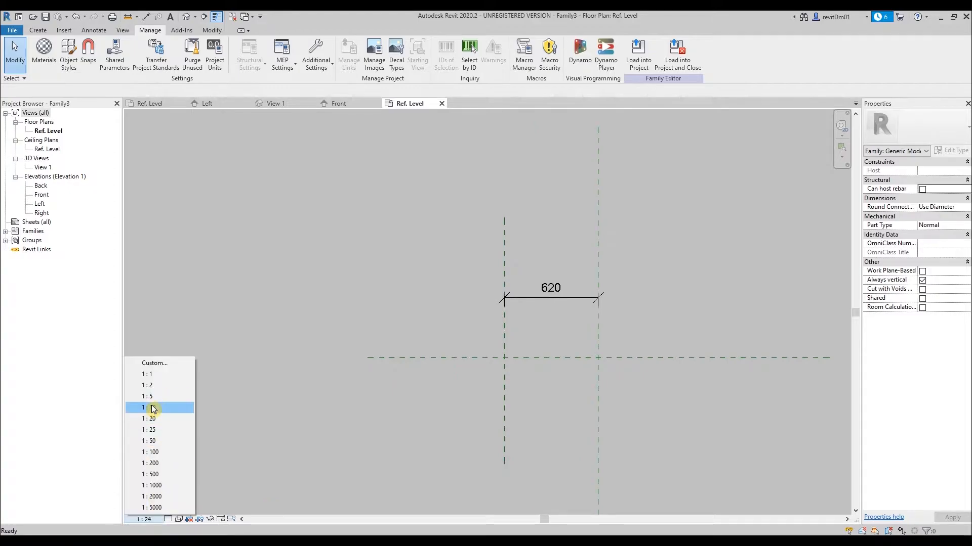
{"action": "left_click", "coordinate": [152, 408]}
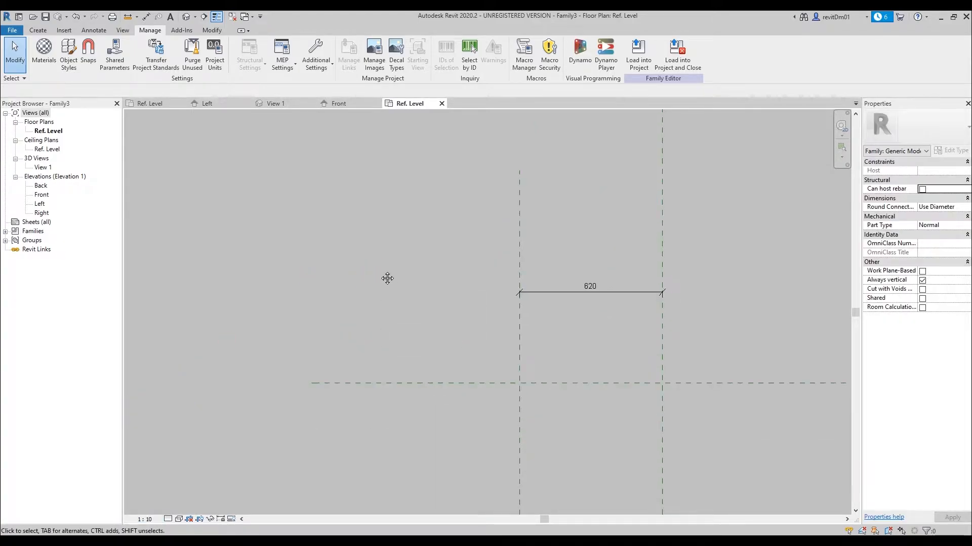
Step: Change the family category from Generic Models to Doors
{"action": "left_click", "coordinate": [60, 47]}
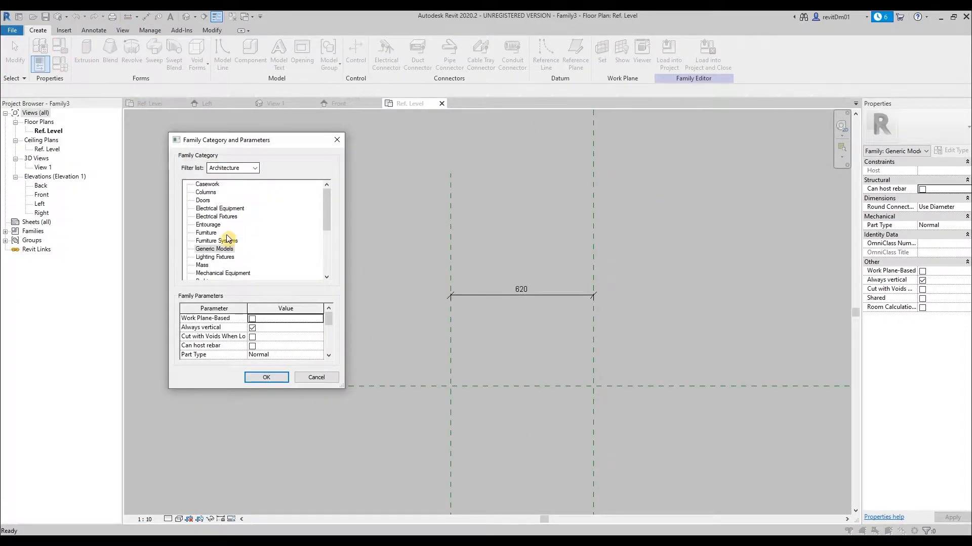
{"action": "left_click", "coordinate": [213, 246]}
{"action": "key", "text": "d"}
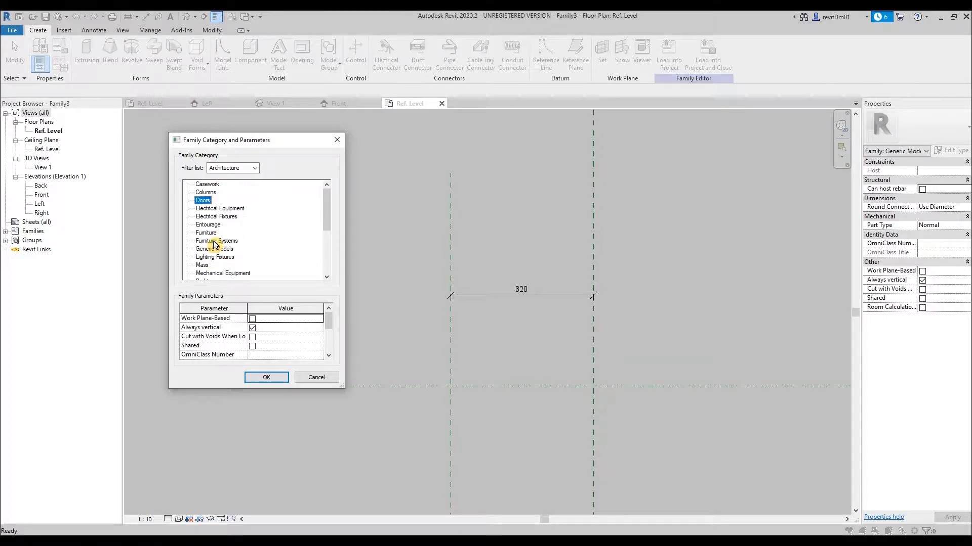
{"action": "left_click", "coordinate": [263, 377]}
Step: Label the dimension between the two vertical reference planes with the Width parameter
{"action": "middle_click_drag", "start_coordinate": [328, 295], "coordinate": [314, 275]}
{"action": "scroll", "coordinate": [343, 293], "scroll_direction": "up", "scroll_amount": 3}
{"action": "scroll", "coordinate": [367, 269], "scroll_direction": "down", "scroll_amount": 4}
{"action": "left_click", "coordinate": [420, 270]}
{"action": "left_click", "coordinate": [394, 53]}
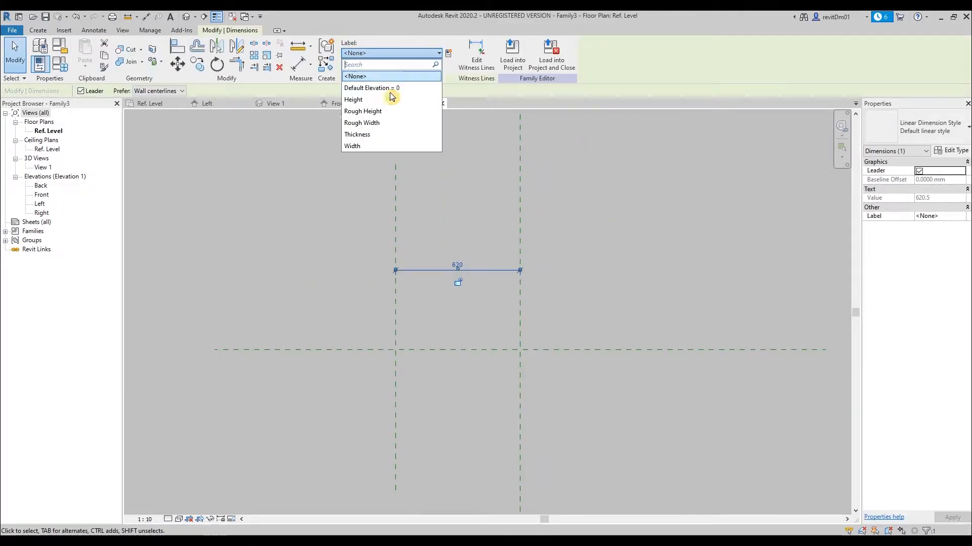
{"action": "left_click", "coordinate": [400, 146]}
{"action": "left_click", "coordinate": [586, 213]}
{"action": "scroll", "coordinate": [529, 248], "scroll_direction": "up", "scroll_amount": 2}
{"action": "scroll", "coordinate": [531, 253], "scroll_direction": "down", "scroll_amount": 1}
{"action": "scroll", "coordinate": [486, 278], "scroll_direction": "up", "scroll_amount": 2}
{"action": "scroll", "coordinate": [501, 290], "scroll_direction": "down", "scroll_amount": 3}
{"action": "scroll", "coordinate": [627, 314], "scroll_direction": "up", "scroll_amount": 2}
{"action": "middle_click_drag", "start_coordinate": [627, 316], "coordinate": [668, 329]}
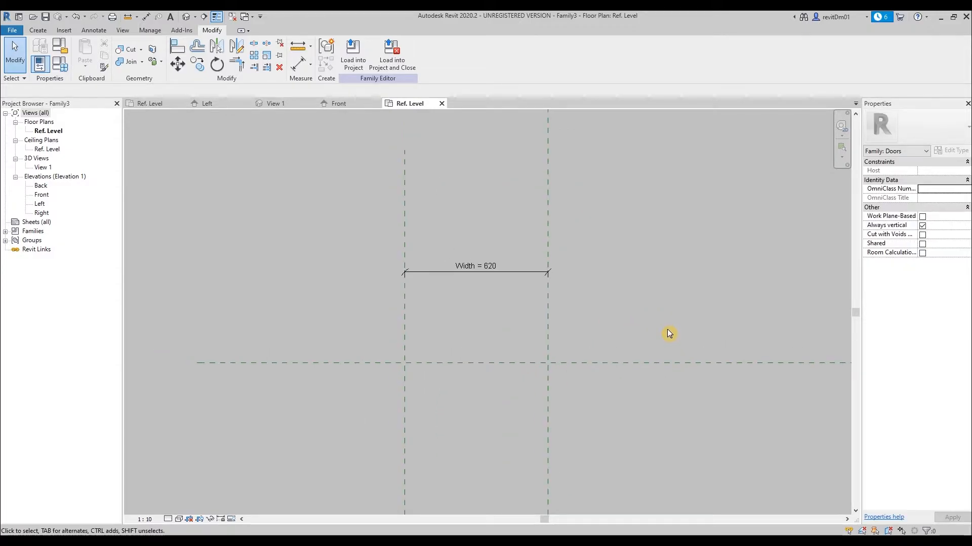
{"action": "key", "text": "l"}
{"action": "key", "text": "i"}
{"action": "key", "text": "Escape"}
Step: Draw a 900 mm reference line straight up from the intersection of the centre reference planes
{"action": "left_click", "coordinate": [37, 32]}
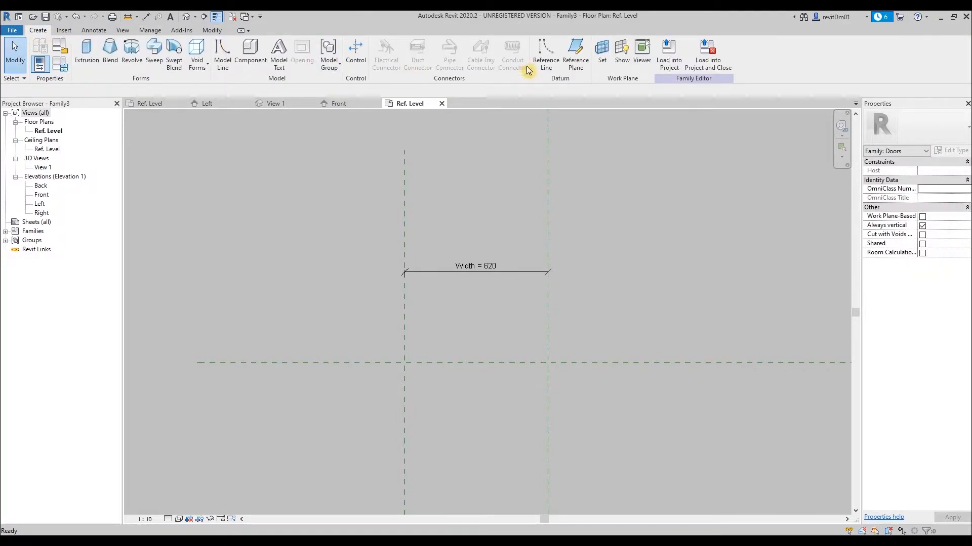
{"action": "left_click", "coordinate": [542, 56]}
{"action": "left_click", "coordinate": [548, 363]}
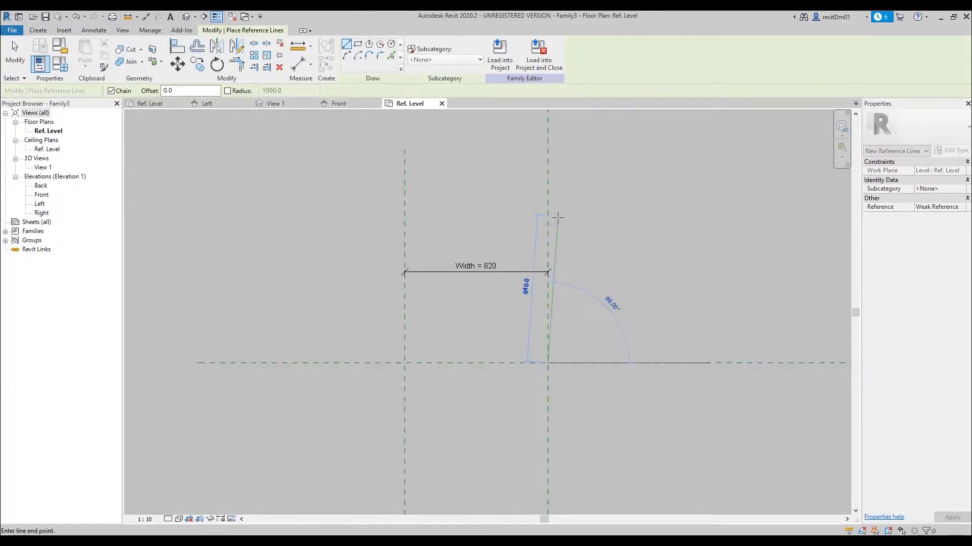
{"action": "type", "text": "900"}
{"action": "key", "text": "Return"}
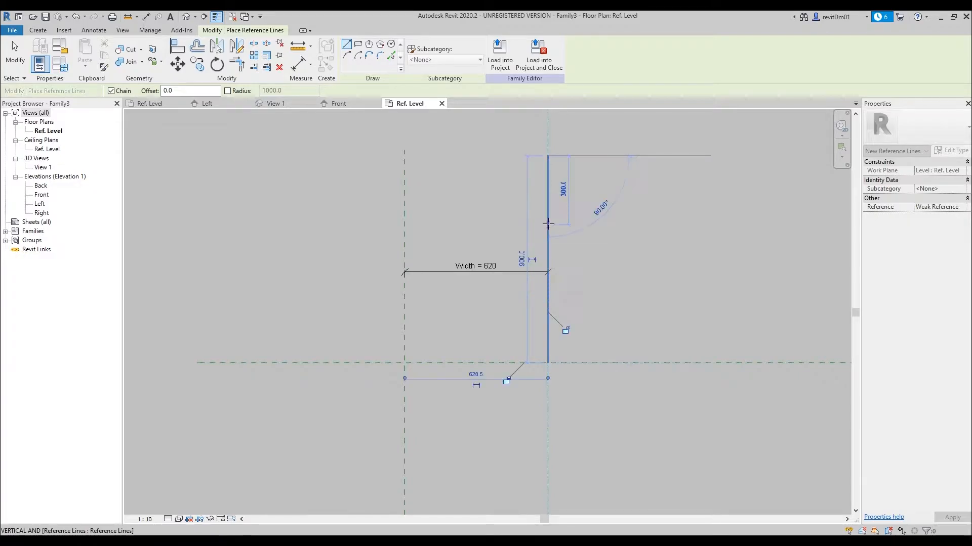
{"action": "key", "text": "Escape"}
{"action": "key", "text": "Escape"}
Step: Set the Width dimension between the vertical reference planes to 900 mm
{"action": "scroll", "coordinate": [557, 236], "scroll_direction": "down", "scroll_amount": 1}
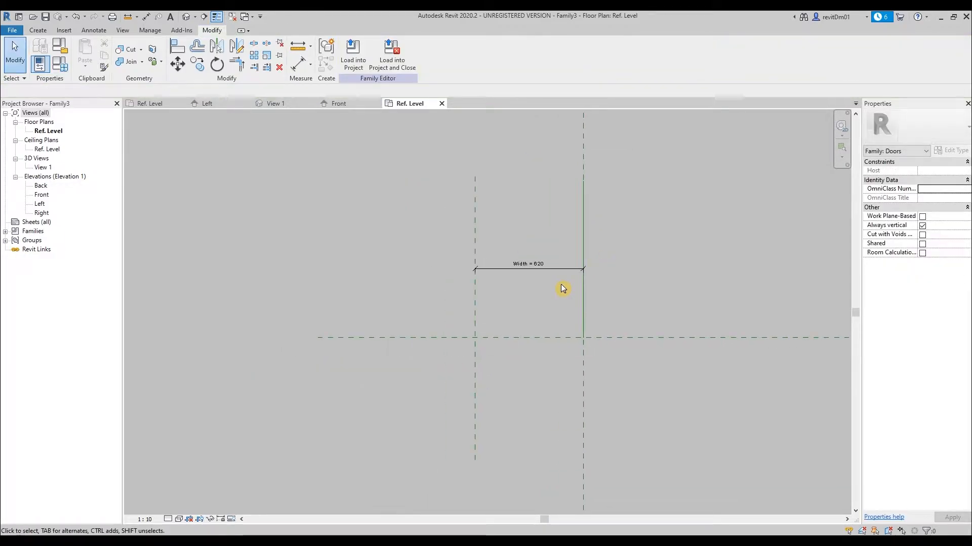
{"action": "left_click", "coordinate": [475, 307]}
{"action": "left_click", "coordinate": [527, 263]}
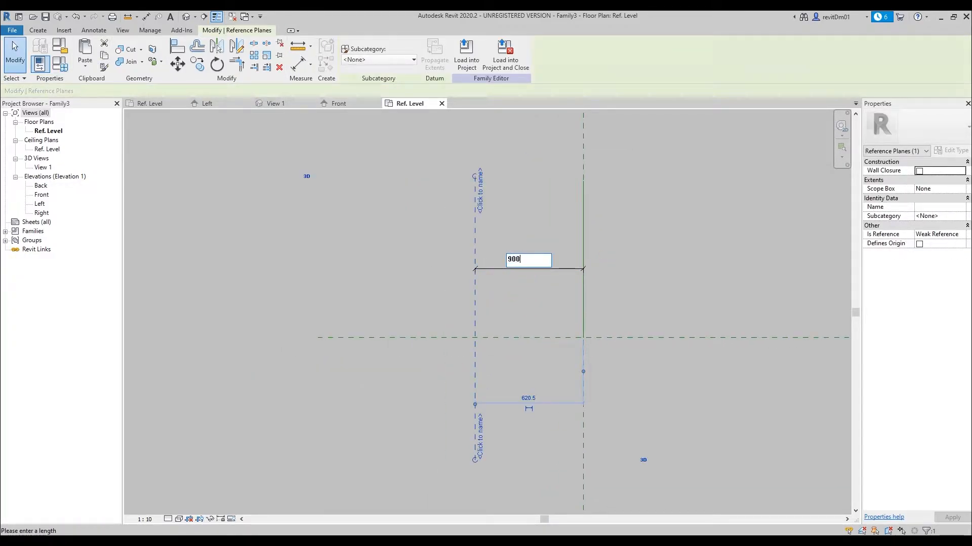
{"action": "key", "text": "Return"}
{"action": "key", "text": "Escape"}
{"action": "key", "text": "d"}
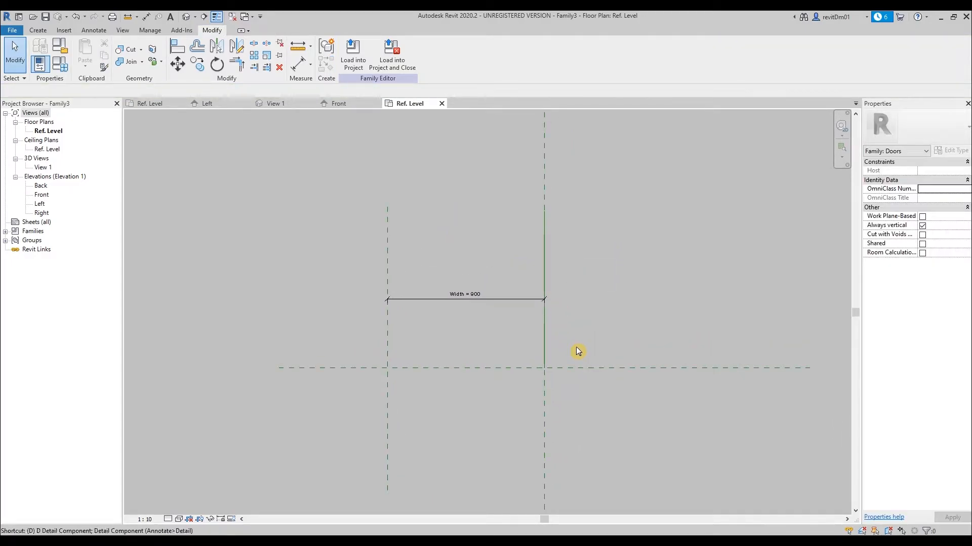
{"action": "left_click", "coordinate": [542, 352]}
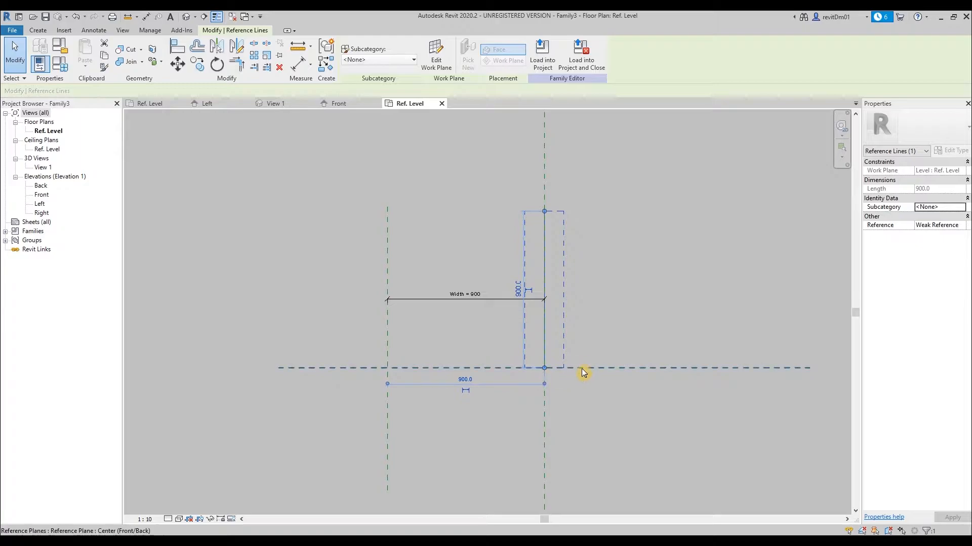
{"action": "left_click", "coordinate": [609, 369]}
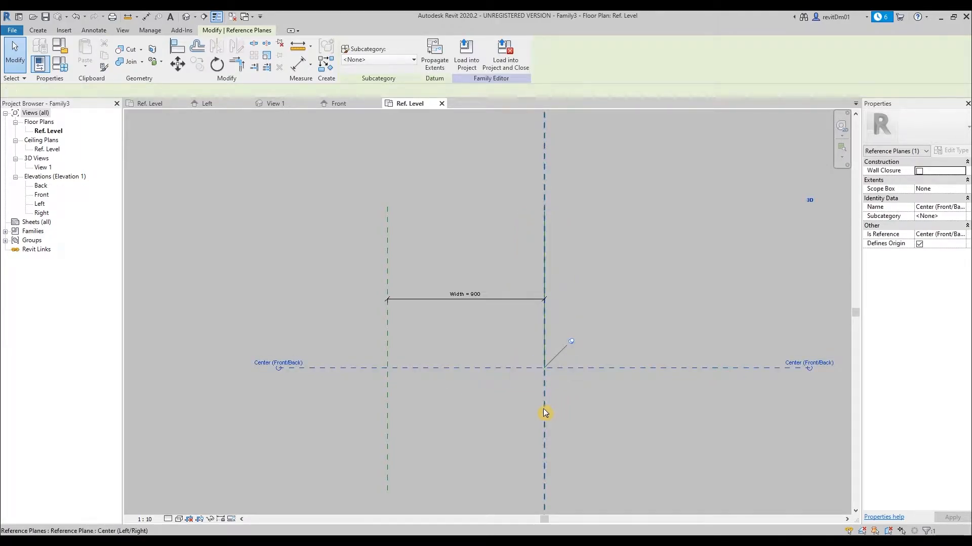
{"action": "left_click", "coordinate": [582, 404]}
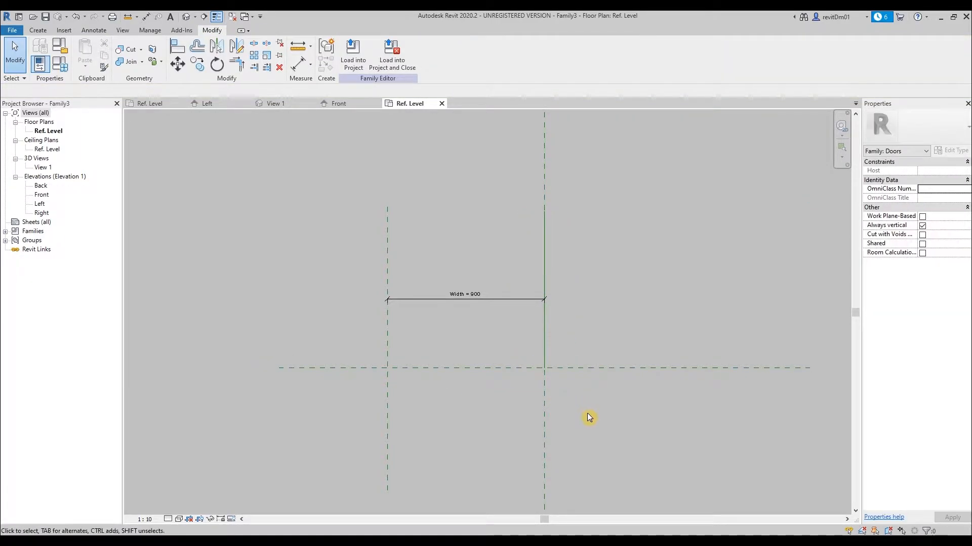
Step: Align the reference line at its lower end with the centre reference planes
{"action": "key", "text": "a"}
{"action": "key", "text": "l"}
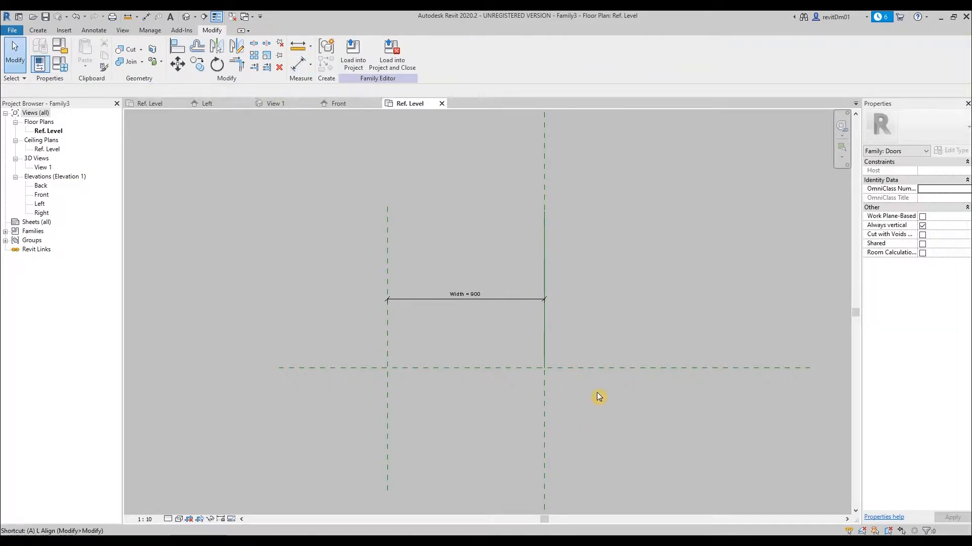
{"action": "left_click", "coordinate": [597, 369]}
{"action": "left_click", "coordinate": [545, 372]}
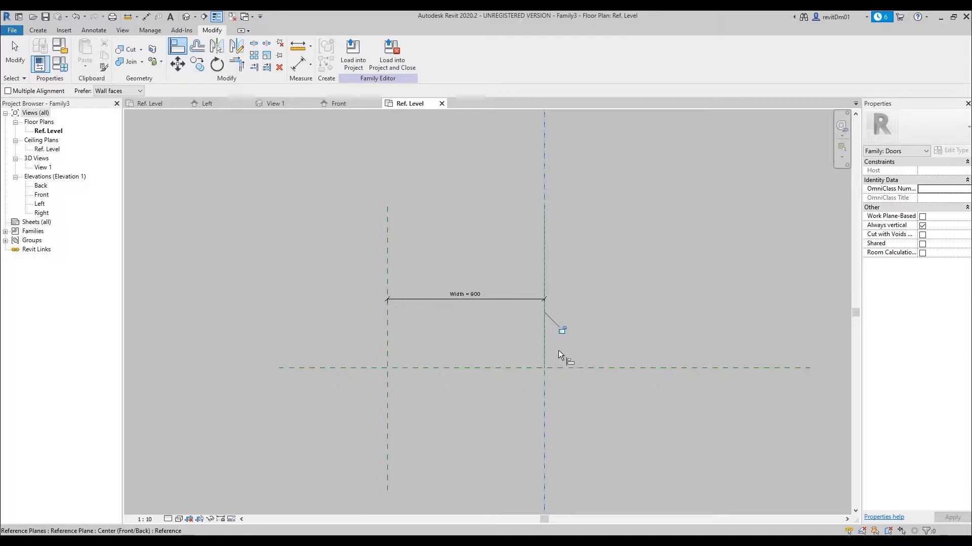
Step: Add an aligned dimension between the two endpoints of the vertical reference line, placed to its right
{"action": "key", "text": "d"}
{"action": "key", "text": "i"}
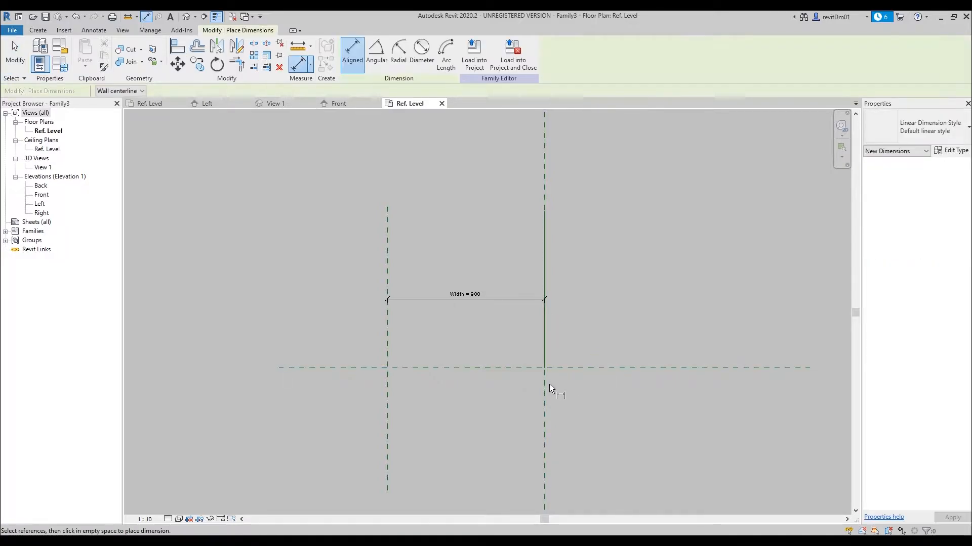
{"action": "key", "text": "Tab"}
{"action": "key", "text": "Tab"}
{"action": "key", "text": "Tab"}
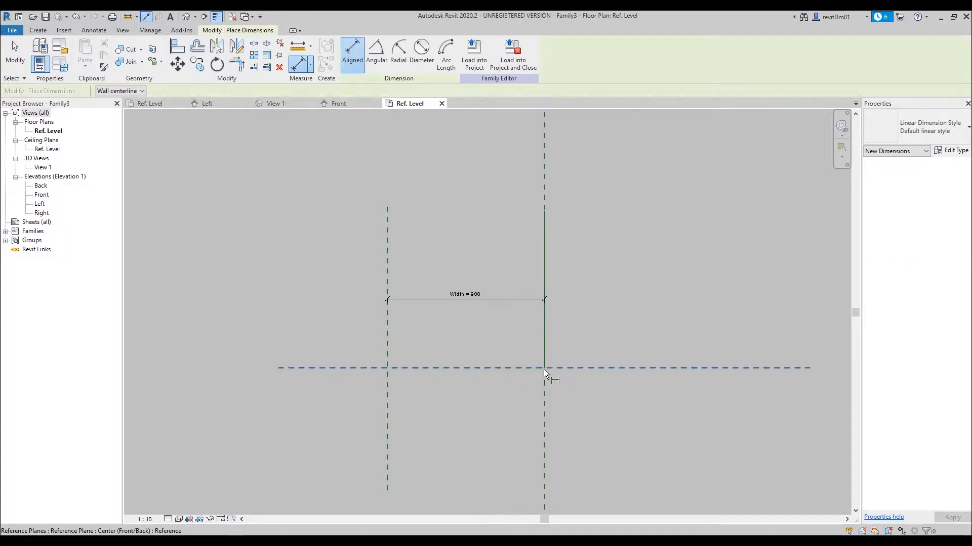
{"action": "left_click", "coordinate": [543, 369]}
{"action": "left_click", "coordinate": [544, 211]}
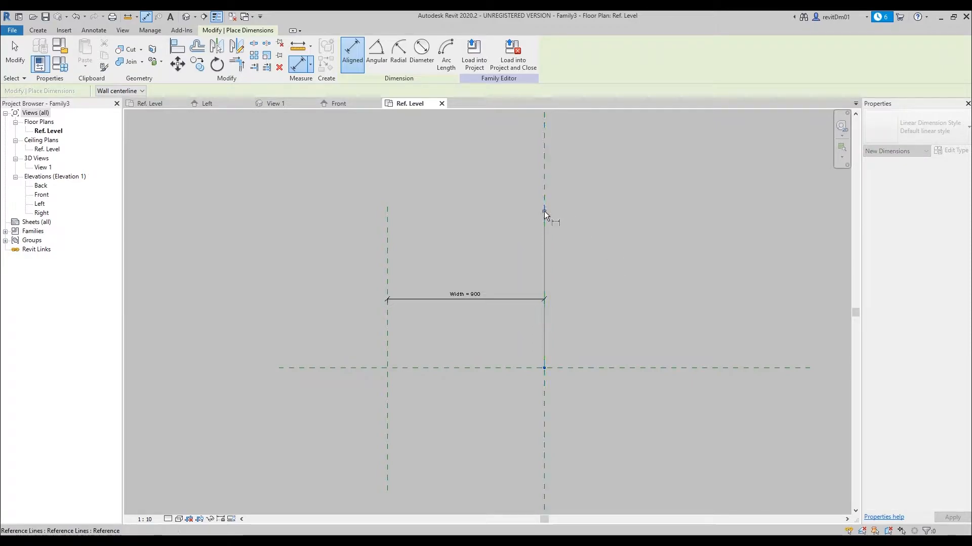
{"action": "left_click", "coordinate": [595, 253]}
{"action": "scroll", "coordinate": [654, 310], "scroll_direction": "down", "scroll_amount": 1}
{"action": "scroll", "coordinate": [655, 293], "scroll_direction": "up", "scroll_amount": 2}
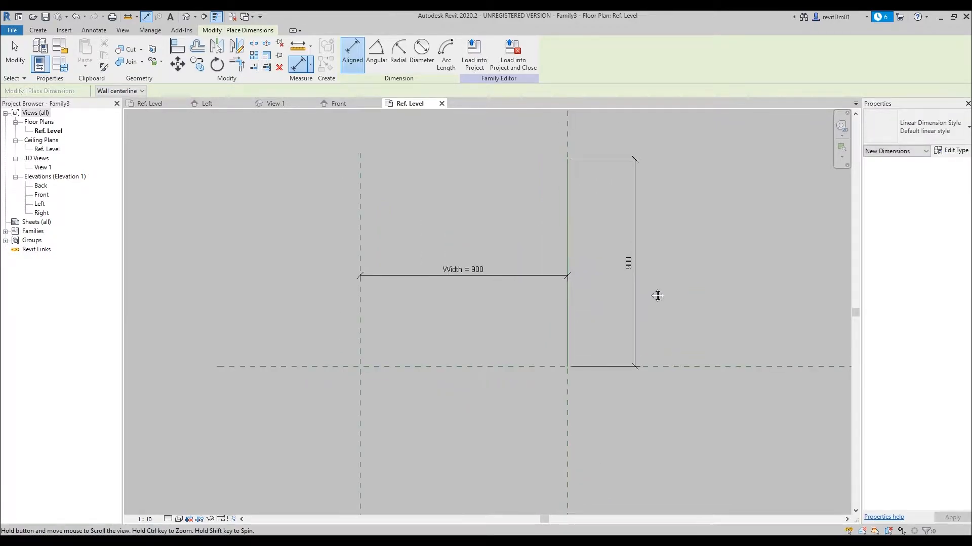
{"action": "key", "text": "Escape"}
Step: Label the reference line's length dimension with the existing Width parameter
{"action": "left_click", "coordinate": [629, 259]}
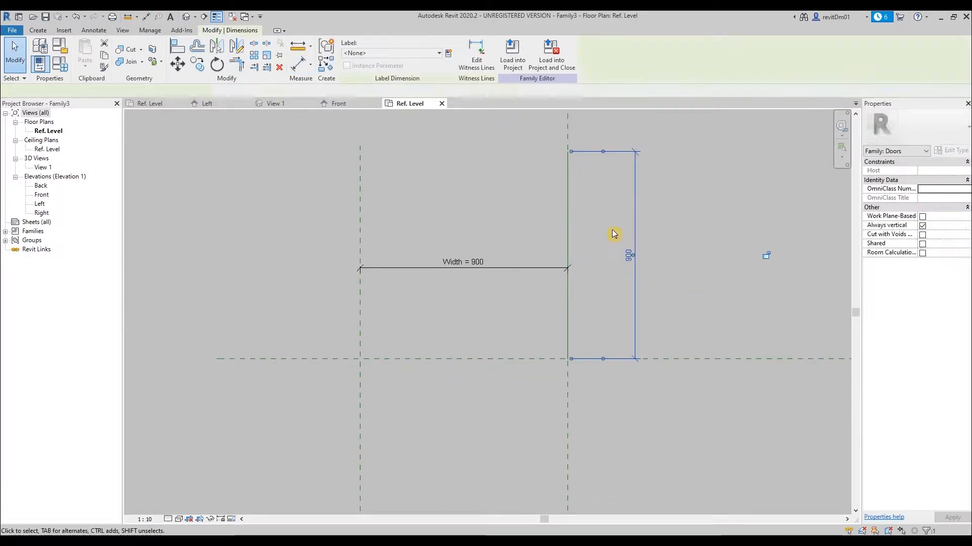
{"action": "left_click", "coordinate": [385, 53]}
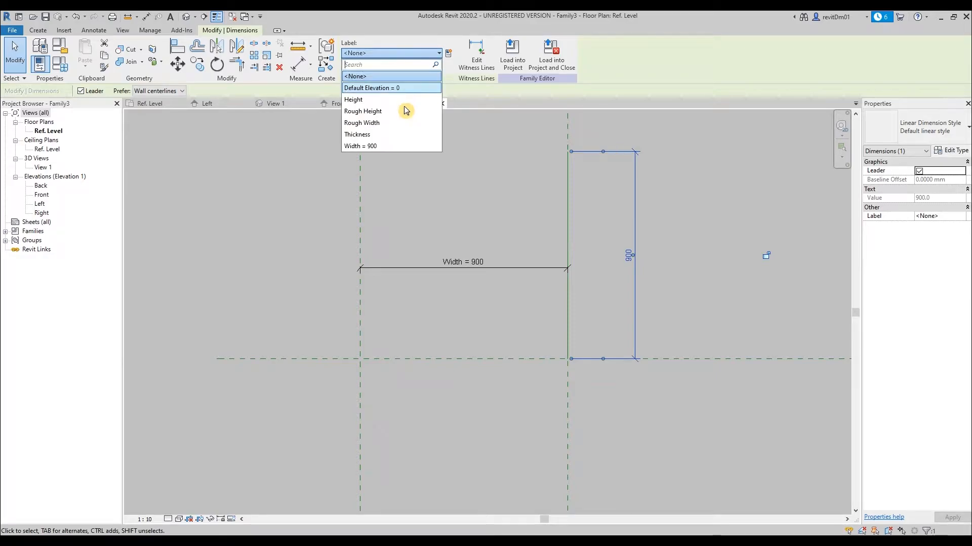
{"action": "left_click", "coordinate": [381, 146]}
{"action": "left_click", "coordinate": [693, 303]}
Step: Add an angular dimension between the vertical reference line and the horizontal reference plane, placed inside the corner on the opening side
{"action": "scroll", "coordinate": [696, 304], "scroll_direction": "down", "scroll_amount": 2}
{"action": "scroll", "coordinate": [574, 301], "scroll_direction": "up", "scroll_amount": 3}
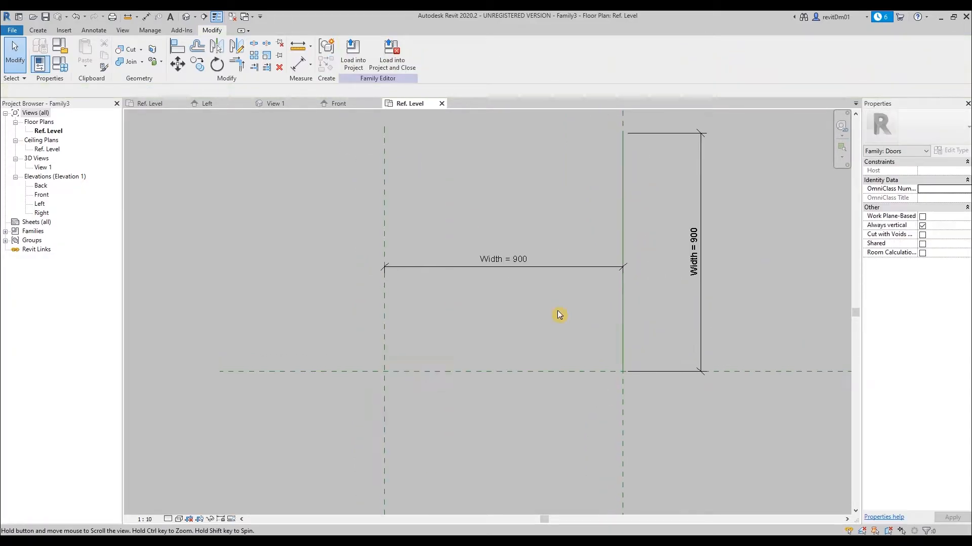
{"action": "key", "text": "d"}
{"action": "key", "text": "i"}
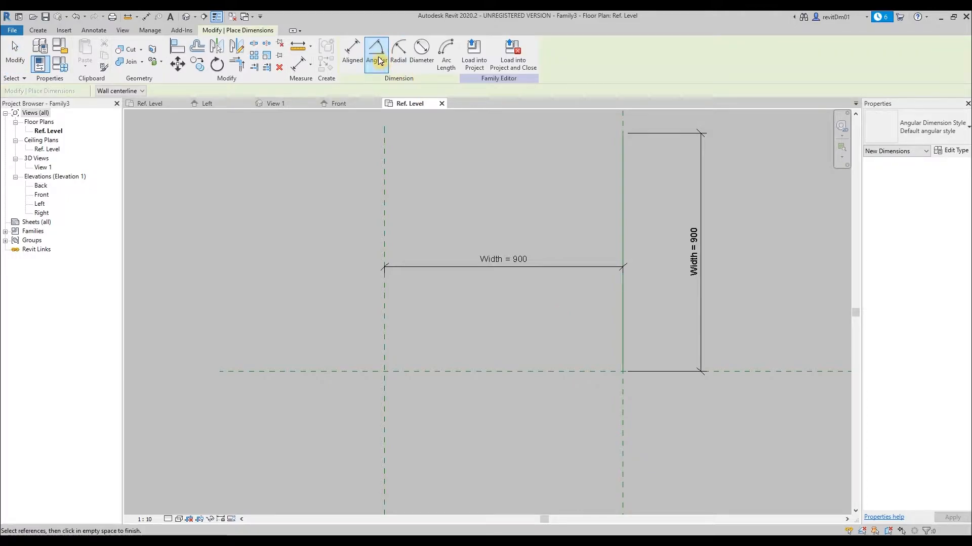
{"action": "left_click", "coordinate": [378, 58]}
{"action": "key", "text": "d"}
{"action": "key", "text": "i"}
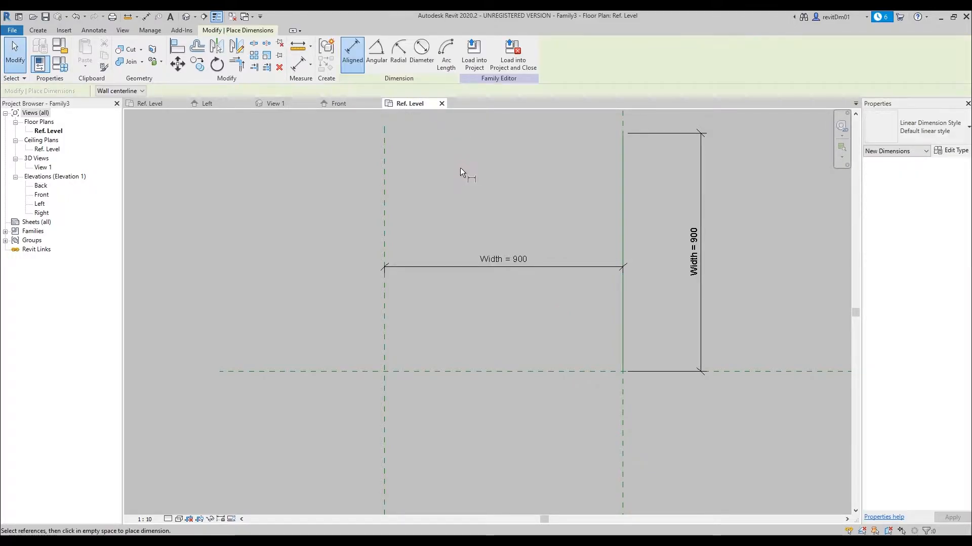
{"action": "left_click", "coordinate": [376, 50]}
{"action": "left_click", "coordinate": [623, 300]}
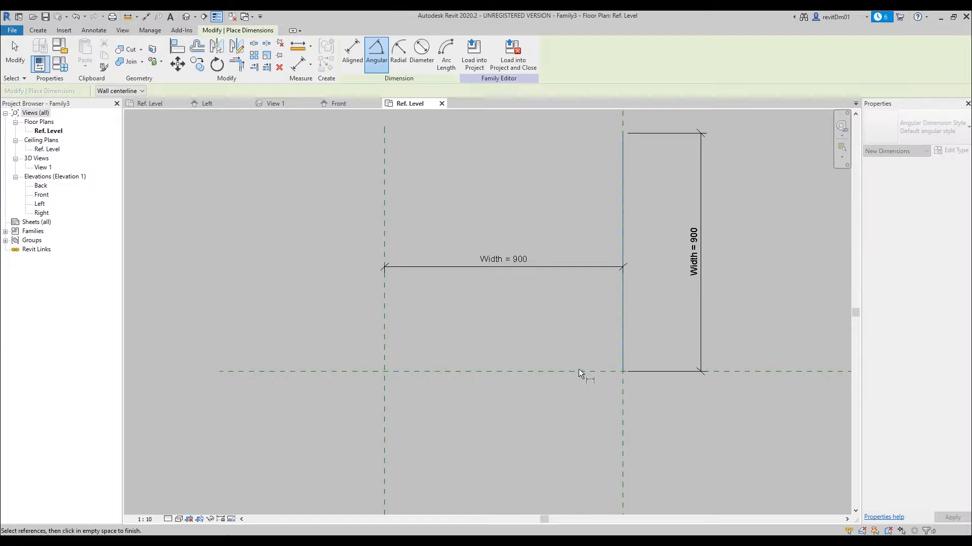
{"action": "left_click", "coordinate": [579, 372]}
{"action": "left_click", "coordinate": [562, 314]}
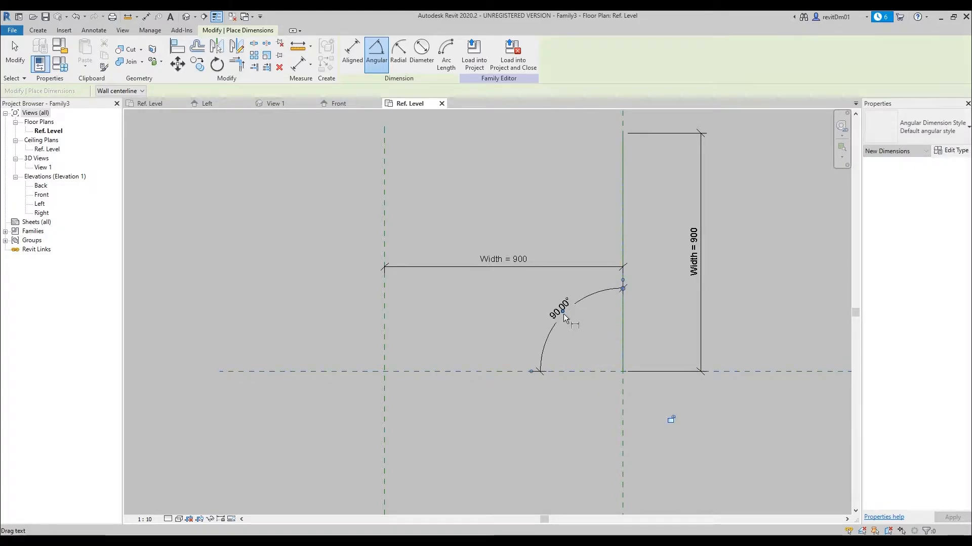
{"action": "key", "text": "Escape"}
{"action": "key", "text": "Escape"}
Step: Label the angular dimension with a new instance family parameter named Door Angle, grouped under Graphics
{"action": "left_click", "coordinate": [559, 310]}
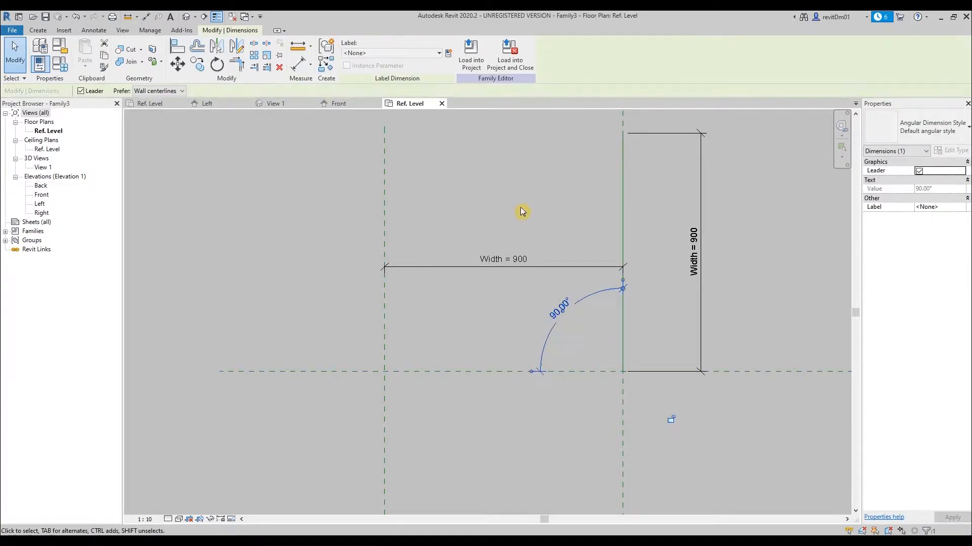
{"action": "left_click", "coordinate": [448, 55]}
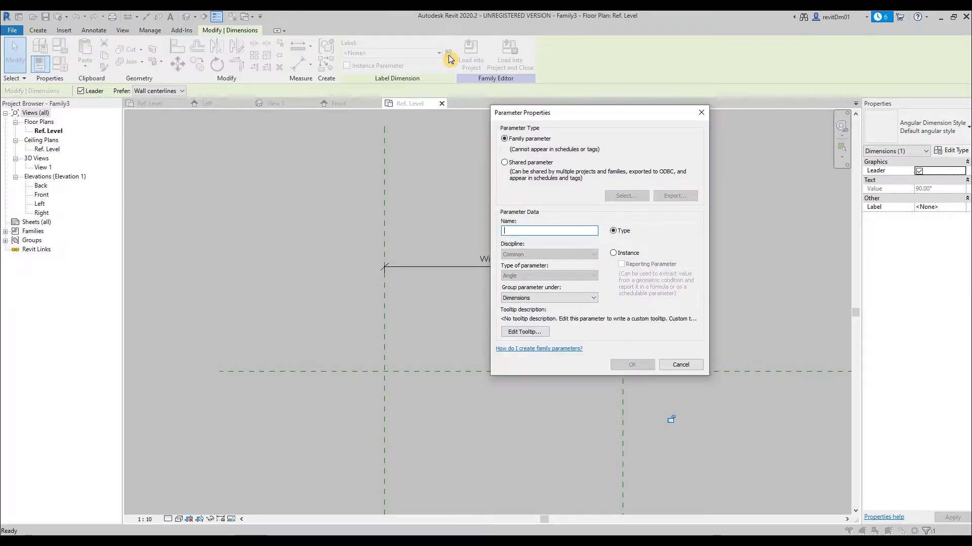
{"action": "type", "text": "Door Angle"}
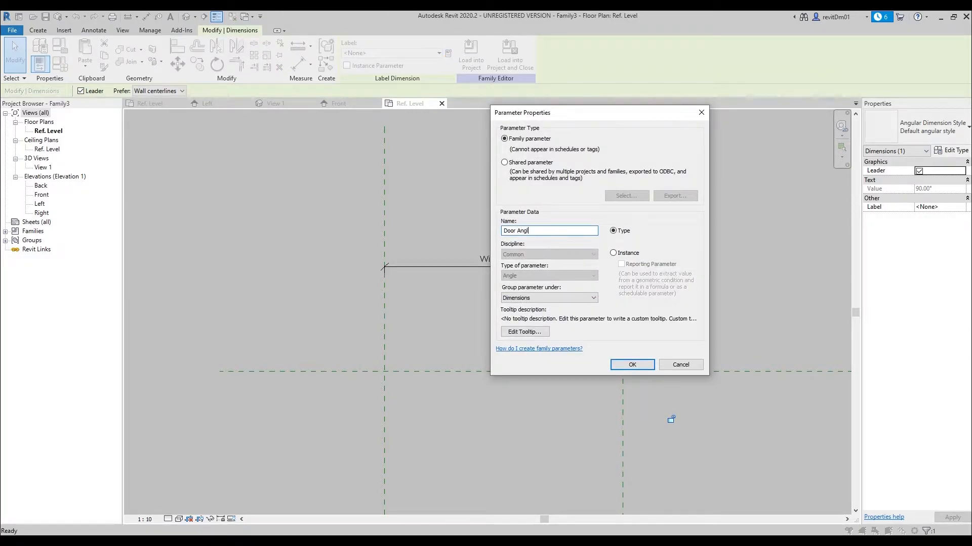
{"action": "left_click", "coordinate": [614, 254]}
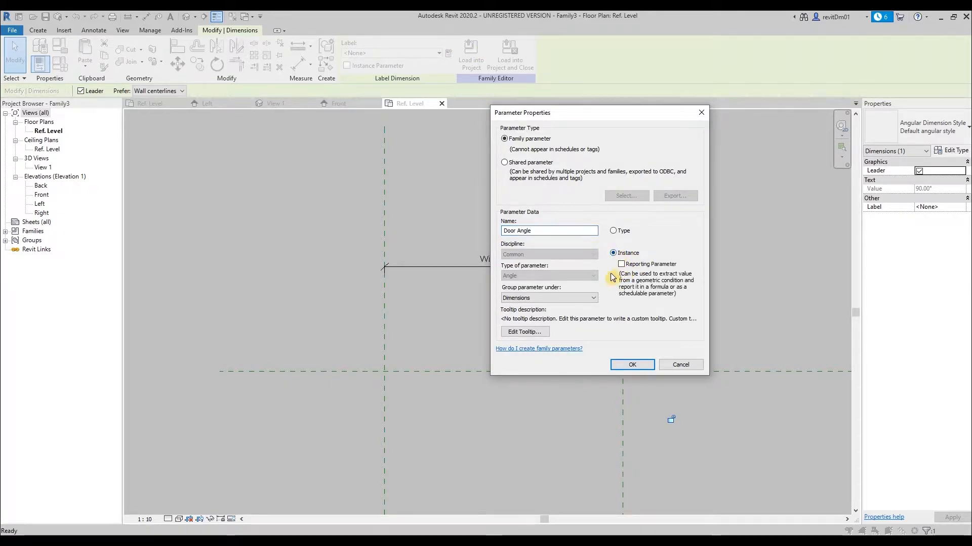
{"action": "left_click", "coordinate": [561, 298]}
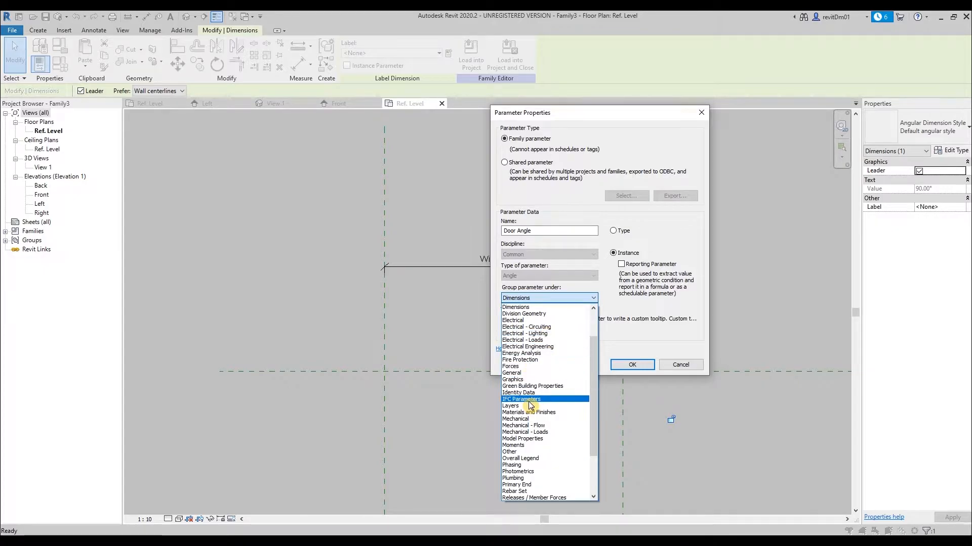
{"action": "left_click", "coordinate": [525, 380]}
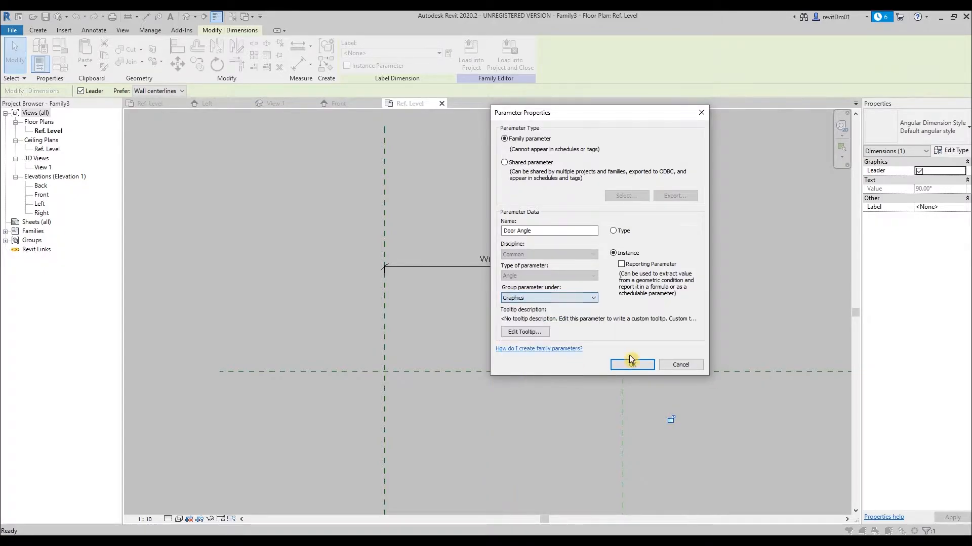
{"action": "left_click", "coordinate": [632, 365]}
{"action": "left_click", "coordinate": [651, 330]}
{"action": "scroll", "coordinate": [607, 324], "scroll_direction": "down", "scroll_amount": 1}
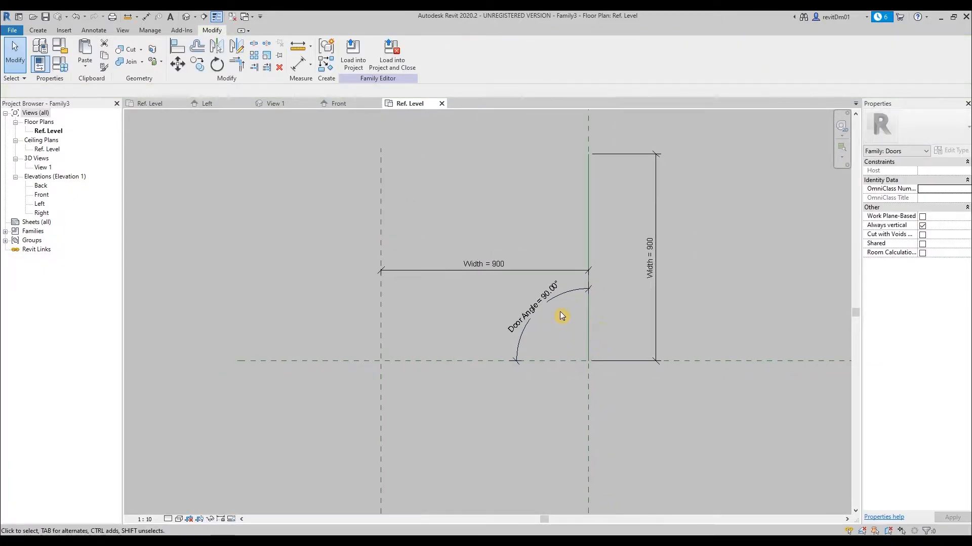
Step: Flex the reference line by changing the Door Angle dimension to 45° and finally to 60°
{"action": "left_click", "coordinate": [574, 298]}
{"action": "left_click", "coordinate": [521, 320]}
{"action": "type", "text": "45"}
{"action": "key", "text": "Return"}
{"action": "left_click", "coordinate": [522, 320]}
{"action": "type", "text": "60"}
{"action": "key", "text": "Return"}
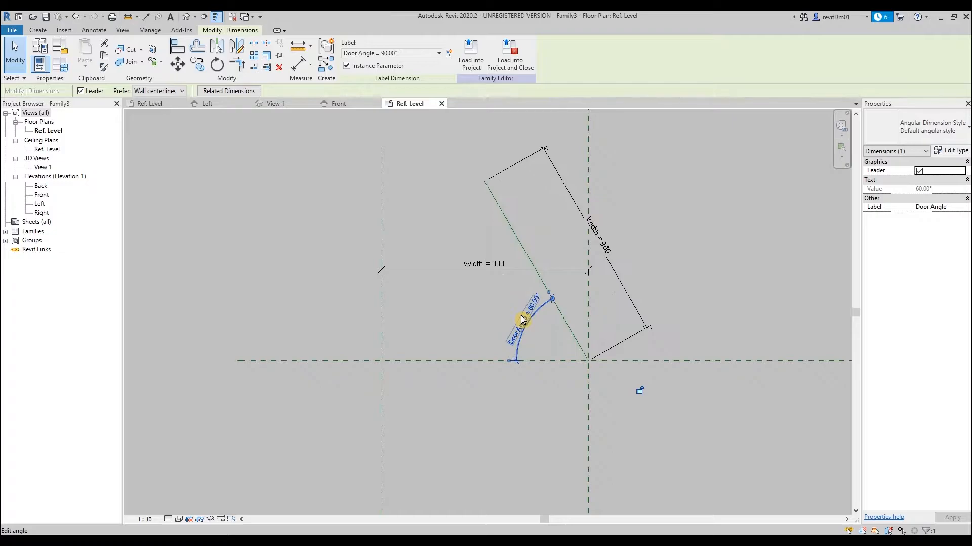
{"action": "left_click", "coordinate": [478, 325]}
Step: Draw a reference line parallel to the full length of the angled one, offset 50 mm towards the door opening
{"action": "middle_click_drag", "start_coordinate": [508, 331], "coordinate": [524, 353]}
{"action": "scroll", "coordinate": [526, 349], "scroll_direction": "down", "scroll_amount": 1}
{"action": "scroll", "coordinate": [537, 340], "scroll_direction": "up", "scroll_amount": 2}
{"action": "scroll", "coordinate": [524, 353], "scroll_direction": "down", "scroll_amount": 1}
{"action": "middle_click_drag", "start_coordinate": [528, 255], "coordinate": [512, 240]}
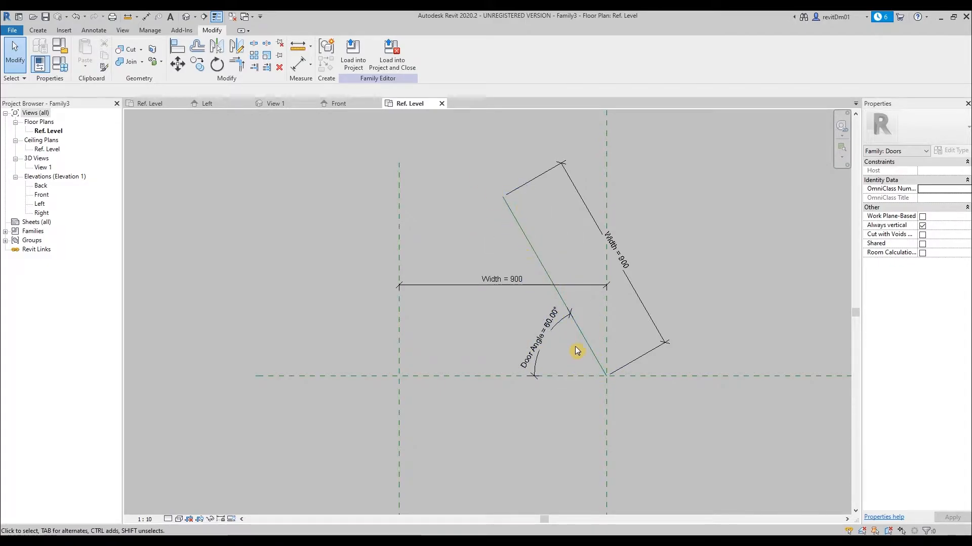
{"action": "scroll", "coordinate": [511, 216], "scroll_direction": "up", "scroll_amount": 1}
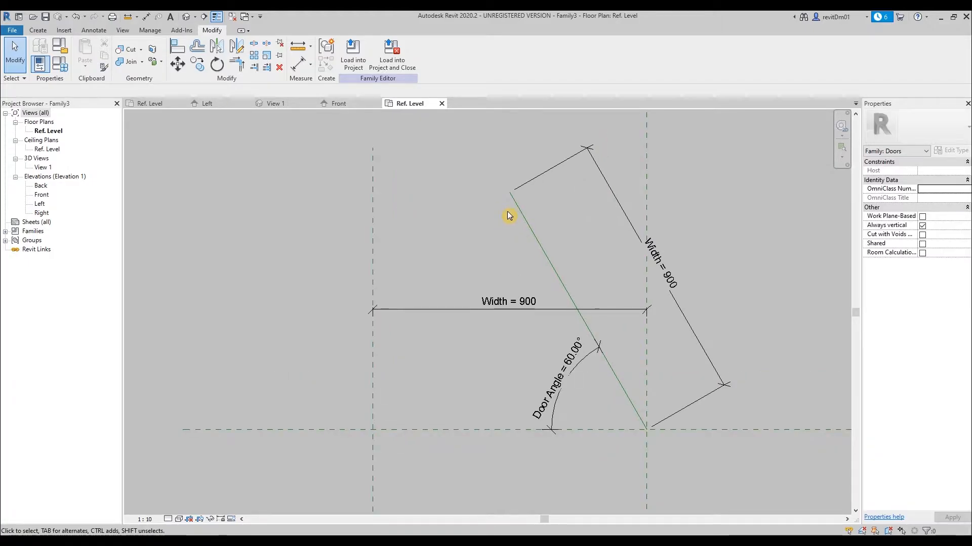
{"action": "key", "text": "r"}
{"action": "key", "text": "p"}
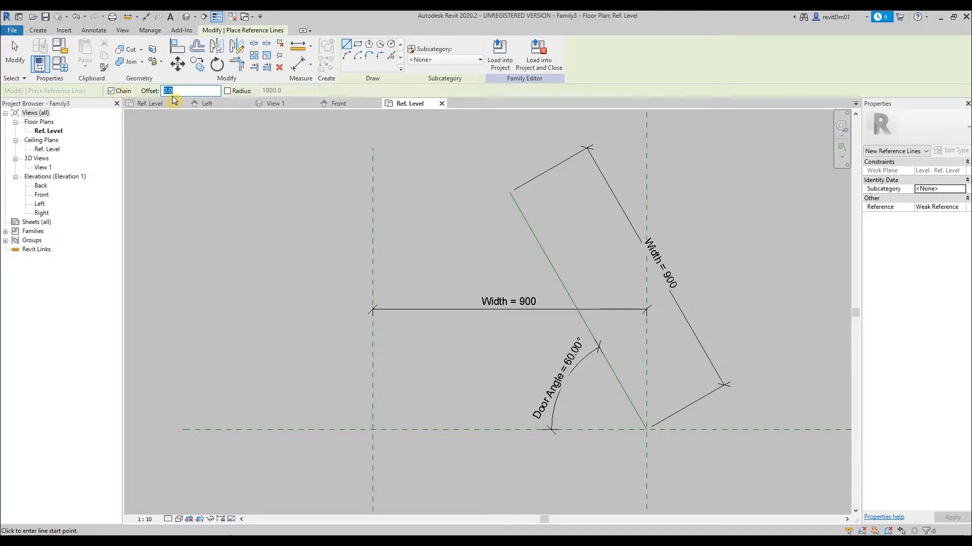
{"action": "left_click", "coordinate": [510, 192]}
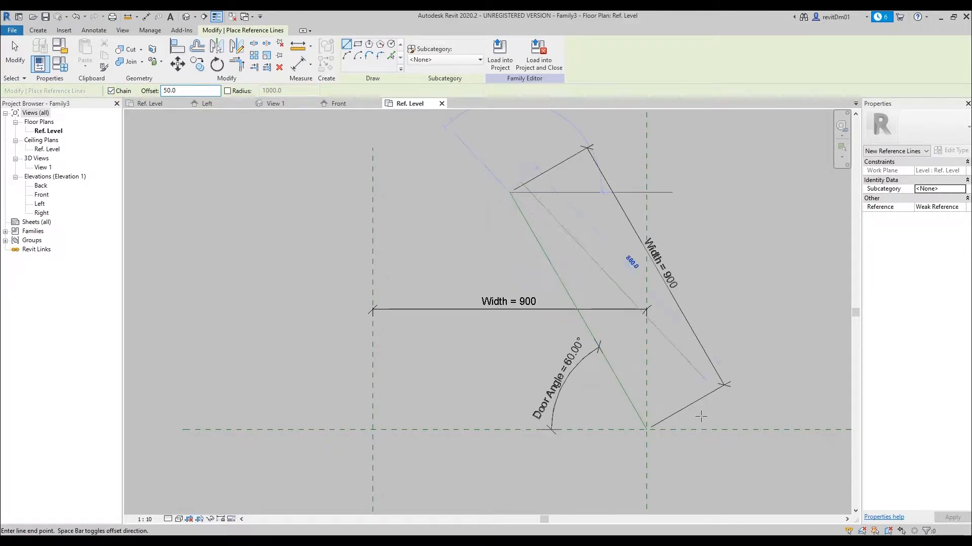
{"action": "left_click", "coordinate": [658, 437]}
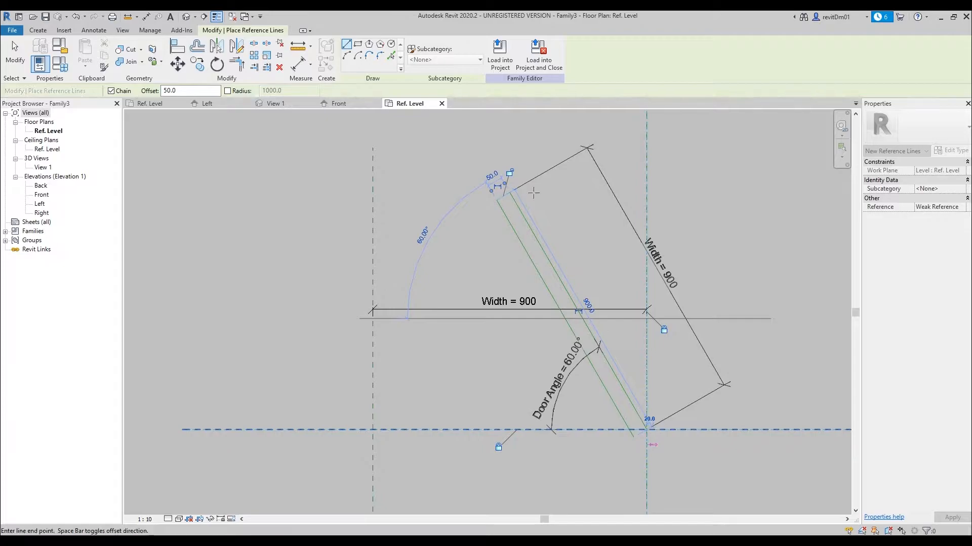
{"action": "key", "text": "Escape"}
Step: Close both ends of the door panel outline with short reference lines joining the two parallel lines, using a 0 offset
{"action": "key", "text": "Return"}
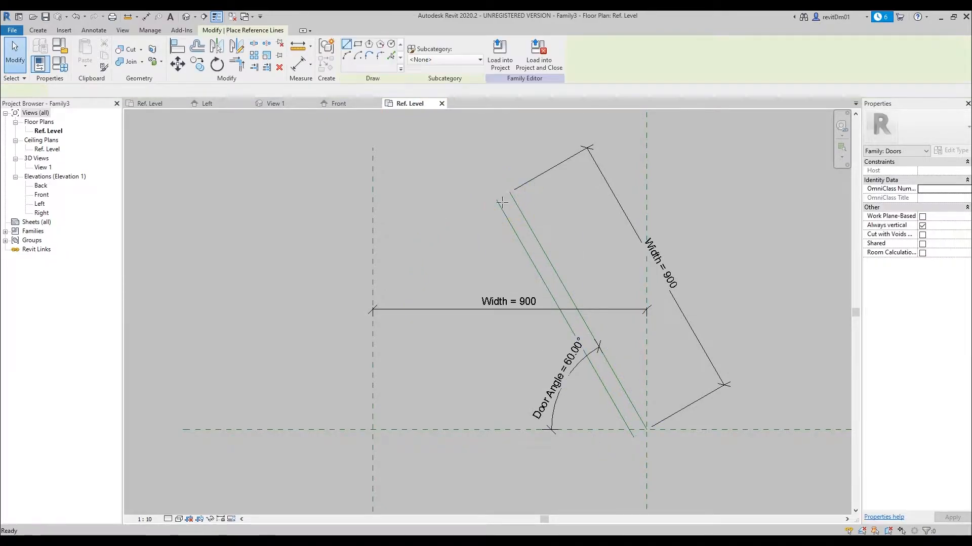
{"action": "left_click", "coordinate": [495, 201]}
{"action": "left_click", "coordinate": [510, 192]}
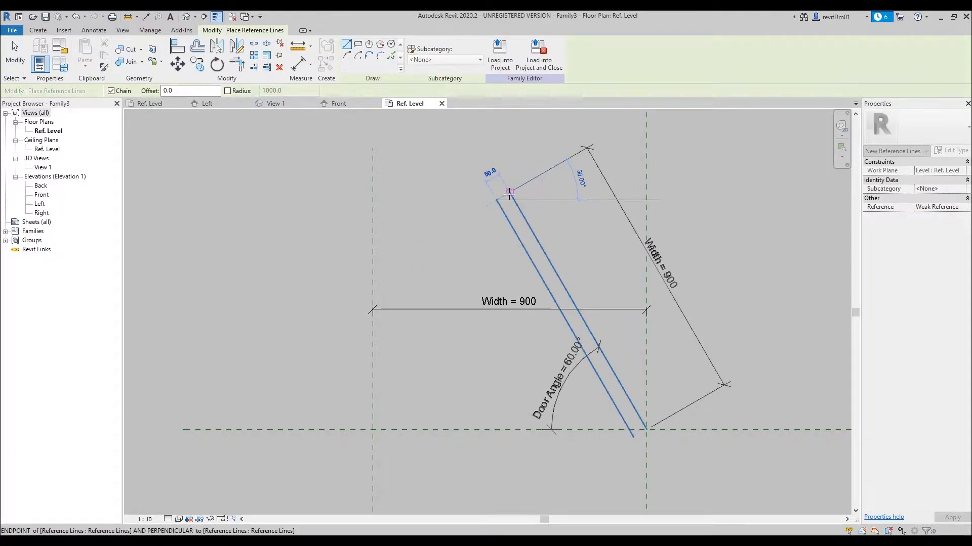
{"action": "left_click", "coordinate": [632, 437]}
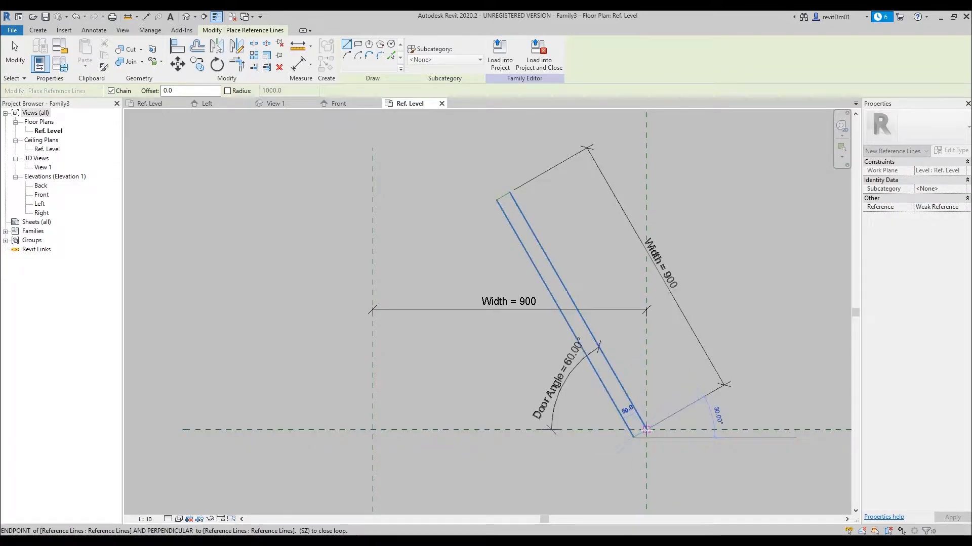
{"action": "key", "text": "Escape"}
Step: Add an aligned dimension for the thickness between the two long parallel reference lines of the panel
{"action": "key", "text": "d"}
{"action": "key", "text": "i"}
{"action": "key", "text": "Escape"}
{"action": "key", "text": "d"}
{"action": "key", "text": "i"}
{"action": "left_click", "coordinate": [548, 285]}
{"action": "left_click", "coordinate": [558, 278]}
{"action": "left_click", "coordinate": [565, 259]}
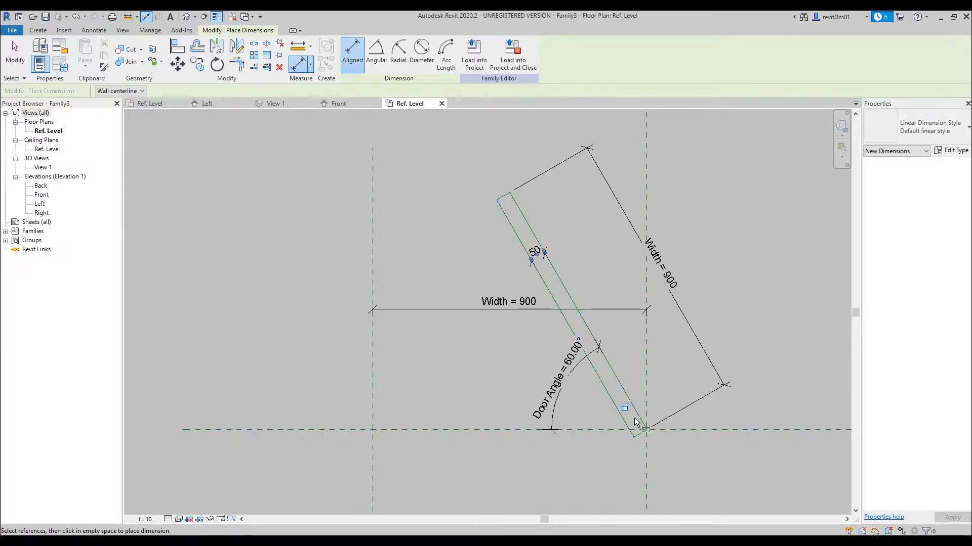
Step: Add angular dimensions at both upper corners of the panel, between the short end reference line and each long reference line
{"action": "scroll", "coordinate": [566, 246], "scroll_direction": "up", "scroll_amount": 3}
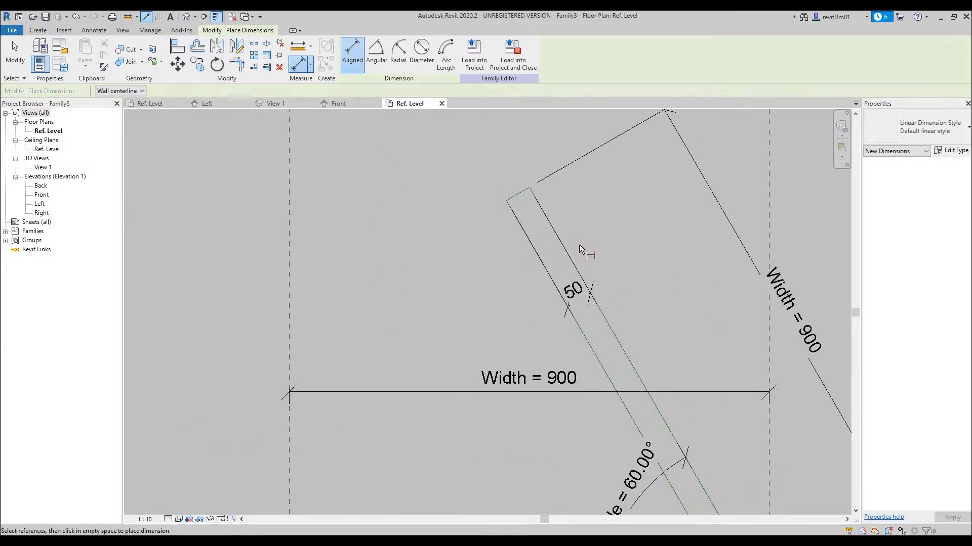
{"action": "key", "text": "Escape"}
{"action": "key", "text": "d"}
{"action": "key", "text": "i"}
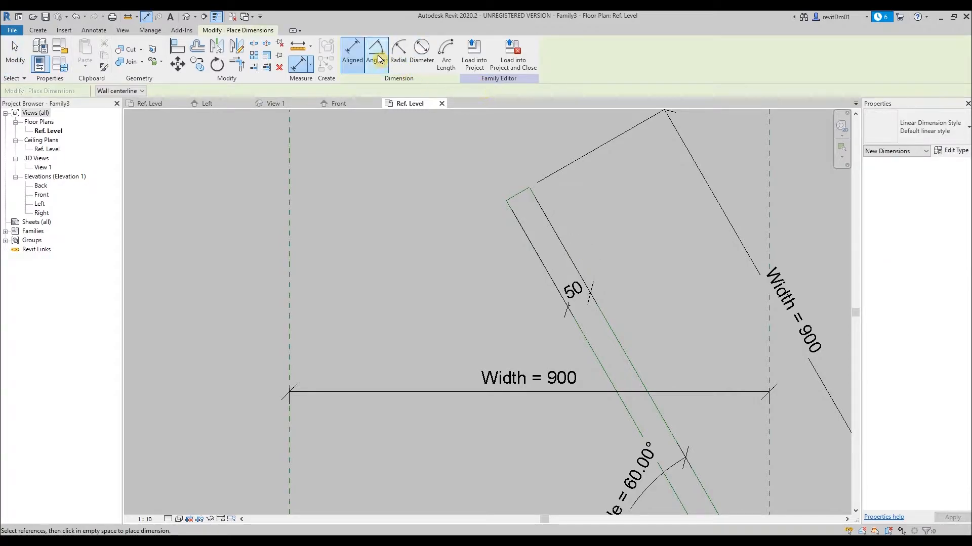
{"action": "left_click", "coordinate": [376, 51]}
{"action": "left_click", "coordinate": [524, 219]}
{"action": "left_click", "coordinate": [516, 195]}
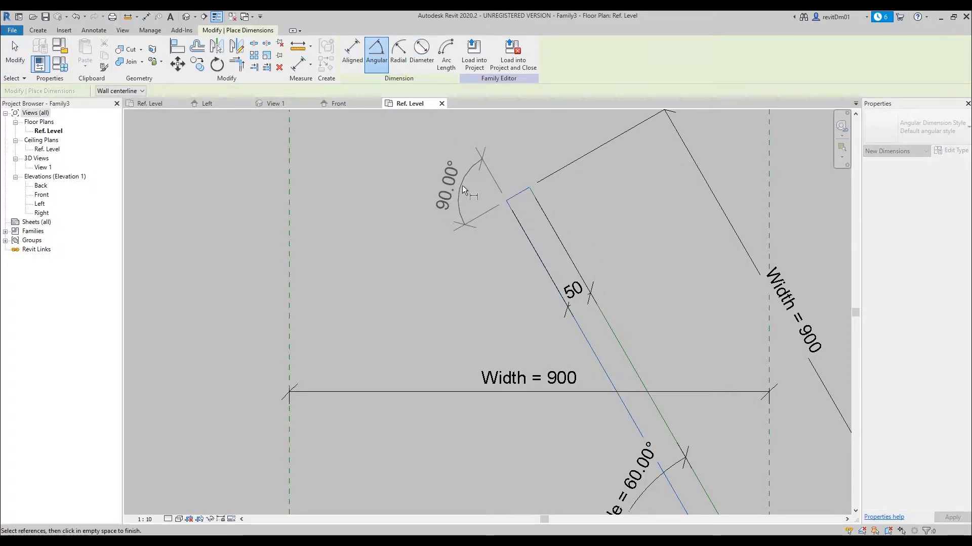
{"action": "left_click", "coordinate": [461, 197]}
{"action": "middle_click_drag", "start_coordinate": [461, 198], "coordinate": [494, 227]}
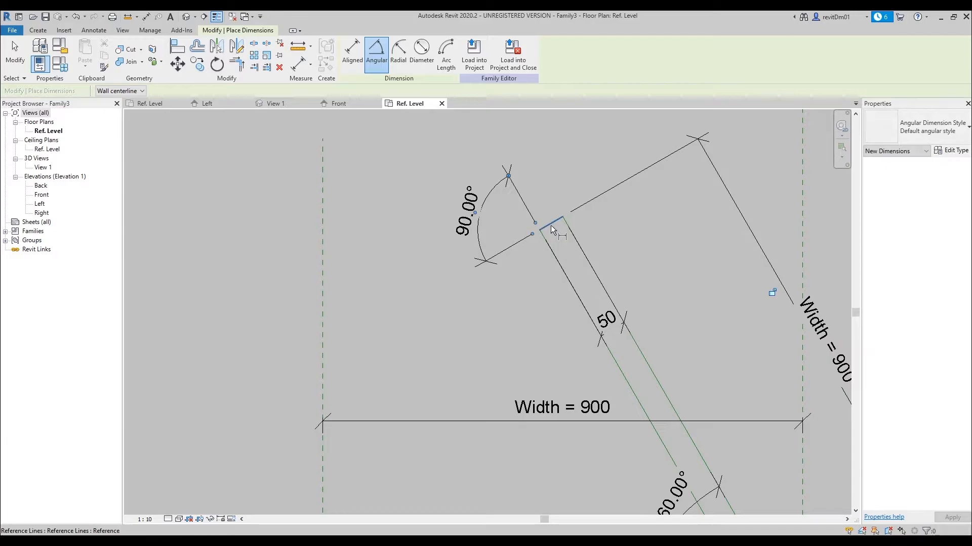
{"action": "left_click", "coordinate": [569, 231]}
{"action": "left_click", "coordinate": [556, 160]}
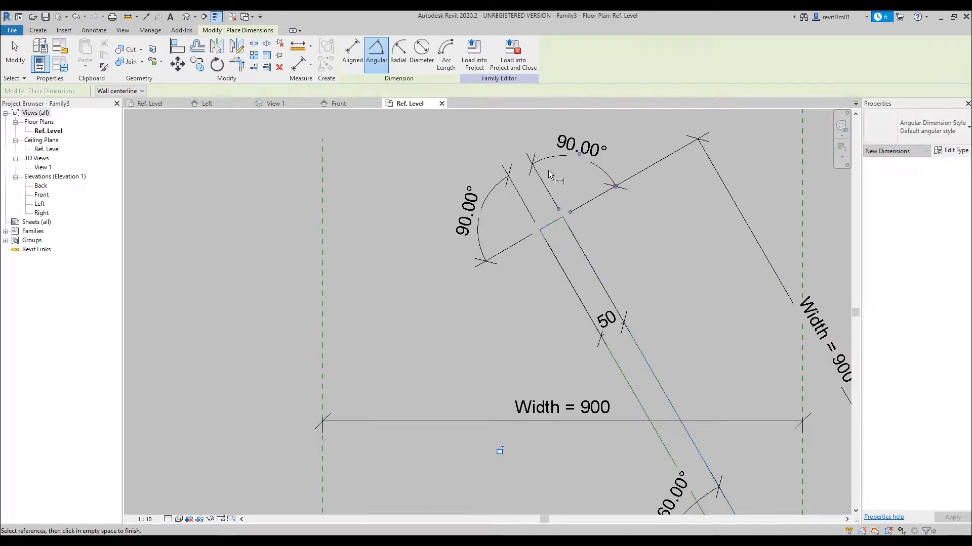
{"action": "key", "text": "Escape"}
Step: Lock both angular dimensions at the upper end of the door panel
{"action": "scroll", "coordinate": [563, 275], "scroll_direction": "down", "scroll_amount": 3}
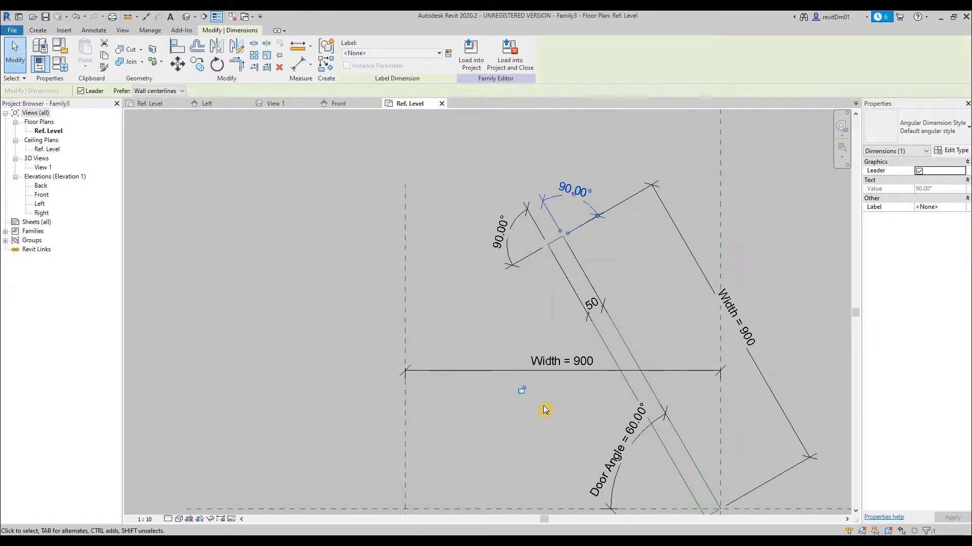
{"action": "left_click", "coordinate": [524, 392]}
{"action": "left_click", "coordinate": [509, 228]}
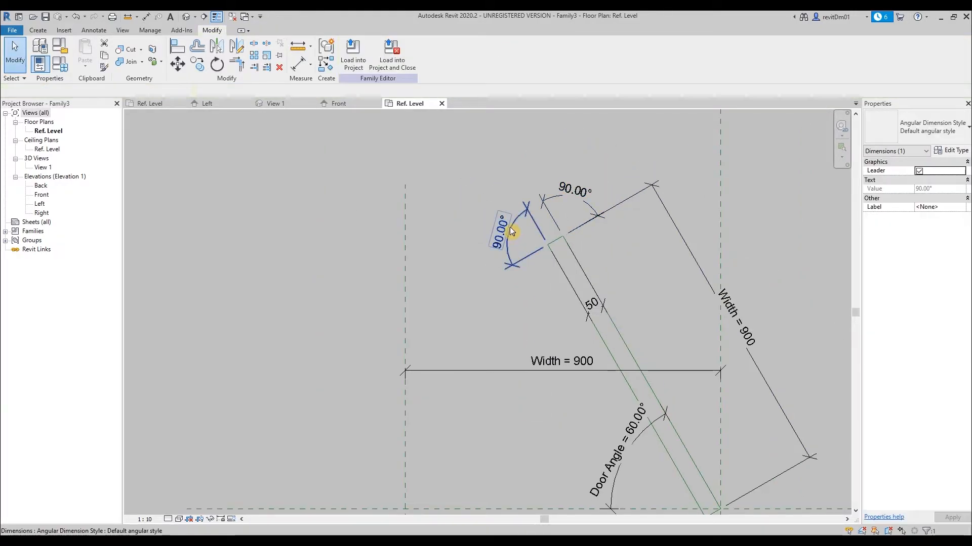
{"action": "left_click", "coordinate": [700, 287]}
Step: Add an angular dimension at the panel's hinge corner between the short lower line and the driving reference line, and lock it
{"action": "scroll", "coordinate": [691, 333], "scroll_direction": "down", "scroll_amount": 1}
{"action": "middle_click_drag", "start_coordinate": [688, 335], "coordinate": [607, 219]}
{"action": "key", "text": "Escape"}
{"action": "key", "text": "d"}
{"action": "key", "text": "i"}
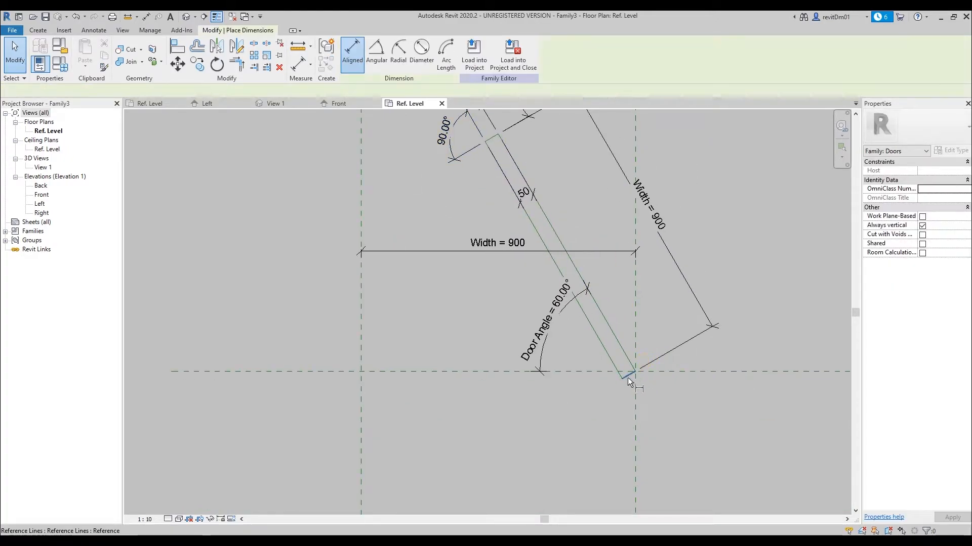
{"action": "scroll", "coordinate": [627, 377], "scroll_direction": "up", "scroll_amount": 2}
{"action": "left_click", "coordinate": [630, 371]}
{"action": "left_click", "coordinate": [376, 51]}
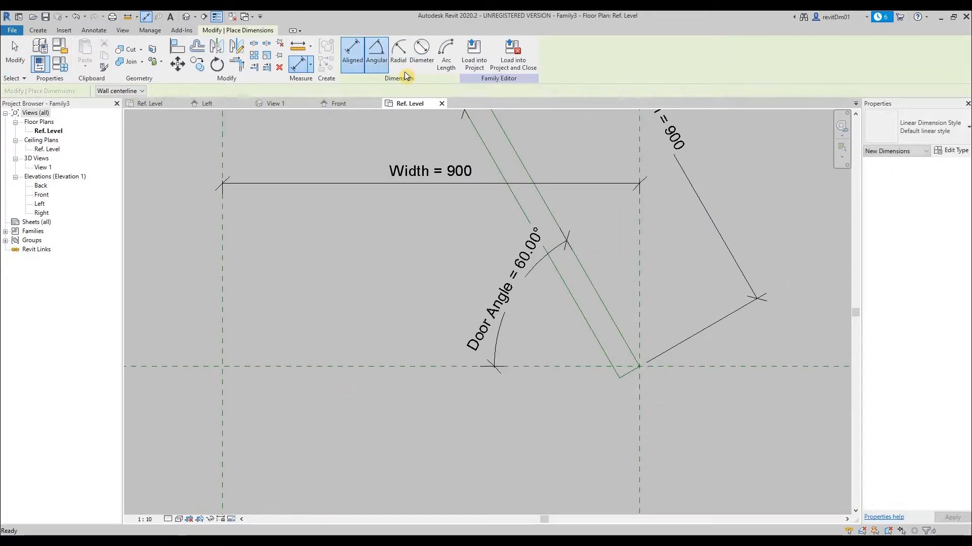
{"action": "left_click", "coordinate": [635, 368]}
{"action": "scroll", "coordinate": [632, 372], "scroll_direction": "down", "scroll_amount": 2}
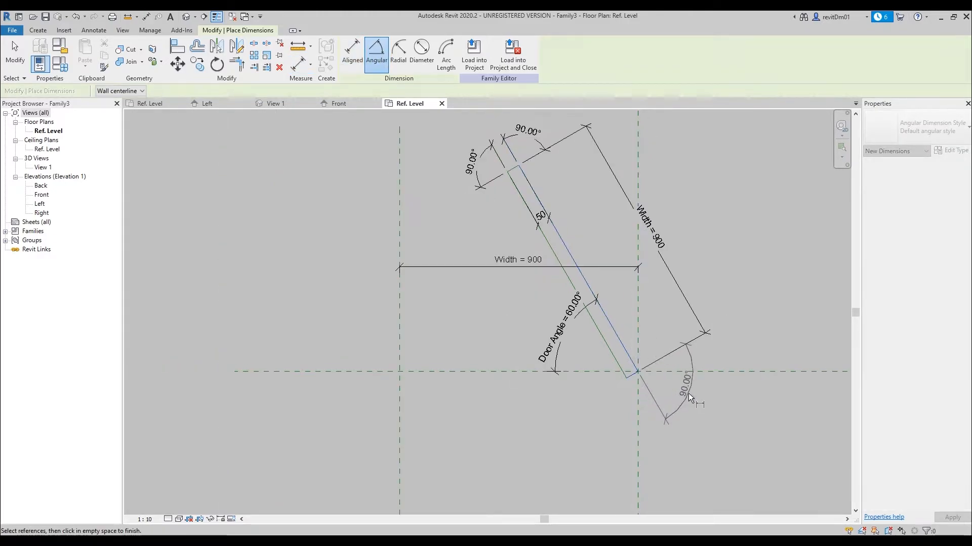
{"action": "left_click", "coordinate": [671, 394]}
{"action": "left_click", "coordinate": [824, 427]}
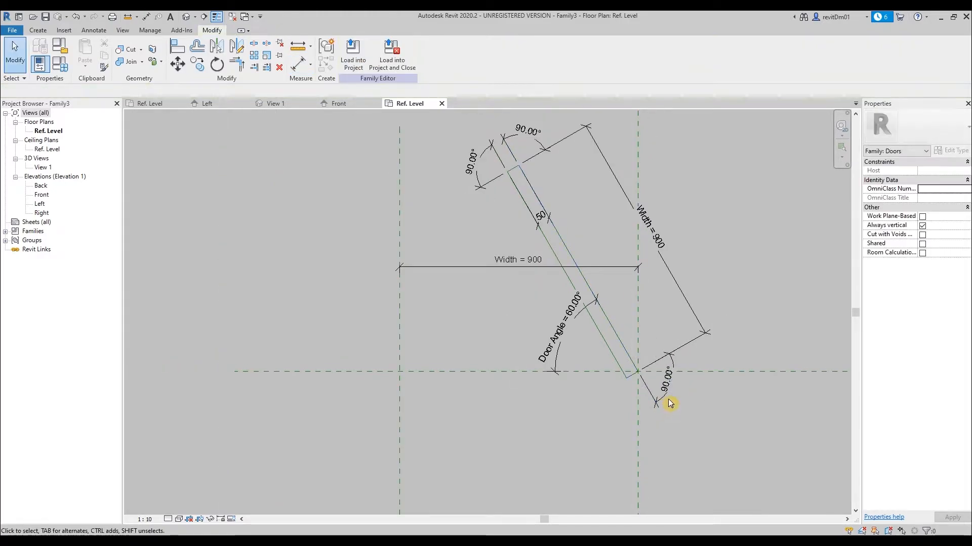
{"action": "left_click", "coordinate": [808, 429]}
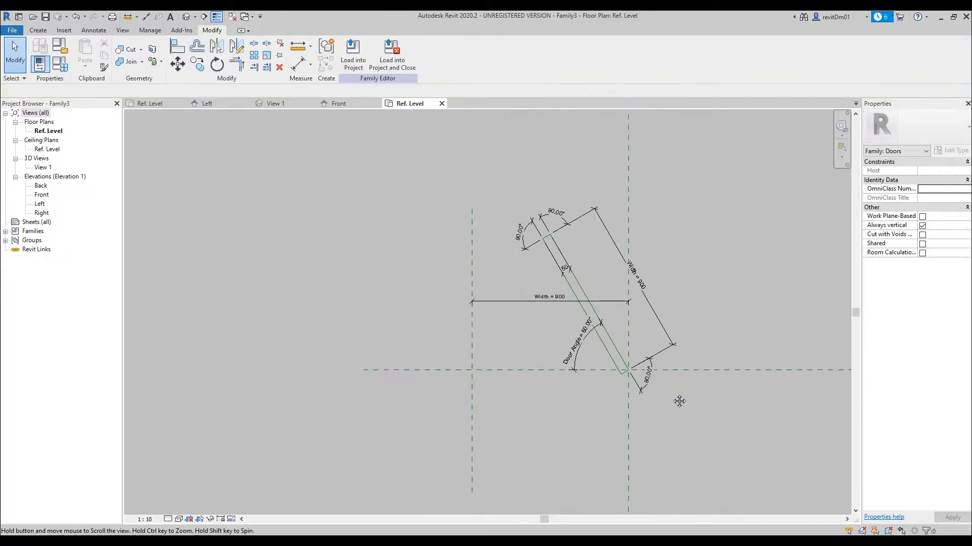
{"action": "scroll", "coordinate": [654, 386], "scroll_direction": "up", "scroll_amount": 1}
{"action": "middle_click_drag", "start_coordinate": [654, 375], "coordinate": [697, 380]}
{"action": "scroll", "coordinate": [680, 387], "scroll_direction": "down", "scroll_amount": 2}
{"action": "scroll", "coordinate": [693, 374], "scroll_direction": "up", "scroll_amount": 1}
{"action": "middle_click_drag", "start_coordinate": [606, 302], "coordinate": [606, 326]}
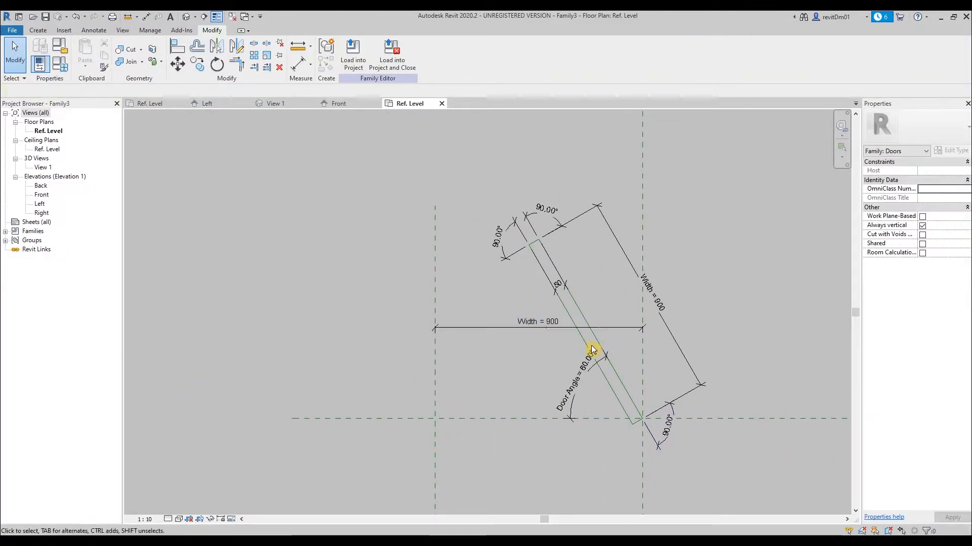
Step: Flex the Door Angle dimension through 80, 90 and 100 degrees to test the panel outline
{"action": "left_click", "coordinate": [561, 405]}
{"action": "left_click", "coordinate": [565, 403]}
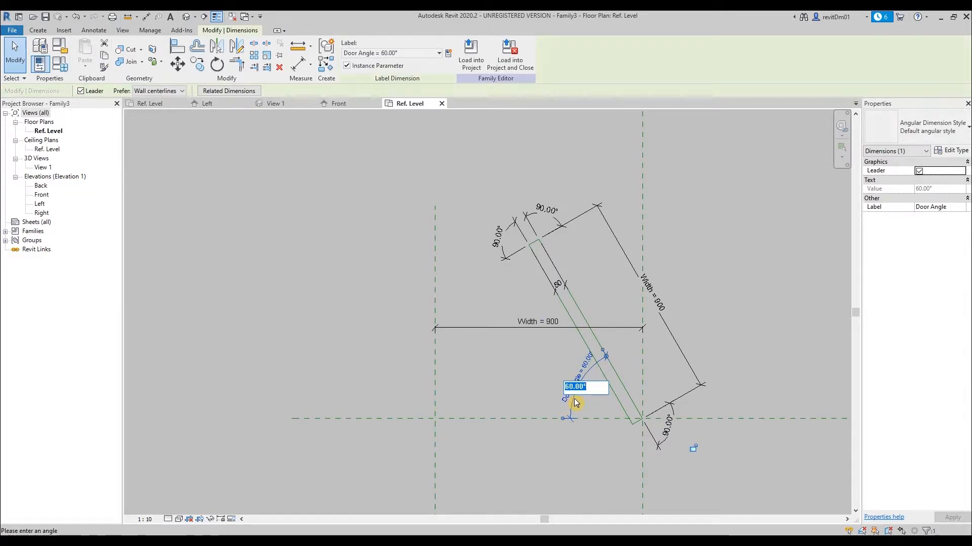
{"action": "type", "text": "80"}
{"action": "key", "text": "Return"}
{"action": "left_click", "coordinate": [572, 386]}
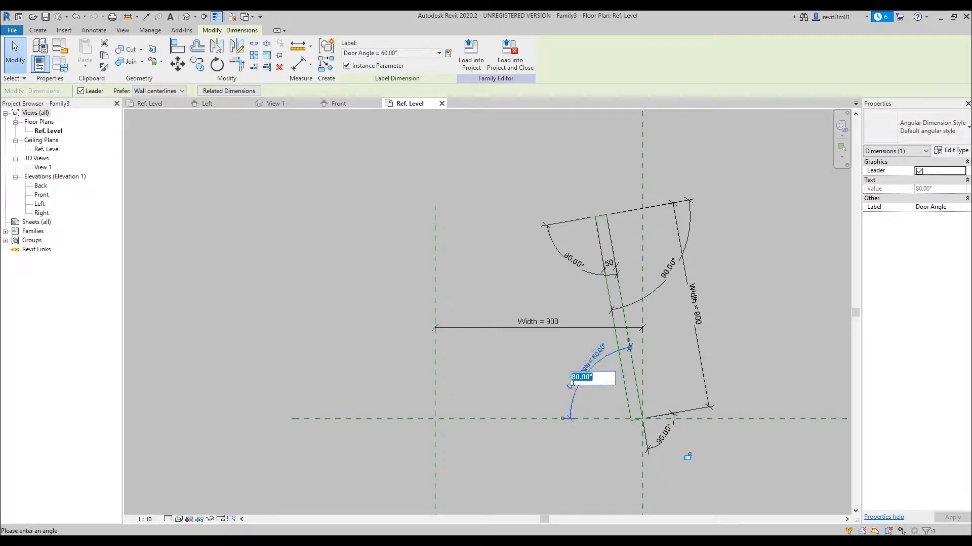
{"action": "type", "text": "90"}
{"action": "key", "text": "Return"}
{"action": "left_click", "coordinate": [578, 383]}
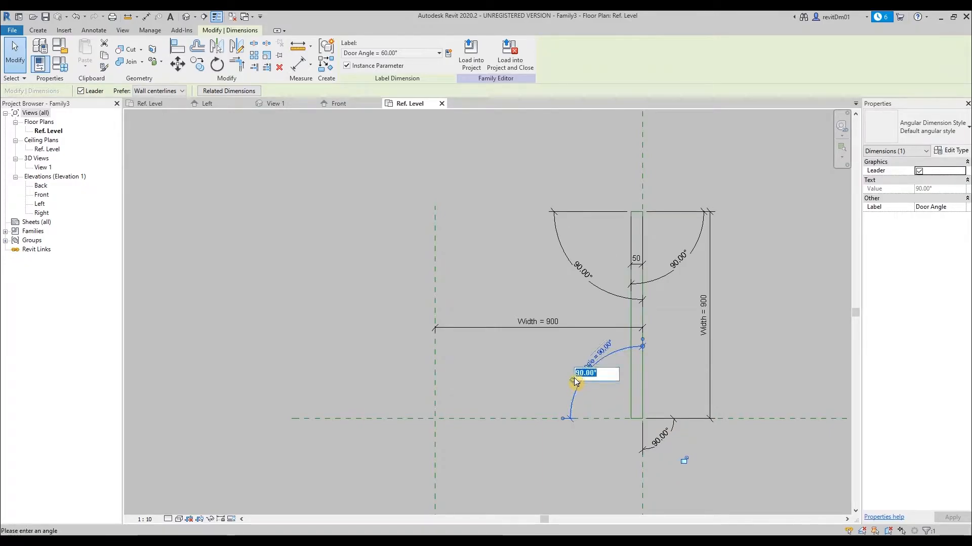
{"action": "type", "text": "100"}
{"action": "key", "text": "Return"}
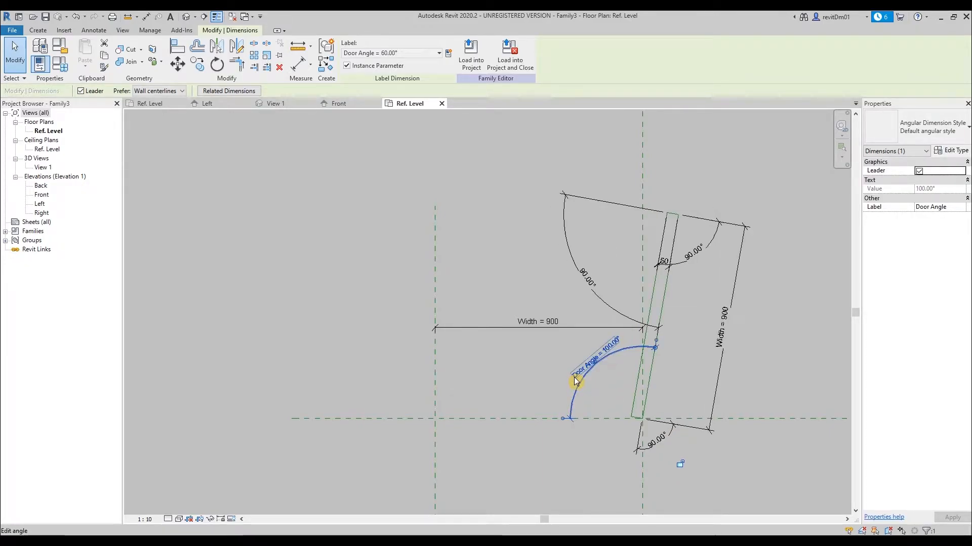
Step: Flex the Door Angle dimension through 45 and 50 degrees, then set it to 60 degrees
{"action": "left_click", "coordinate": [574, 379]}
{"action": "type", "text": "45"}
{"action": "key", "text": "Return"}
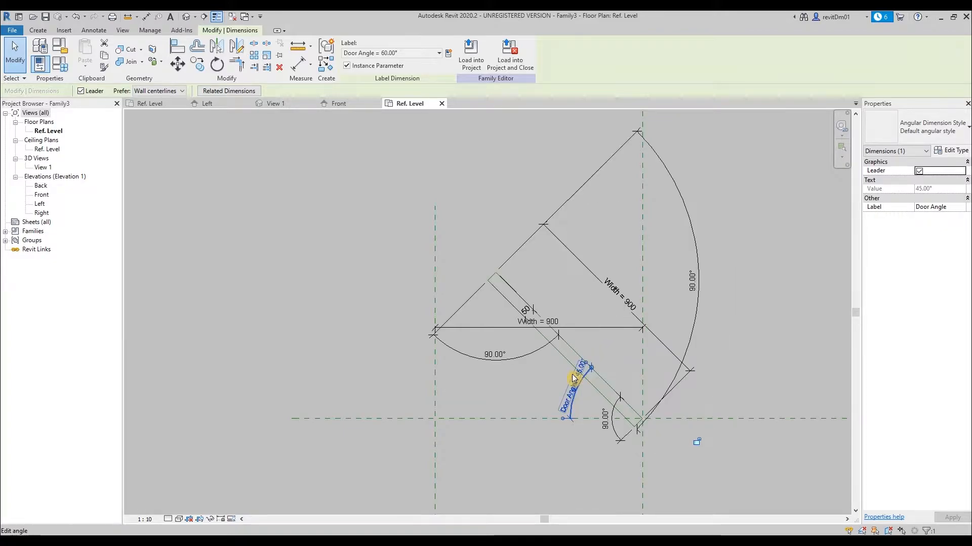
{"action": "left_click", "coordinate": [563, 397]}
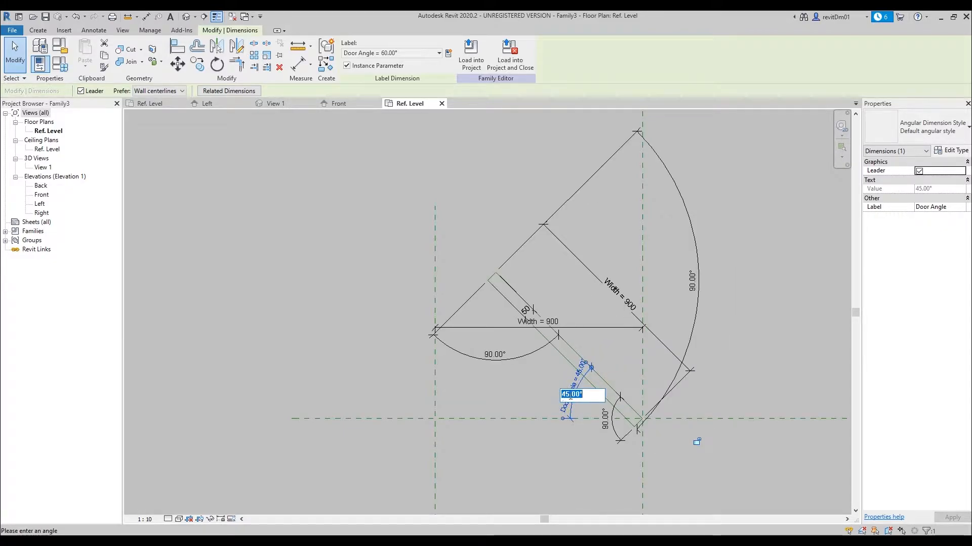
{"action": "type", "text": "50"}
{"action": "key", "text": "Return"}
{"action": "left_click", "coordinate": [564, 396]}
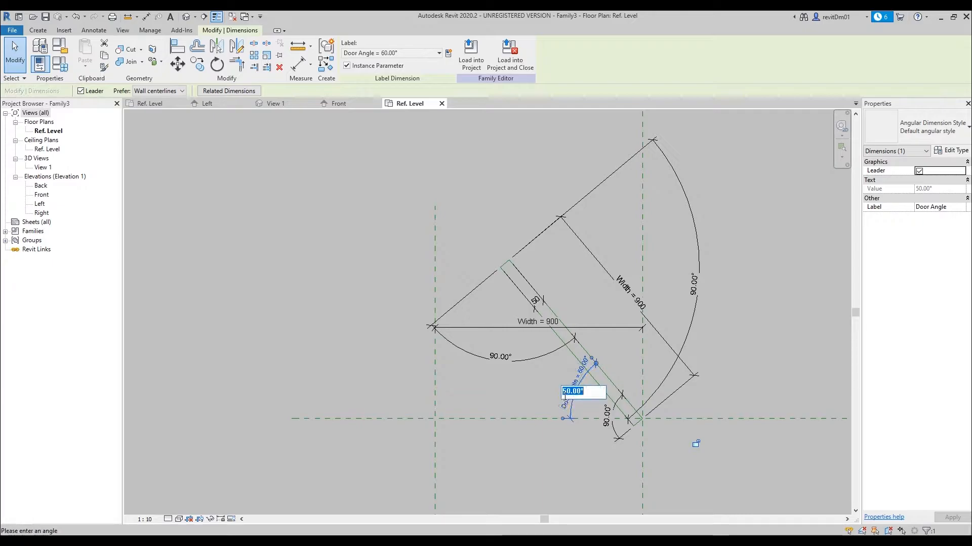
{"action": "type", "text": "60"}
{"action": "key", "text": "Return"}
{"action": "key", "text": "Escape"}
Step: Reposition the two angular dimensions at the panel's free end so their arcs sit close outside its corners
{"action": "scroll", "coordinate": [463, 323], "scroll_direction": "down", "scroll_amount": 2}
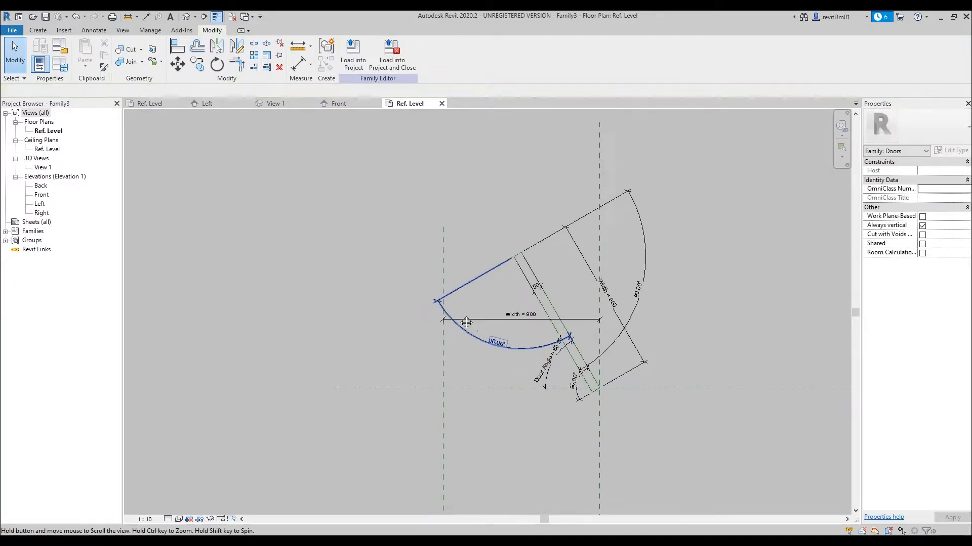
{"action": "middle_click_drag", "start_coordinate": [498, 344], "coordinate": [439, 306]}
{"action": "scroll", "coordinate": [439, 307], "scroll_direction": "up", "scroll_amount": 1}
{"action": "left_click", "coordinate": [440, 308]}
{"action": "middle_click_drag", "start_coordinate": [484, 245], "coordinate": [545, 301]}
{"action": "scroll", "coordinate": [545, 302], "scroll_direction": "up", "scroll_amount": 2}
{"action": "key", "text": "Escape"}
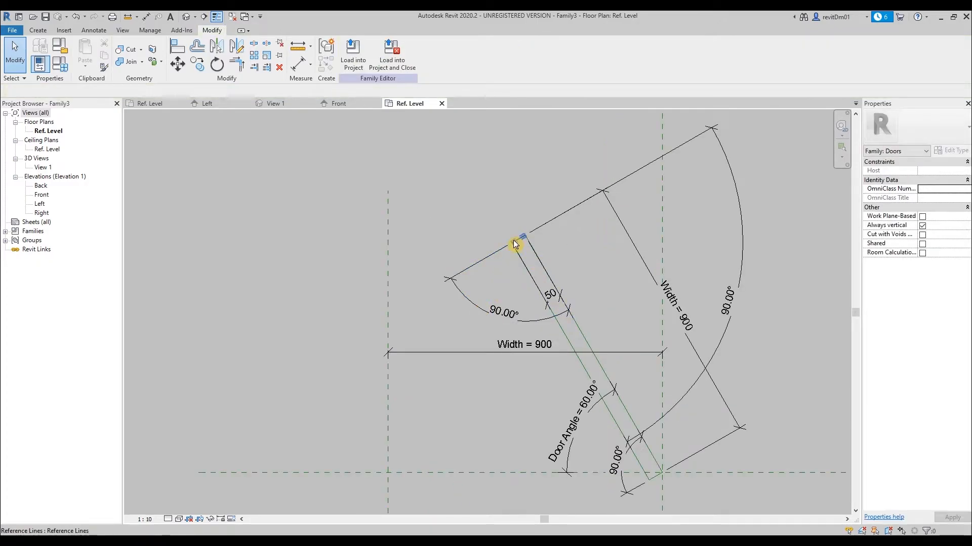
{"action": "left_click", "coordinate": [469, 304]}
{"action": "left_click_drag", "start_coordinate": [469, 305], "coordinate": [526, 190]}
{"action": "left_click", "coordinate": [681, 396]}
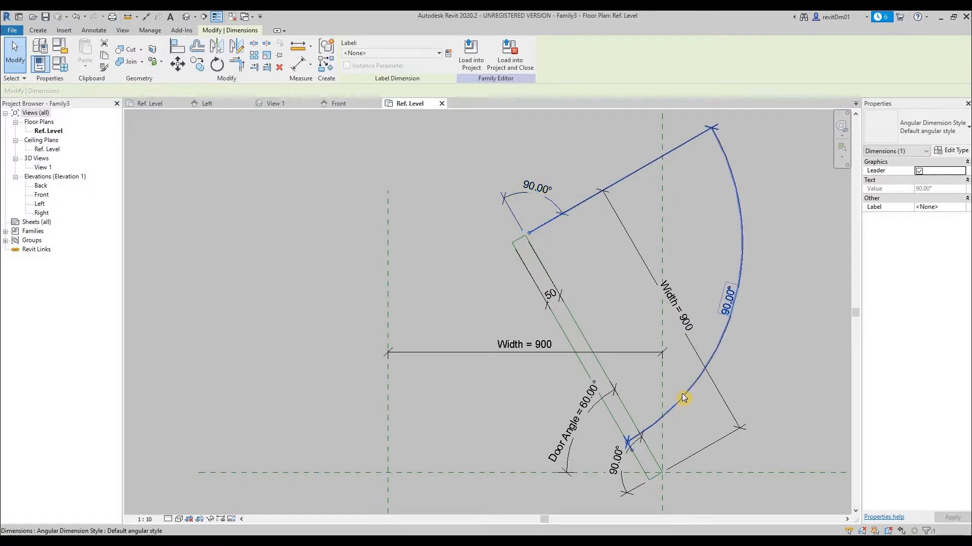
{"action": "left_click_drag", "start_coordinate": [686, 388], "coordinate": [514, 241]}
{"action": "left_click_drag", "start_coordinate": [572, 229], "coordinate": [465, 218]}
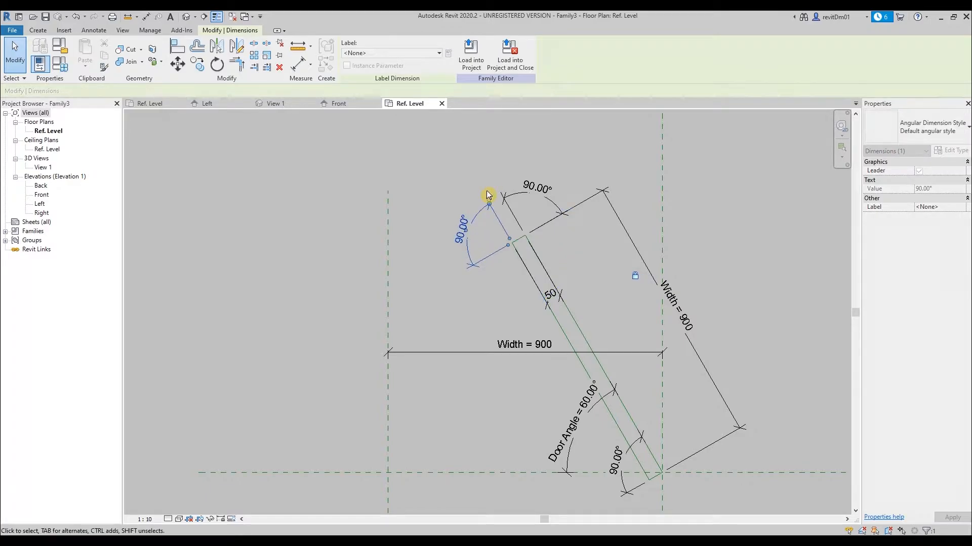
{"action": "left_click", "coordinate": [490, 194]}
{"action": "key", "text": "Escape"}
Step: Create a masking region over the door panel by picking its four reference lines with Lock enabled
{"action": "scroll", "coordinate": [527, 245], "scroll_direction": "down", "scroll_amount": 3}
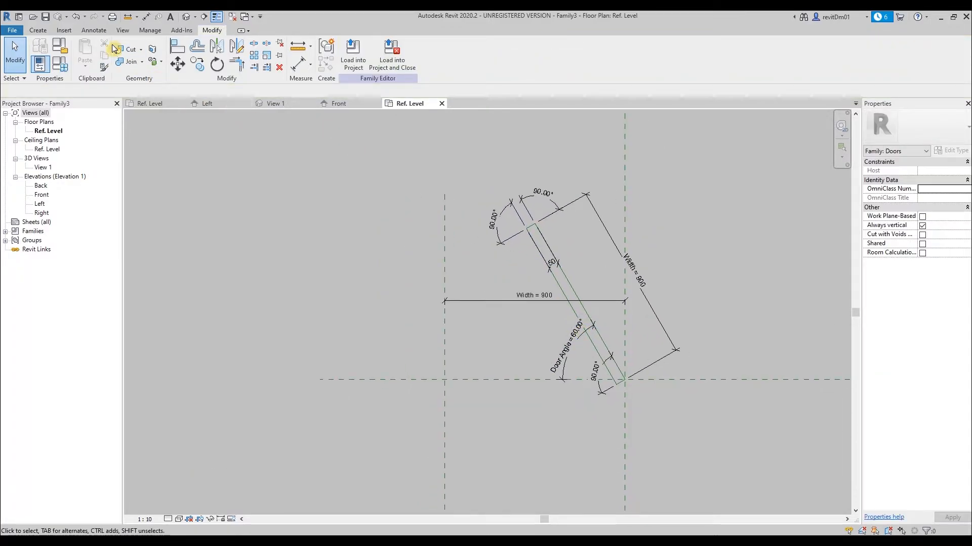
{"action": "left_click", "coordinate": [93, 30]}
{"action": "left_click", "coordinate": [277, 51]}
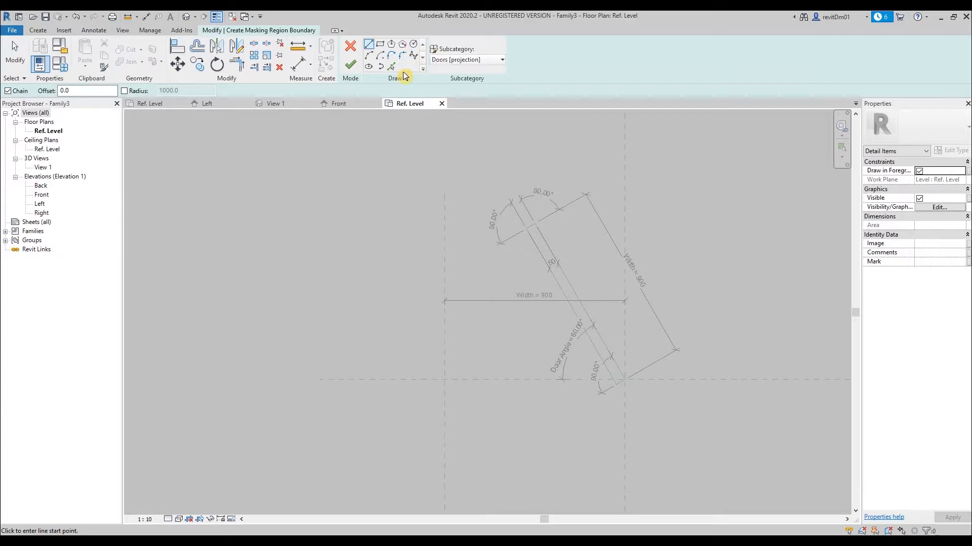
{"action": "left_click", "coordinate": [391, 67]}
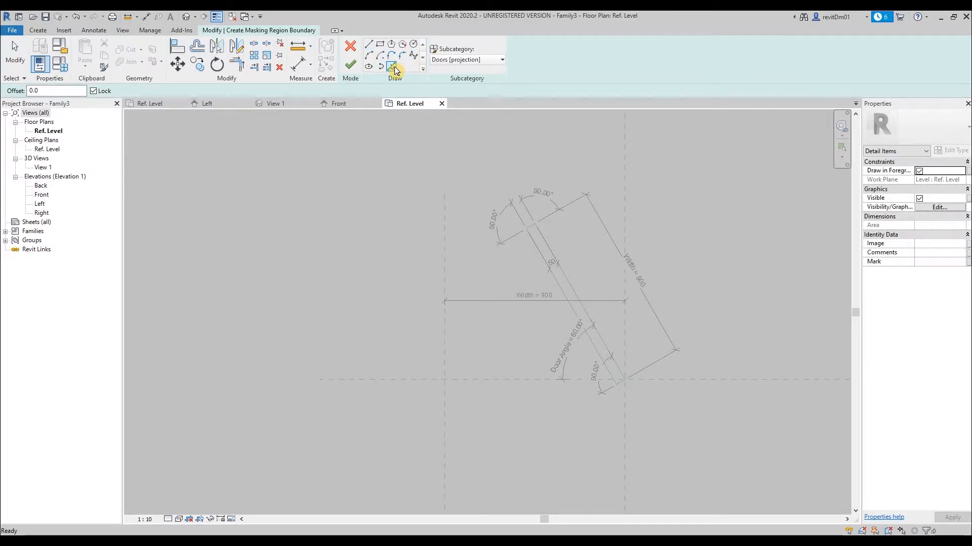
{"action": "scroll", "coordinate": [531, 225], "scroll_direction": "up", "scroll_amount": 3}
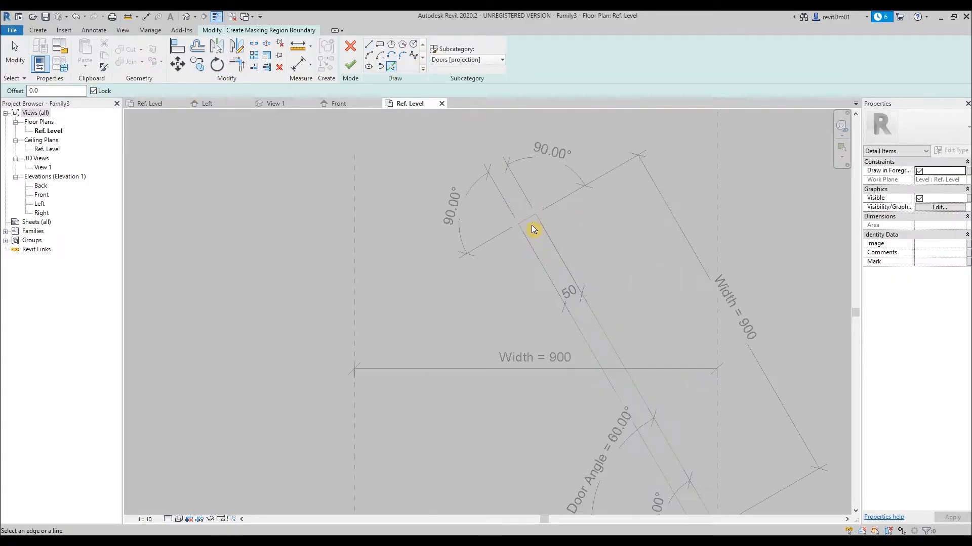
{"action": "left_click", "coordinate": [541, 228]}
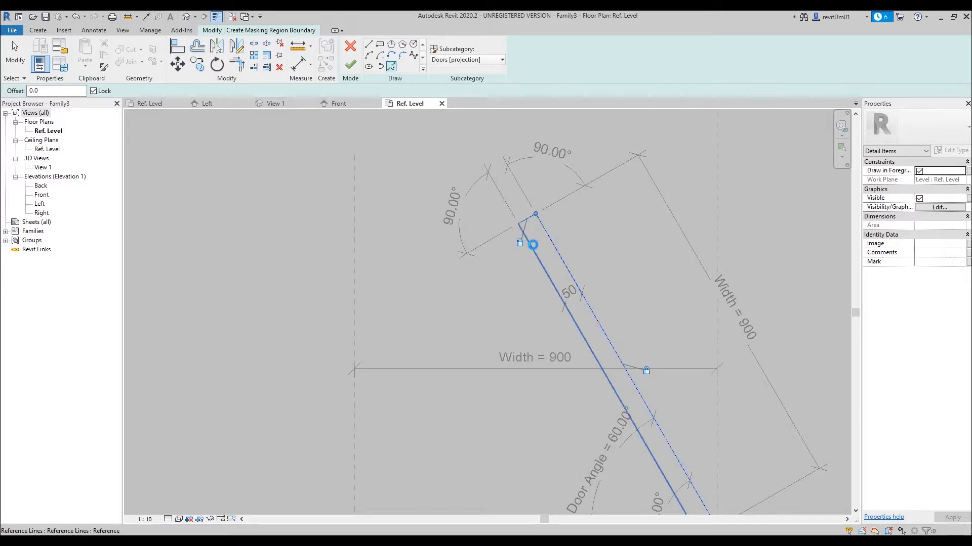
{"action": "scroll", "coordinate": [647, 372], "scroll_direction": "down", "scroll_amount": 2}
{"action": "scroll", "coordinate": [649, 388], "scroll_direction": "up", "scroll_amount": 2}
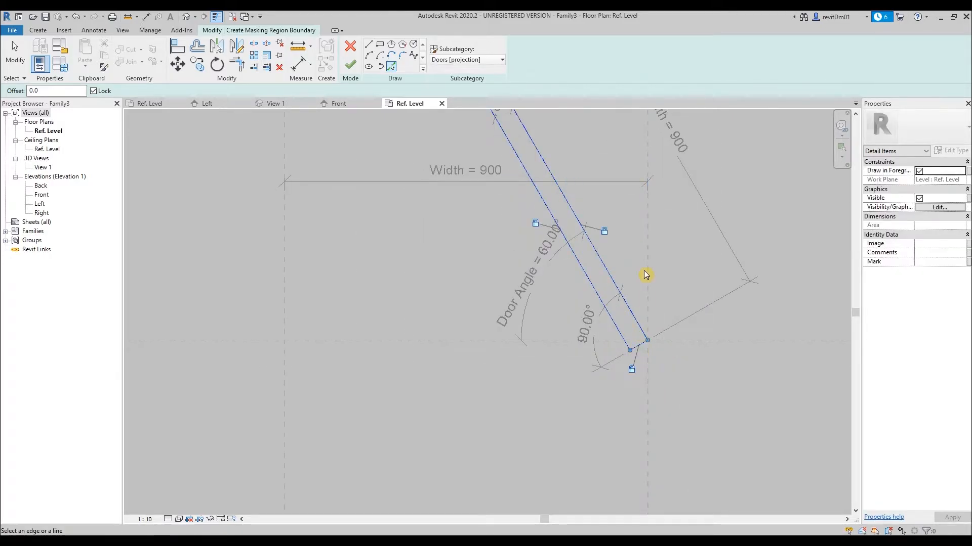
{"action": "middle_click_drag", "start_coordinate": [642, 295], "coordinate": [653, 376]}
{"action": "scroll", "coordinate": [661, 317], "scroll_direction": "down", "scroll_amount": 1}
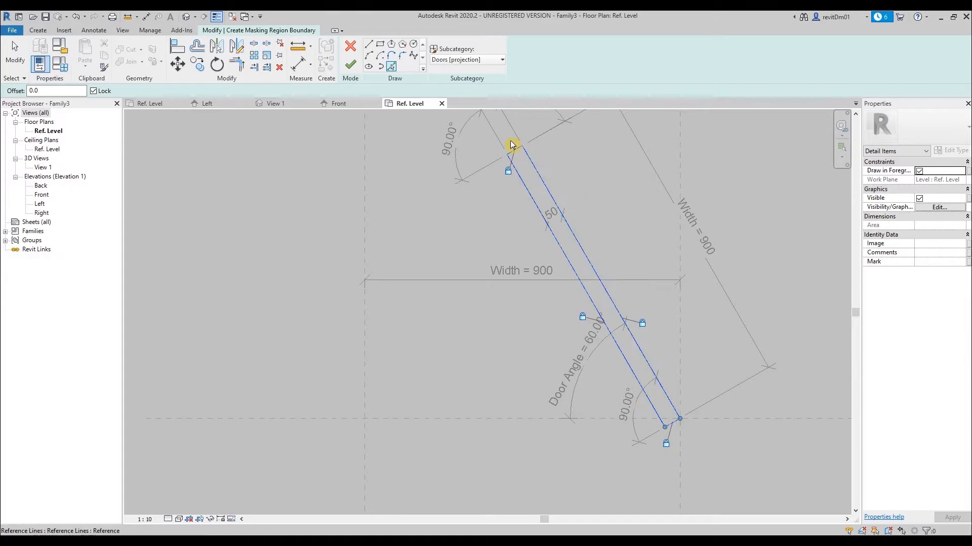
{"action": "left_click", "coordinate": [352, 68]}
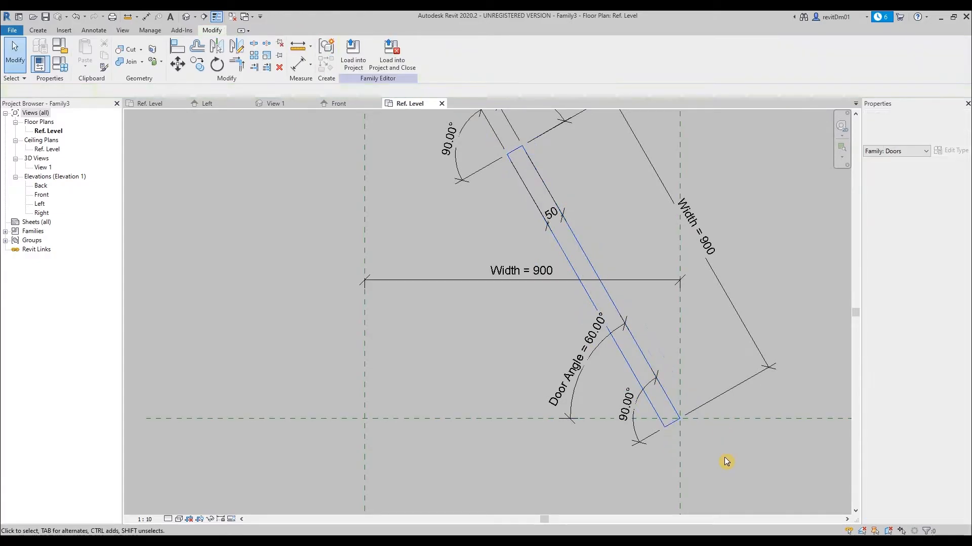
Step: Edit the masking region's boundary, assign all four sketch lines to the Panel [cut] subcategory, and finish the sketch
{"action": "middle_click_drag", "start_coordinate": [724, 457], "coordinate": [623, 377]}
{"action": "scroll", "coordinate": [625, 384], "scroll_direction": "down", "scroll_amount": 4}
{"action": "scroll", "coordinate": [587, 314], "scroll_direction": "up", "scroll_amount": 3}
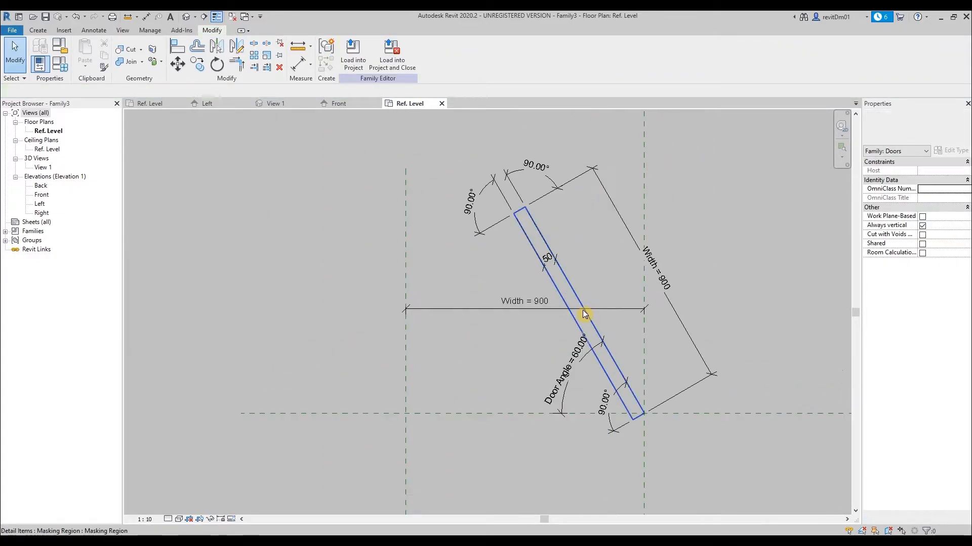
{"action": "double_click", "coordinate": [571, 321]}
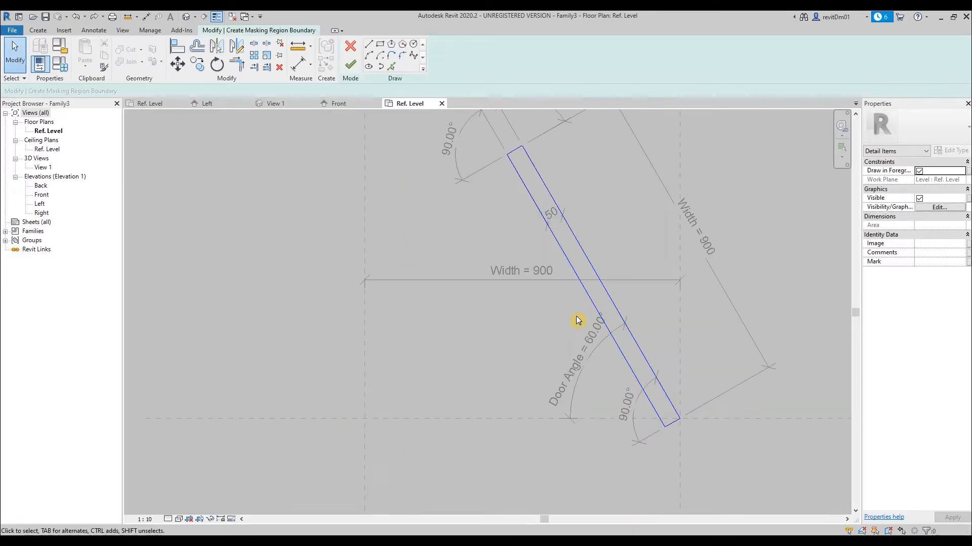
{"action": "key", "text": "Tab"}
{"action": "left_click", "coordinate": [592, 304]}
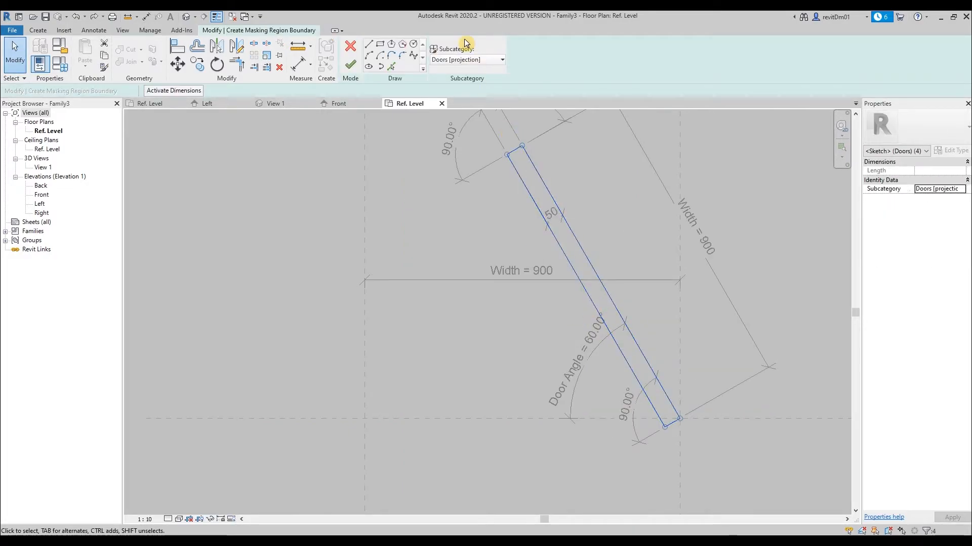
{"action": "left_click", "coordinate": [471, 60]}
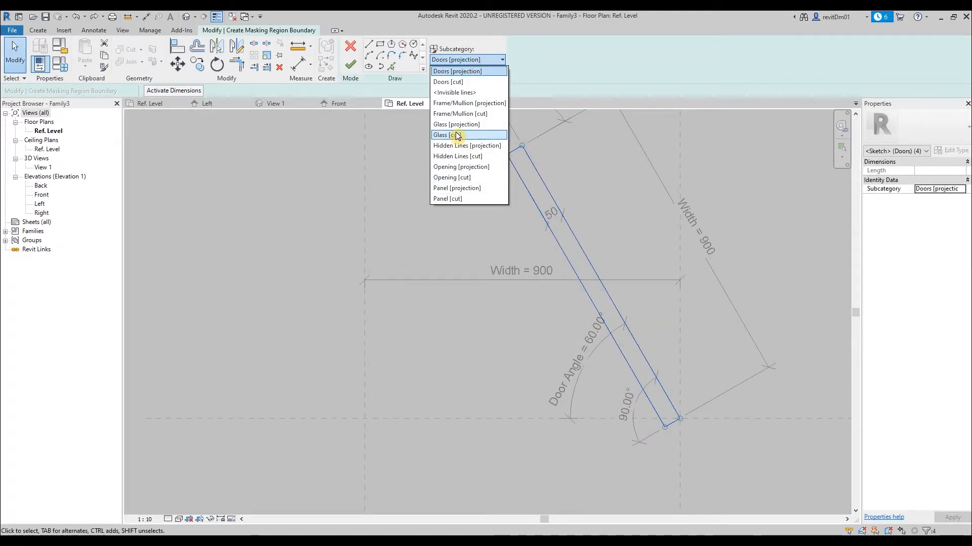
{"action": "left_click", "coordinate": [475, 198]}
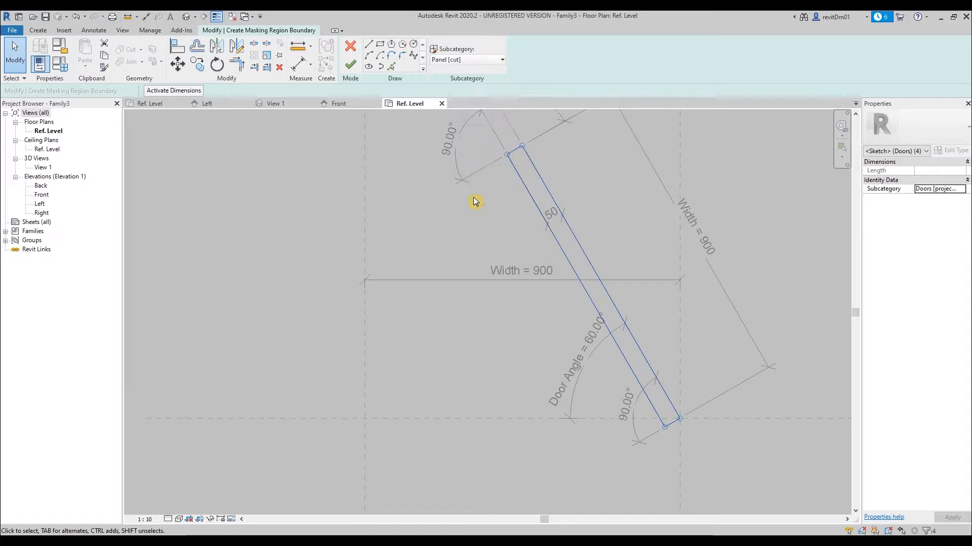
{"action": "left_click", "coordinate": [350, 64]}
{"action": "left_click", "coordinate": [540, 328]}
Step: Set the Door Angle dimension to 75 degrees to flex the panel with its masking region
{"action": "scroll", "coordinate": [521, 349], "scroll_direction": "down", "scroll_amount": 3}
{"action": "middle_click_drag", "start_coordinate": [517, 355], "coordinate": [545, 319]}
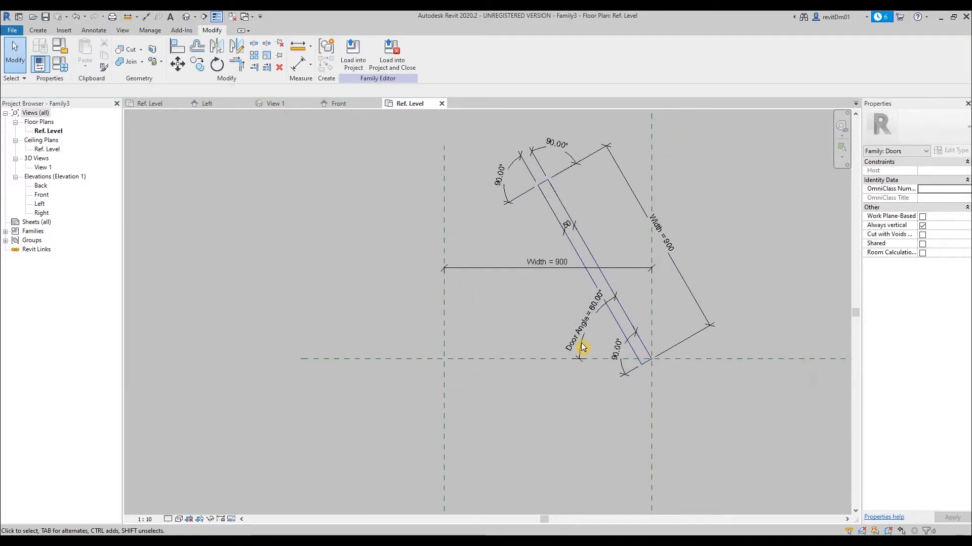
{"action": "scroll", "coordinate": [577, 345], "scroll_direction": "up", "scroll_amount": 4}
{"action": "left_click", "coordinate": [579, 346]}
{"action": "left_click", "coordinate": [584, 326]}
{"action": "type", "text": "75"}
{"action": "key", "text": "Return"}
Step: Move the two angular dimensions at the panel's free end back to compact positions just outside its corners
{"action": "scroll", "coordinate": [586, 354], "scroll_direction": "down", "scroll_amount": 2}
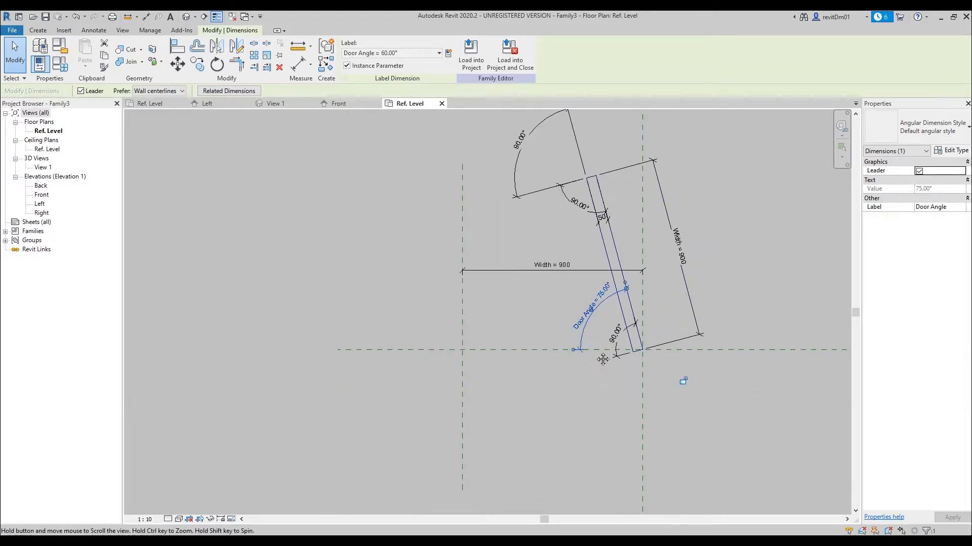
{"action": "scroll", "coordinate": [582, 384], "scroll_direction": "up", "scroll_amount": 1}
{"action": "left_click", "coordinate": [549, 244]}
{"action": "left_click_drag", "start_coordinate": [549, 244], "coordinate": [579, 165]}
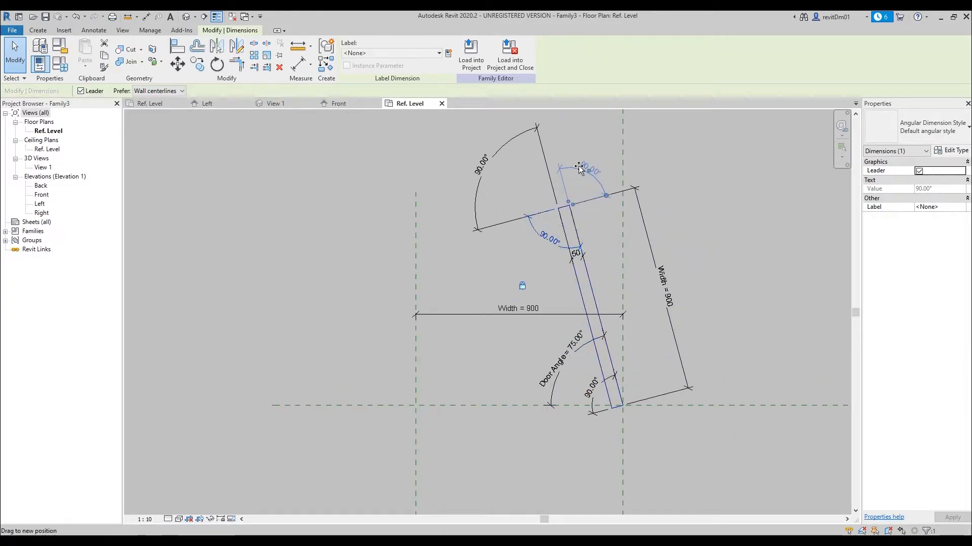
{"action": "left_click", "coordinate": [513, 138]}
{"action": "left_click_drag", "start_coordinate": [513, 138], "coordinate": [533, 177]}
{"action": "scroll", "coordinate": [533, 174], "scroll_direction": "up", "scroll_amount": 4}
{"action": "left_click", "coordinate": [547, 175]}
{"action": "scroll", "coordinate": [562, 168], "scroll_direction": "down", "scroll_amount": 5}
{"action": "middle_click_drag", "start_coordinate": [709, 318], "coordinate": [686, 305]}
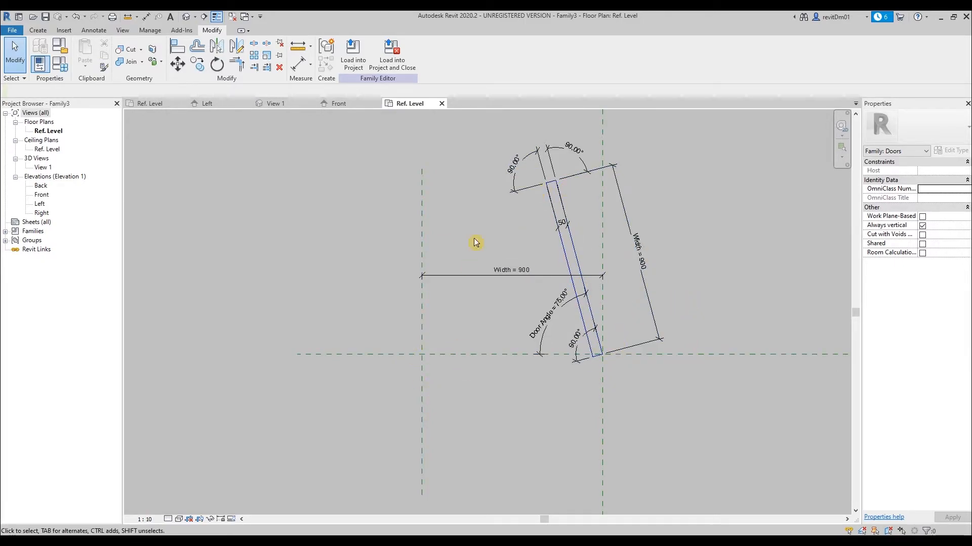
Step: Draw a center-ends symbolic arc of radius 900 around the hinge corner, from the opposite vertical reference plane to the panel's free end
{"action": "middle_click_drag", "start_coordinate": [228, 176], "coordinate": [220, 176]}
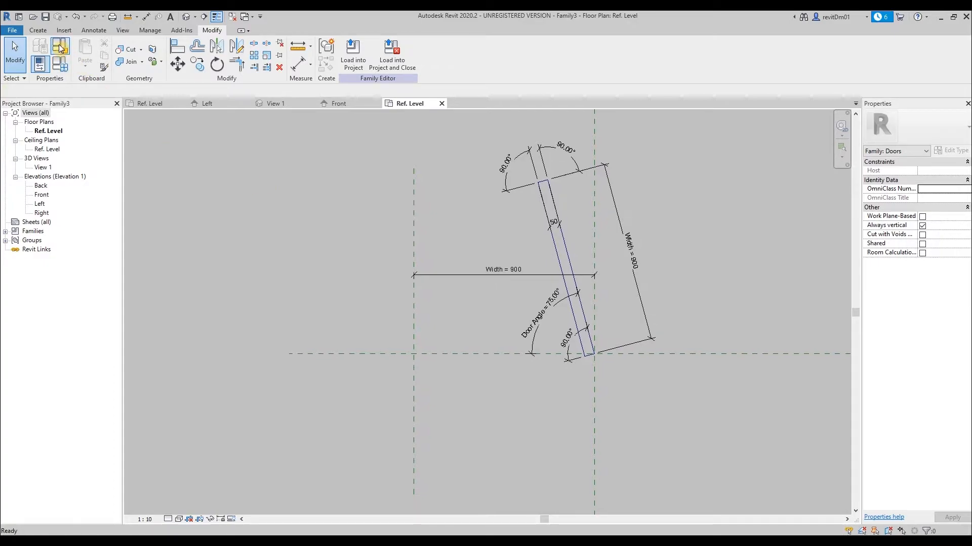
{"action": "left_click", "coordinate": [93, 31]}
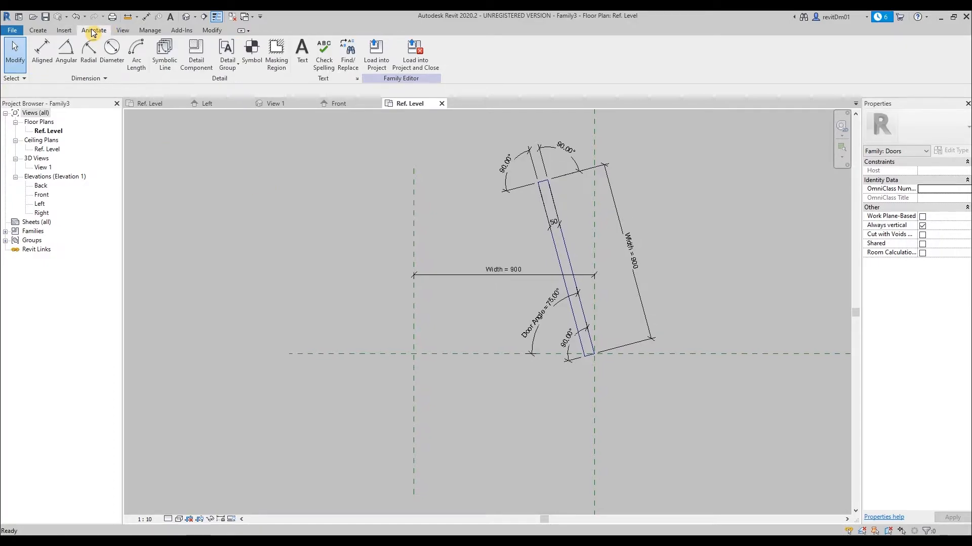
{"action": "left_click", "coordinate": [171, 63]}
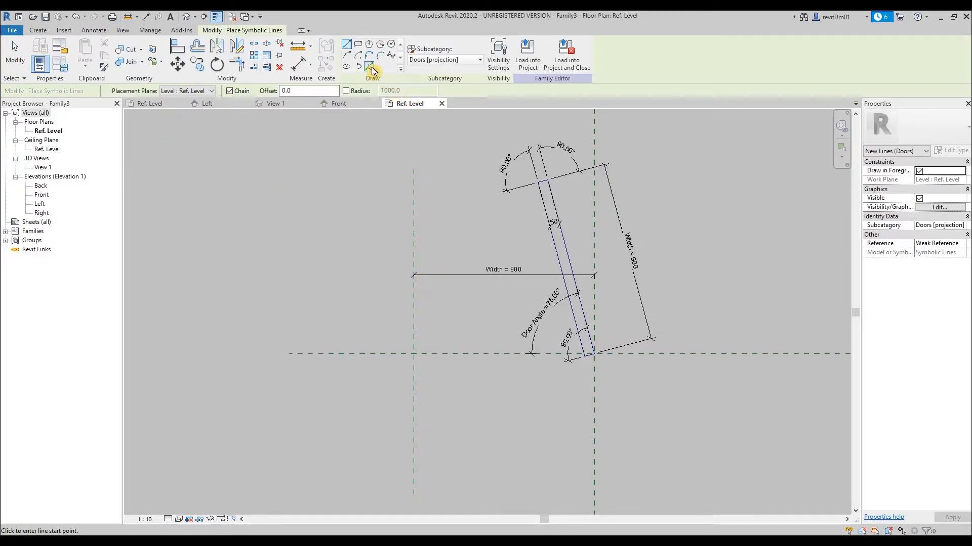
{"action": "left_click", "coordinate": [361, 60]}
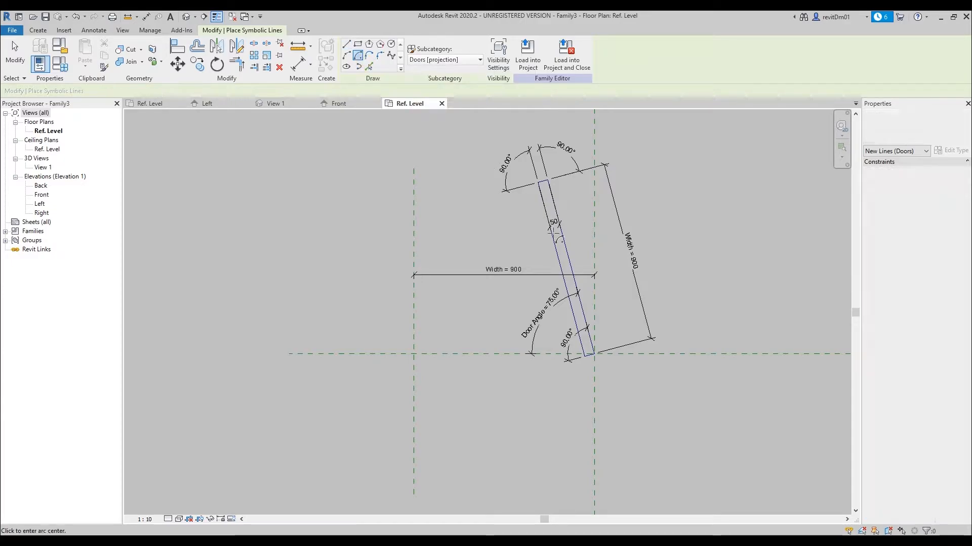
{"action": "scroll", "coordinate": [587, 368], "scroll_direction": "up", "scroll_amount": 2}
{"action": "scroll", "coordinate": [585, 364], "scroll_direction": "up", "scroll_amount": 1}
{"action": "left_click", "coordinate": [598, 348]}
{"action": "middle_click_drag", "start_coordinate": [460, 329], "coordinate": [573, 334]}
{"action": "left_click", "coordinate": [438, 354]}
{"action": "scroll", "coordinate": [445, 338], "scroll_direction": "down", "scroll_amount": 3}
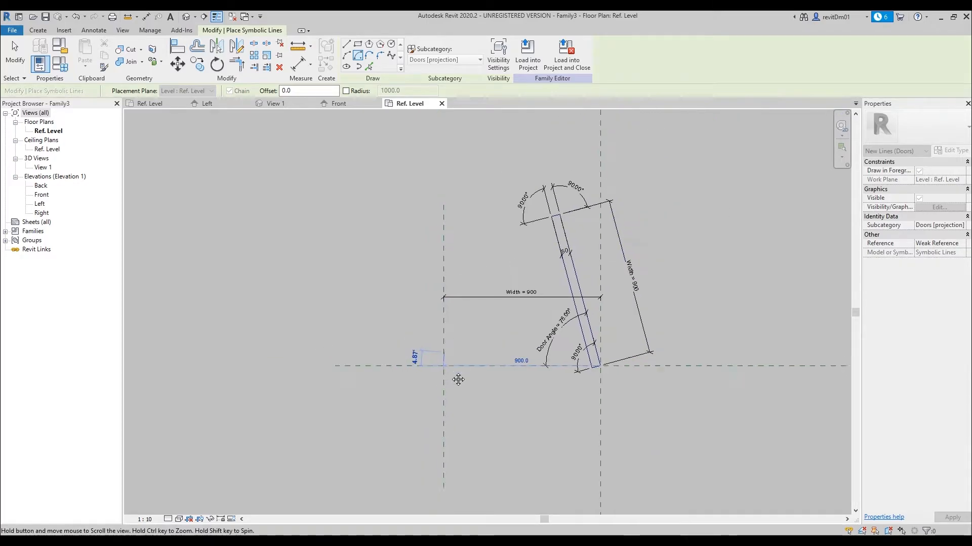
{"action": "middle_click_drag", "start_coordinate": [459, 353], "coordinate": [458, 408]}
{"action": "scroll", "coordinate": [553, 249], "scroll_direction": "up", "scroll_amount": 3}
{"action": "left_click", "coordinate": [555, 256]}
{"action": "scroll", "coordinate": [438, 327], "scroll_direction": "down", "scroll_amount": 2}
{"action": "middle_click_drag", "start_coordinate": [438, 327], "coordinate": [498, 313]}
{"action": "key", "text": "Escape"}
{"action": "key", "text": "Escape"}
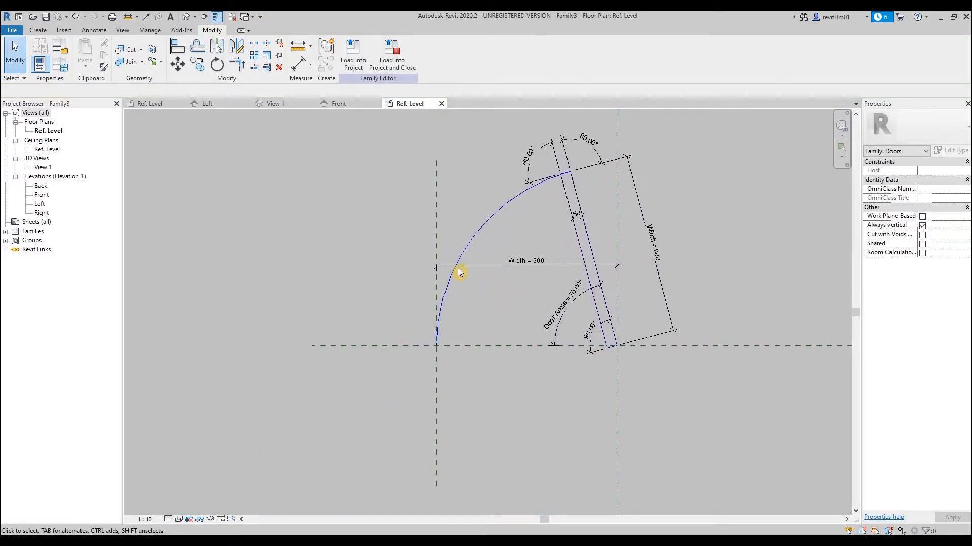
Step: Make the center mark of the symbolic swing arc visible and check it at the hinge corner
{"action": "left_click", "coordinate": [461, 253]}
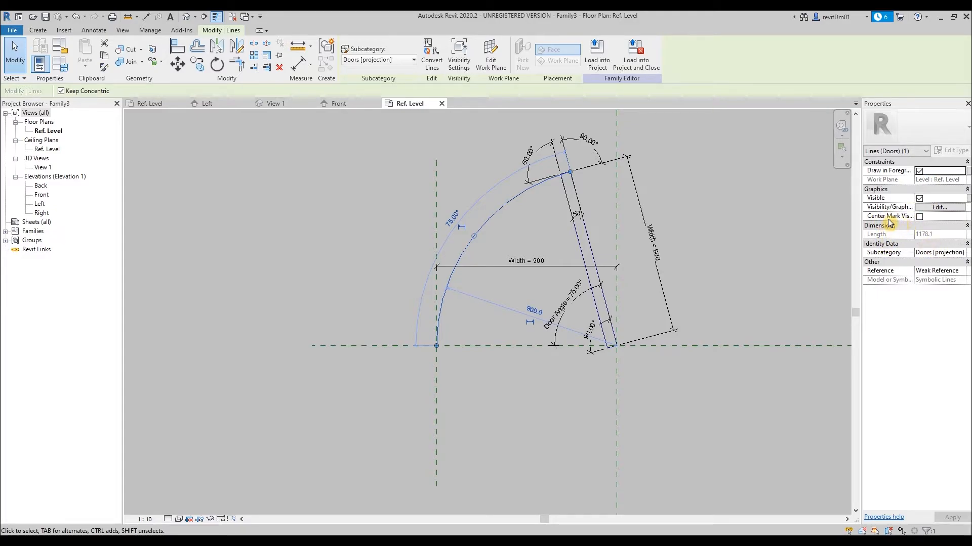
{"action": "left_click", "coordinate": [919, 217]}
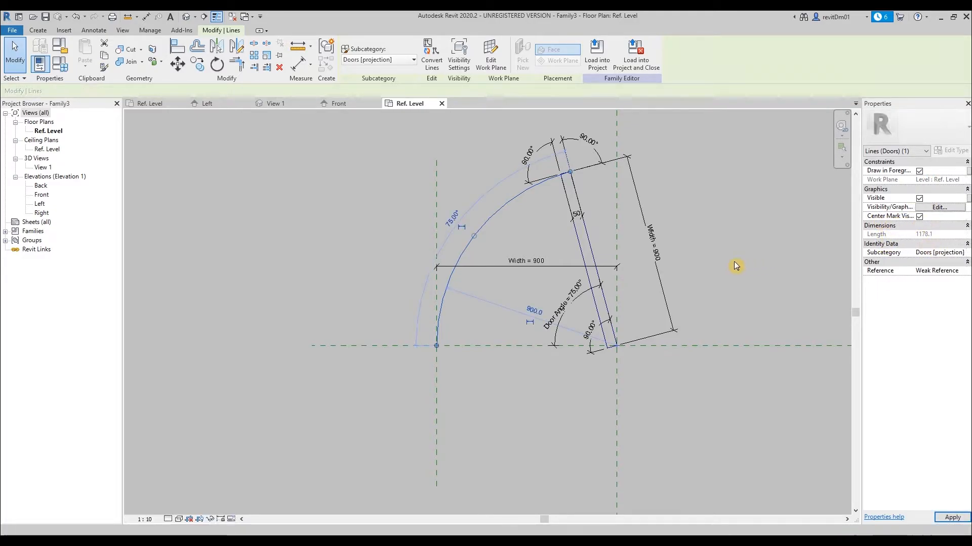
{"action": "middle_click_drag", "start_coordinate": [747, 297], "coordinate": [714, 304]}
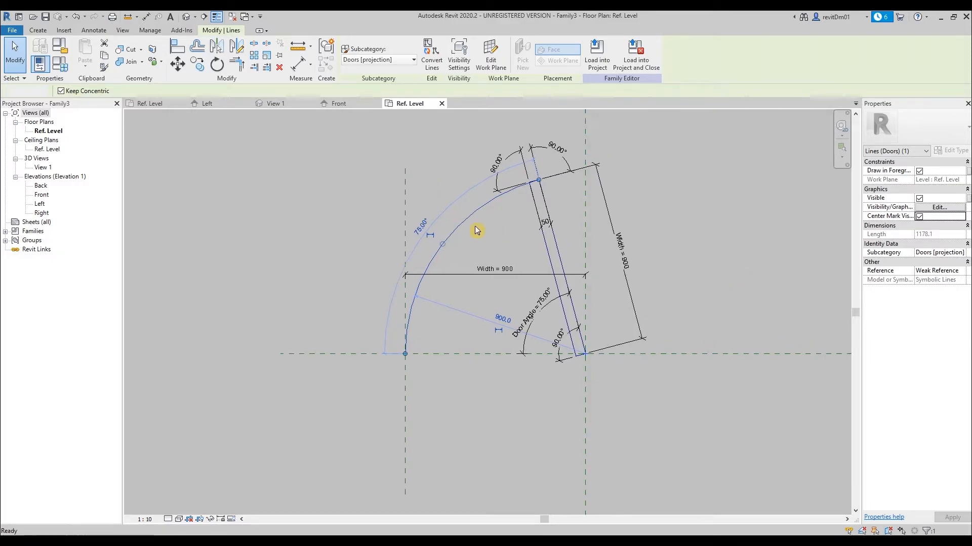
{"action": "left_click", "coordinate": [488, 232]}
{"action": "left_click", "coordinate": [466, 220]}
{"action": "scroll", "coordinate": [593, 362], "scroll_direction": "up", "scroll_amount": 1}
{"action": "scroll", "coordinate": [595, 353], "scroll_direction": "up", "scroll_amount": 6}
{"action": "scroll", "coordinate": [597, 350], "scroll_direction": "down", "scroll_amount": 3}
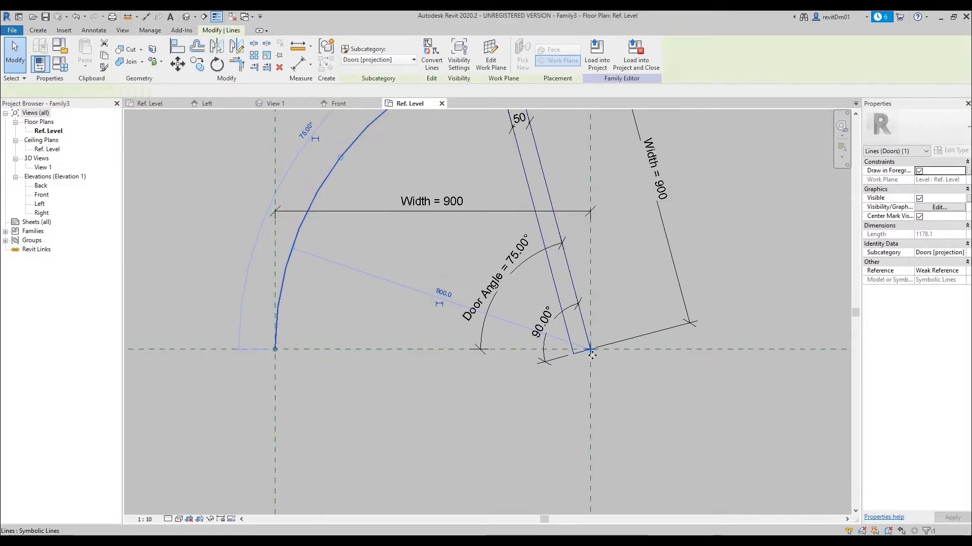
{"action": "scroll", "coordinate": [456, 286], "scroll_direction": "down", "scroll_amount": 2}
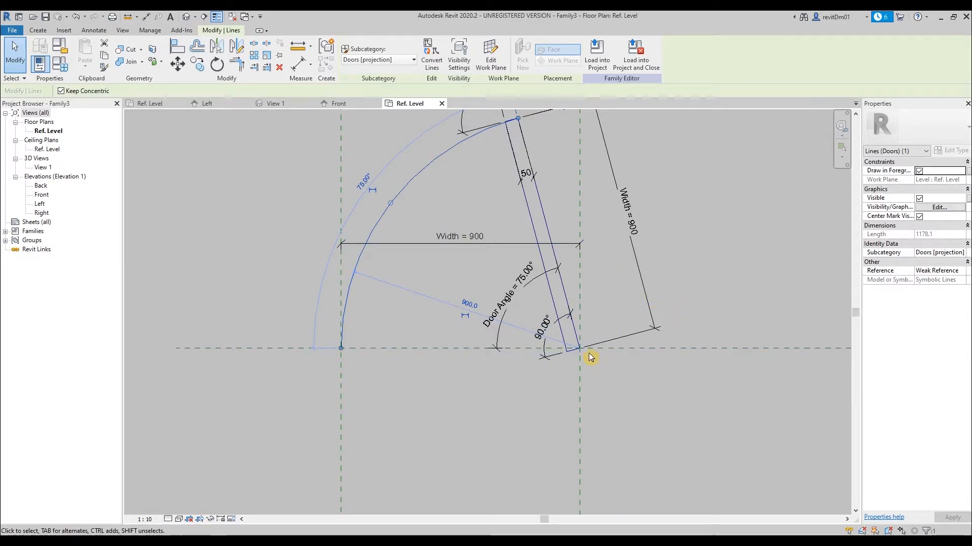
{"action": "key", "text": "Escape"}
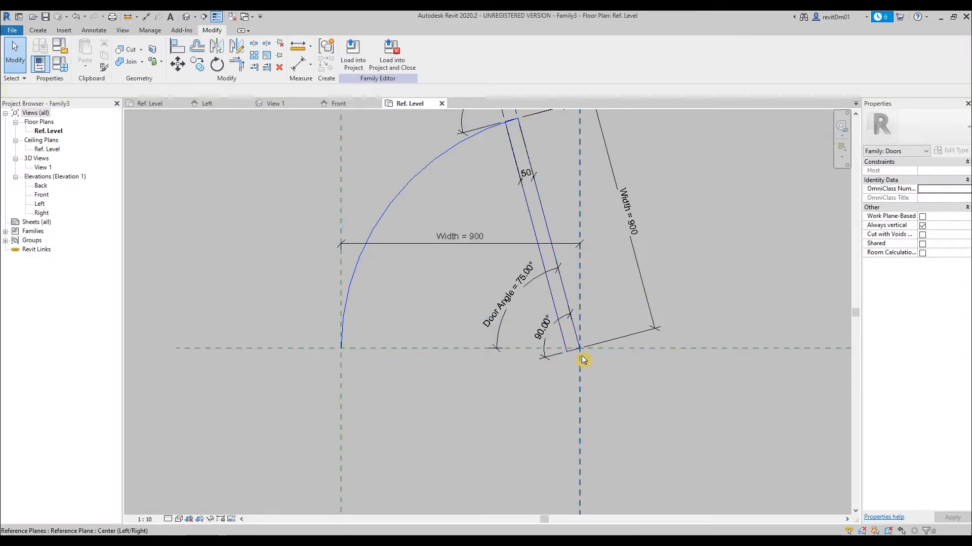
Step: Align and lock the swing arc's center to the Center (Front/Back) and Center (Left/Right) reference planes
{"action": "left_click", "coordinate": [628, 348]}
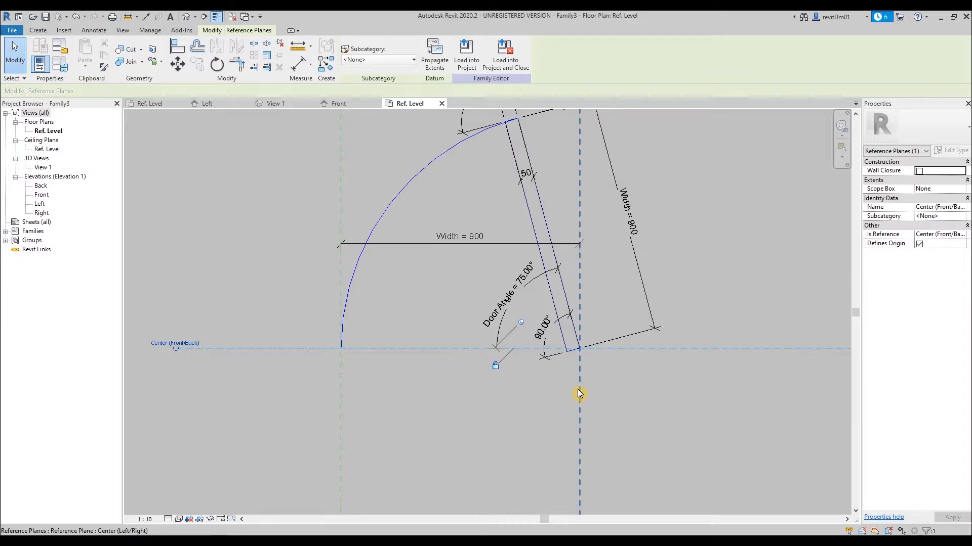
{"action": "left_click", "coordinate": [627, 390]}
{"action": "key", "text": "l"}
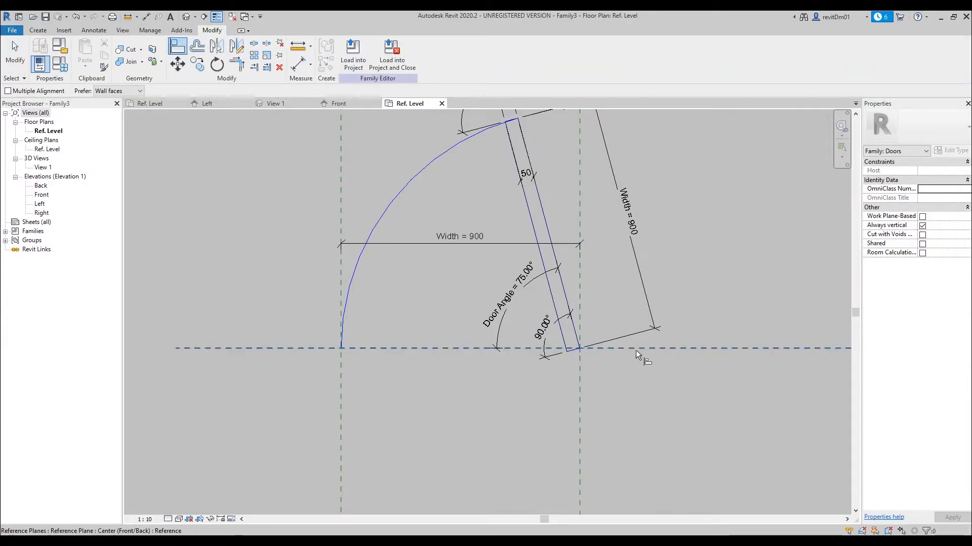
{"action": "left_click", "coordinate": [582, 347]}
{"action": "left_click", "coordinate": [496, 364]}
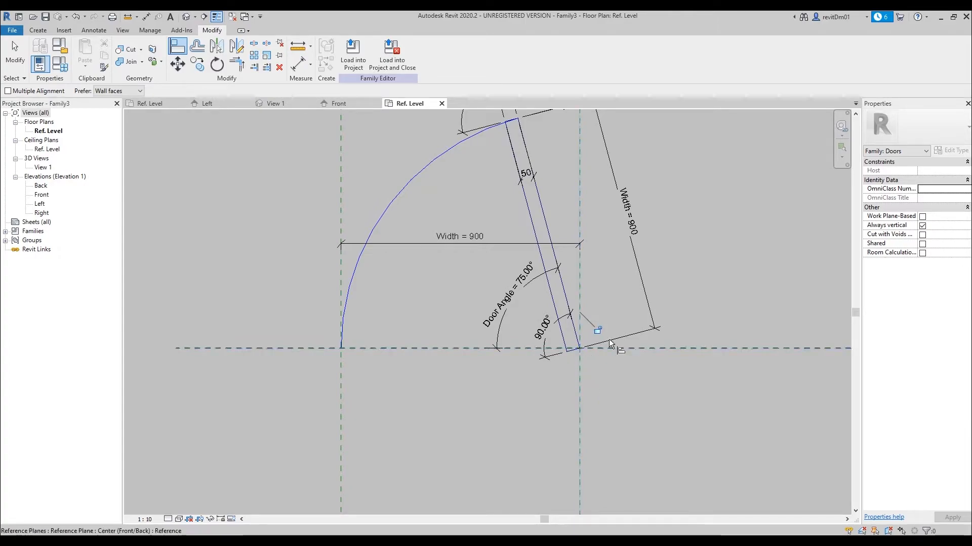
{"action": "scroll", "coordinate": [642, 377], "scroll_direction": "down", "scroll_amount": 2}
{"action": "key", "text": "Escape"}
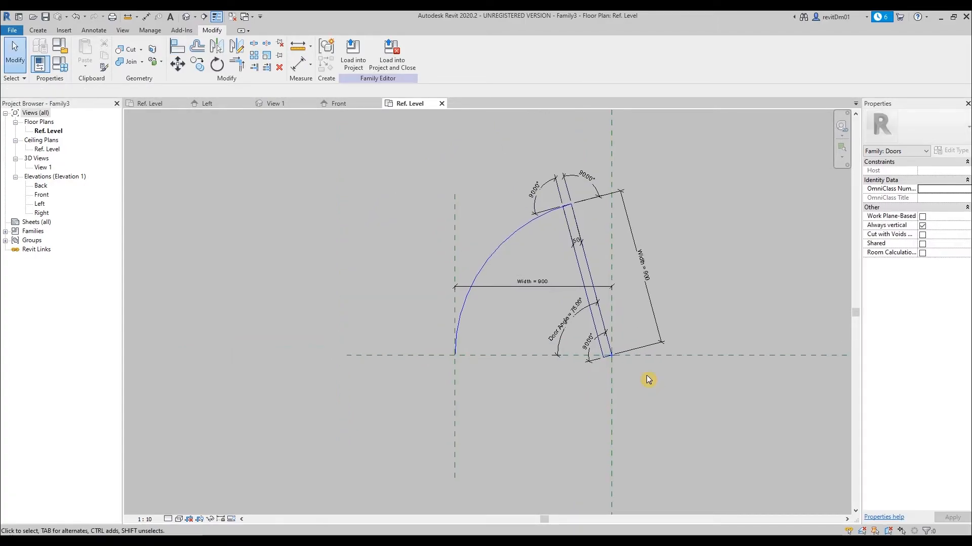
Step: Examine the swing arc's locked center constraints at the hinge corner
{"action": "scroll", "coordinate": [645, 375], "scroll_direction": "up", "scroll_amount": 1}
{"action": "mouse_move", "coordinate": [622, 382]}
{"action": "middle_mouse_down"}
{"action": "mouse_move", "coordinate": [644, 375]}
{"action": "mouse_move", "coordinate": [603, 409]}
{"action": "middle_mouse_up"}
{"action": "scroll", "coordinate": [631, 387], "scroll_direction": "down", "scroll_amount": 3}
{"action": "scroll", "coordinate": [630, 386], "scroll_direction": "up", "scroll_amount": 2}
{"action": "scroll", "coordinate": [549, 403], "scroll_direction": "up", "scroll_amount": 1}
{"action": "scroll", "coordinate": [427, 352], "scroll_direction": "up", "scroll_amount": 1}
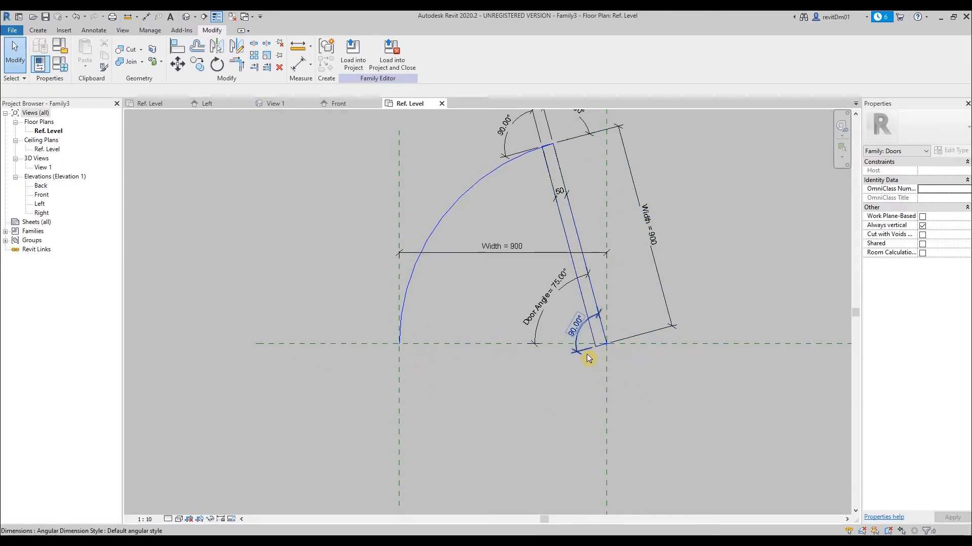
{"action": "left_click", "coordinate": [444, 221]}
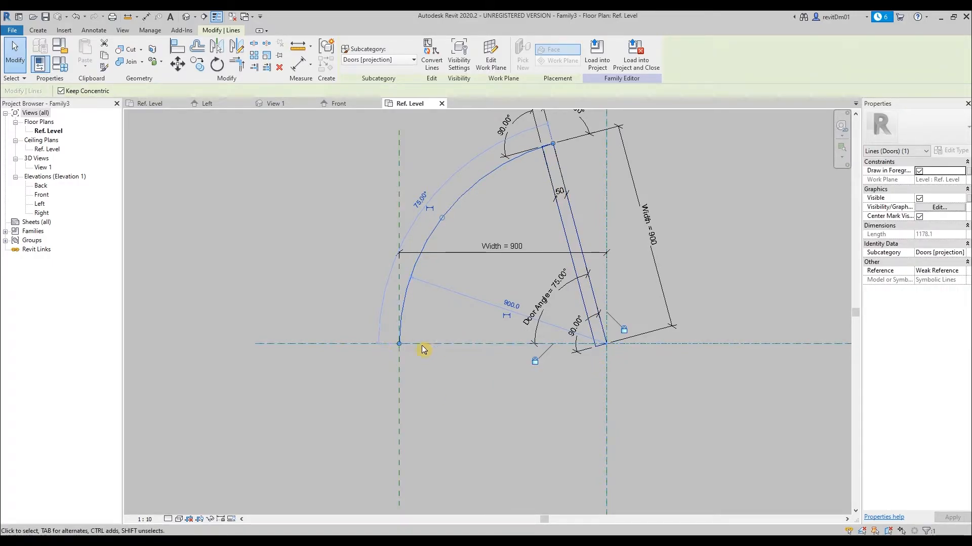
{"action": "left_click", "coordinate": [396, 352]}
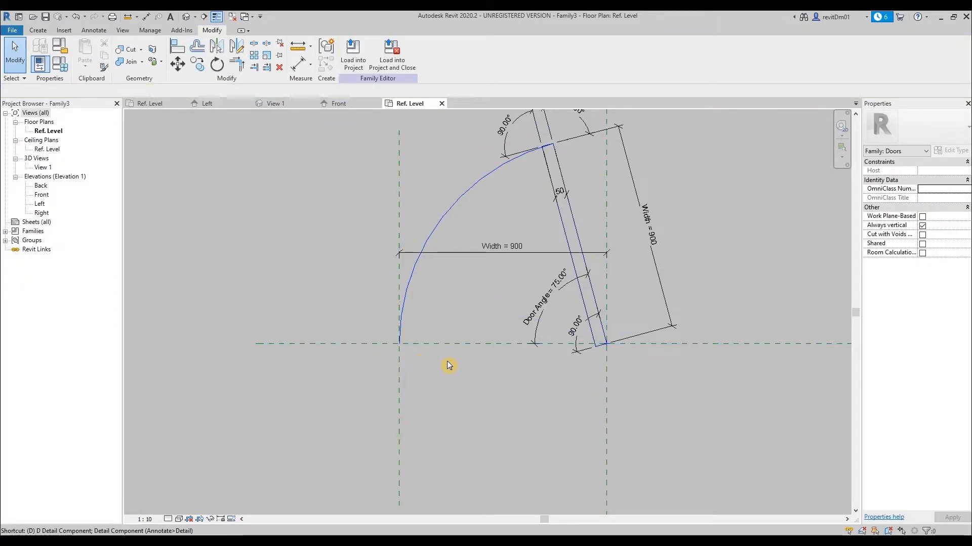
{"action": "key", "text": "d"}
{"action": "key", "text": "i"}
{"action": "key", "text": "Escape"}
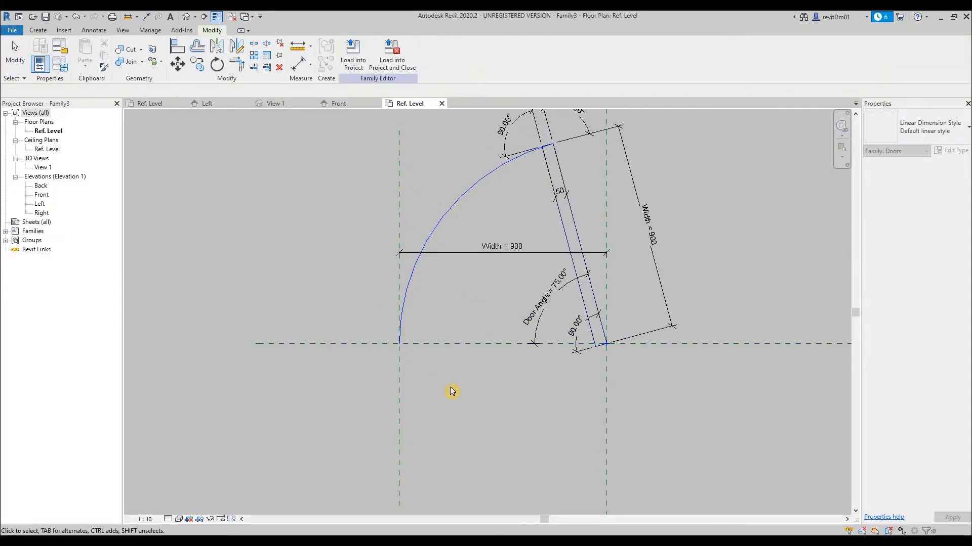
{"action": "key", "text": "d"}
{"action": "key", "text": "i"}
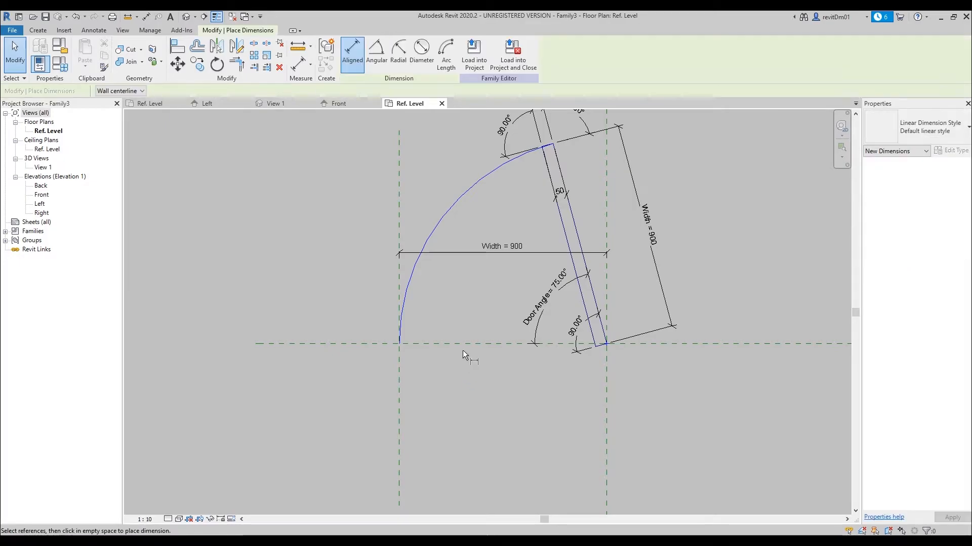
{"action": "key", "text": "Escape"}
Step: Align and lock the swing arc's lower endpoint to the Center (Front/Back) reference plane
{"action": "key", "text": "a"}
{"action": "key", "text": "l"}
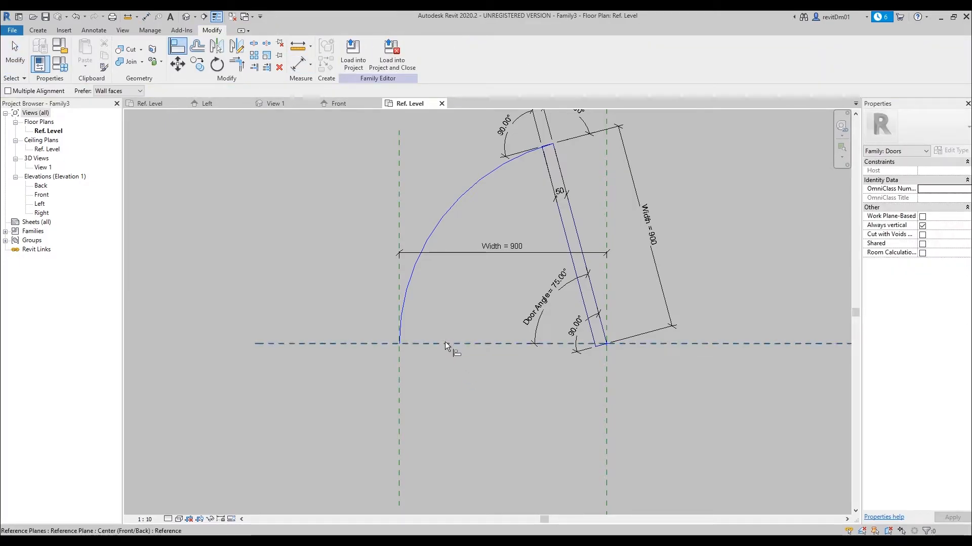
{"action": "left_click", "coordinate": [398, 343]}
{"action": "left_click", "coordinate": [535, 364]}
{"action": "scroll", "coordinate": [532, 391], "scroll_direction": "down", "scroll_amount": 3}
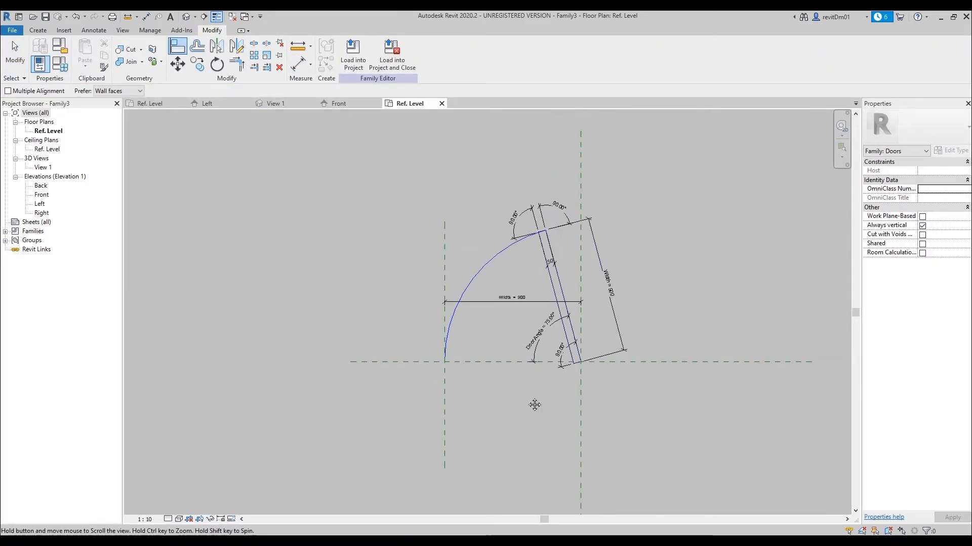
{"action": "middle_click_drag", "start_coordinate": [535, 405], "coordinate": [520, 421]}
{"action": "scroll", "coordinate": [523, 376], "scroll_direction": "up", "scroll_amount": 2}
{"action": "key", "text": "Escape"}
Step: Flex the Door Angle dimension to 45 degrees to test the arc, and undo the change
{"action": "left_click", "coordinate": [512, 357]}
{"action": "left_click", "coordinate": [513, 356]}
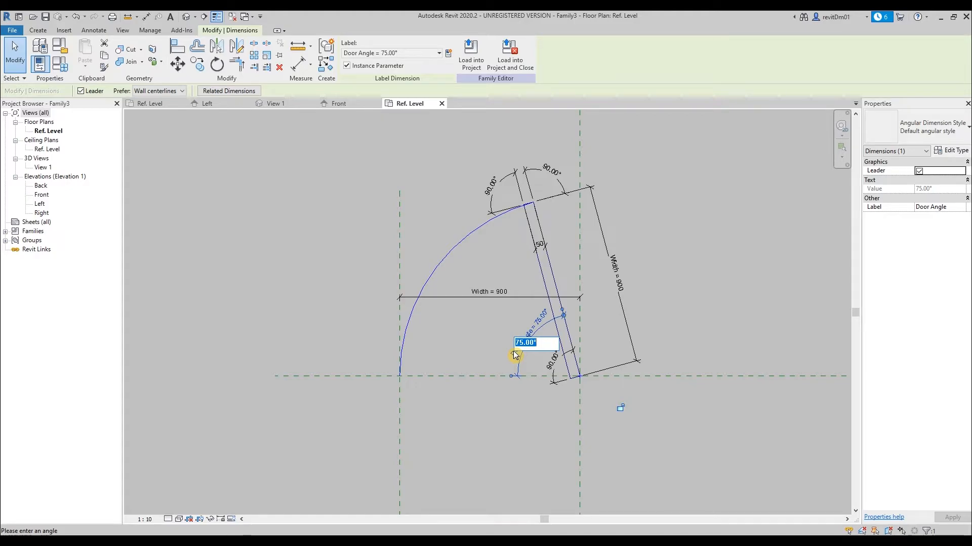
{"action": "type", "text": "45"}
{"action": "key", "text": "Return"}
{"action": "left_click", "coordinate": [521, 400]}
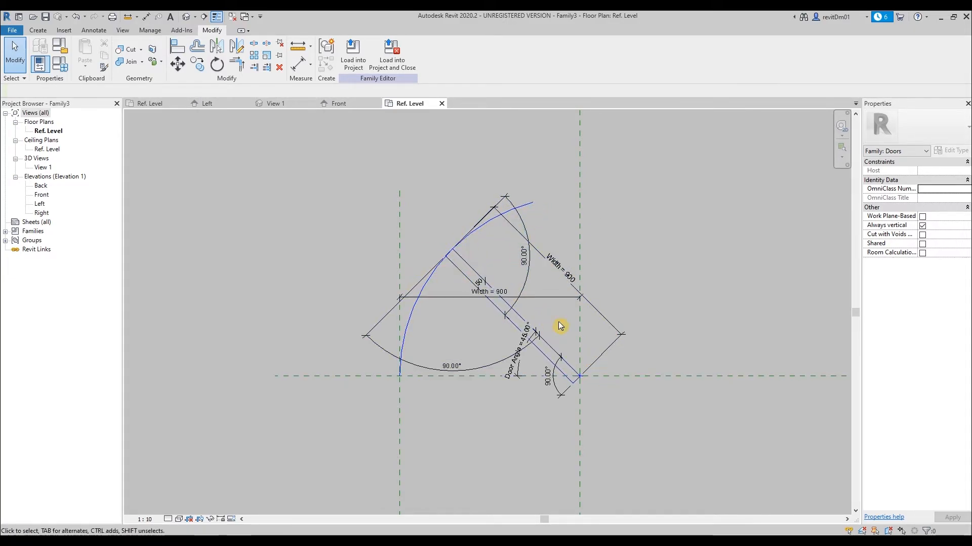
{"action": "key", "text": "ctrl+z"}
Step: Convert the swing arc's temporary angle and radius dimensions into permanent dimensions
{"action": "middle_click_drag", "start_coordinate": [684, 264], "coordinate": [729, 274]}
{"action": "middle_click_drag", "start_coordinate": [526, 239], "coordinate": [508, 234]}
{"action": "left_click", "coordinate": [508, 234]}
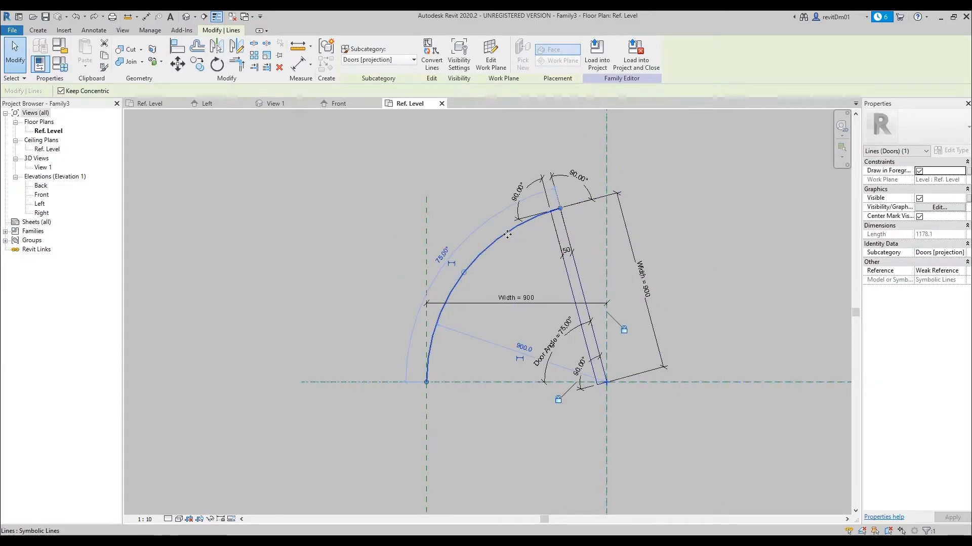
{"action": "left_click", "coordinate": [501, 241]}
{"action": "middle_click_drag", "start_coordinate": [508, 248], "coordinate": [506, 272]}
{"action": "left_click", "coordinate": [490, 265]}
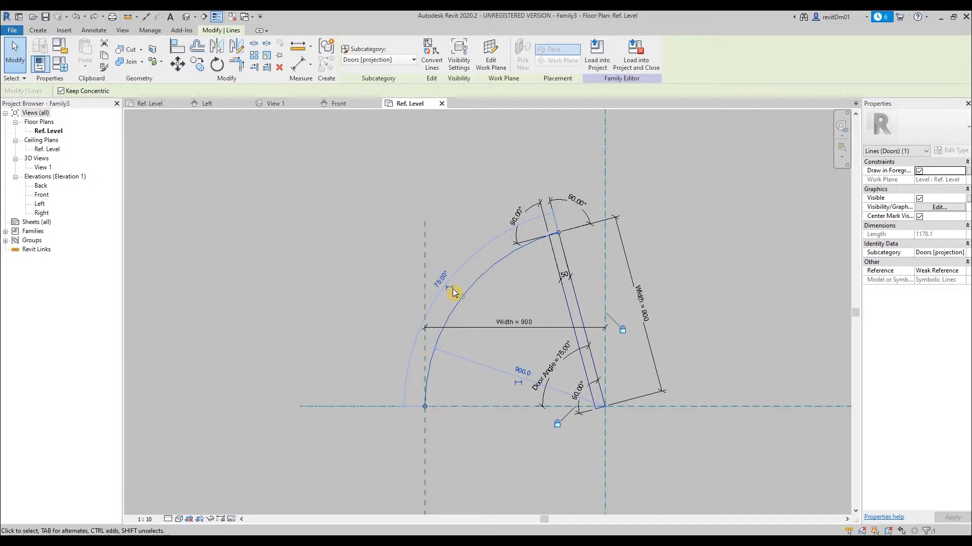
{"action": "left_click", "coordinate": [517, 384]}
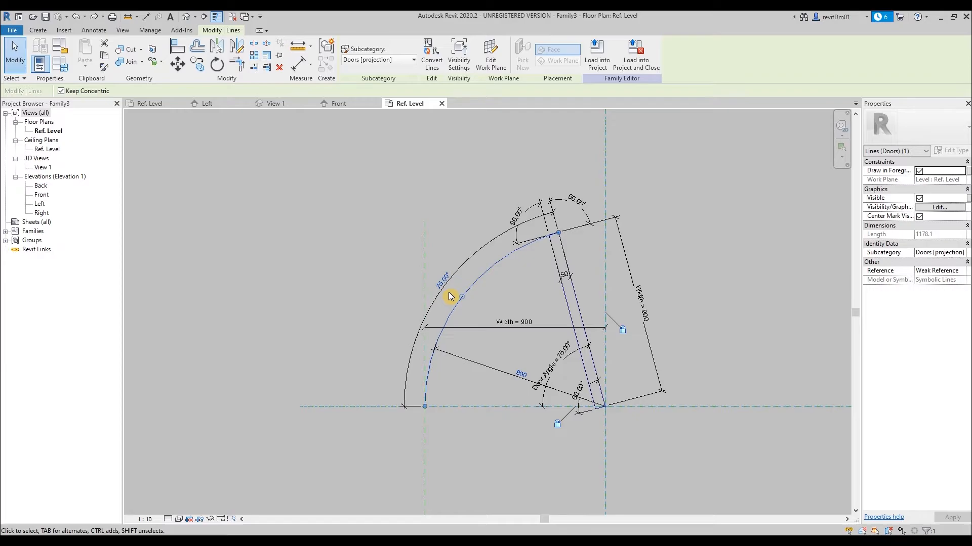
Step: Label the swing arc's angular dimension with the Door Angle parameter
{"action": "left_click", "coordinate": [440, 279]}
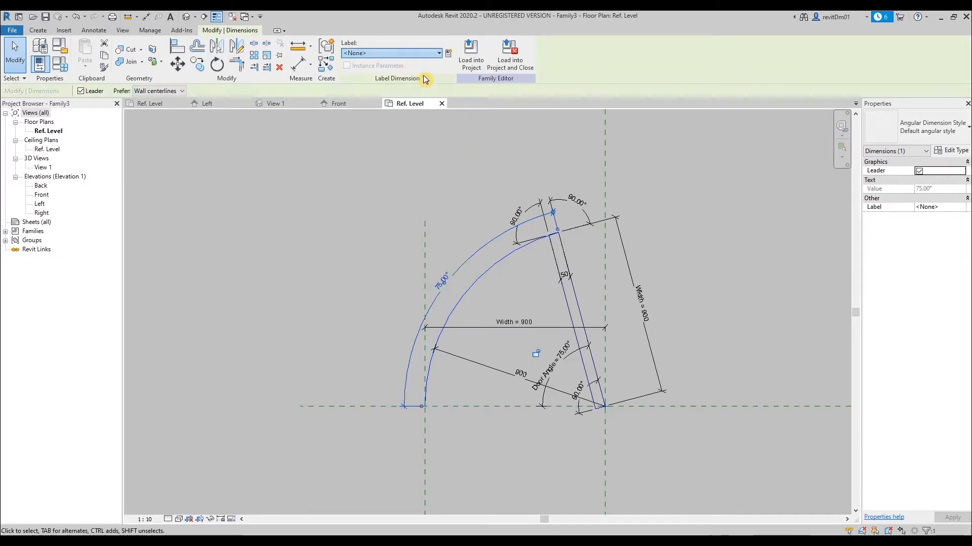
{"action": "left_click", "coordinate": [400, 53]}
{"action": "left_click", "coordinate": [380, 88]}
Step: Label the swing arc's radial dimension with the Width parameter
{"action": "left_click", "coordinate": [474, 364]}
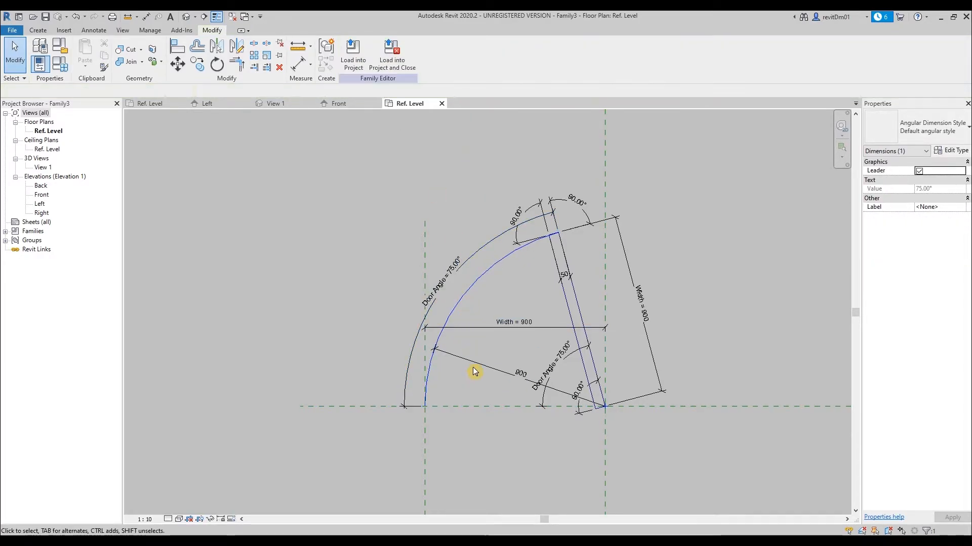
{"action": "left_click", "coordinate": [389, 53]}
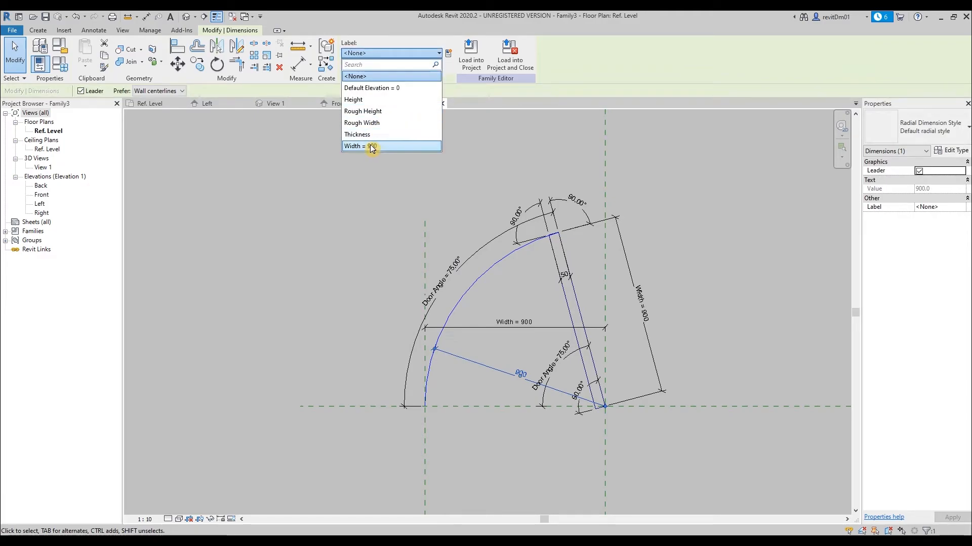
{"action": "left_click", "coordinate": [373, 146]}
{"action": "left_click", "coordinate": [293, 269]}
{"action": "mouse_move", "coordinate": [308, 257]}
{"action": "middle_mouse_down"}
{"action": "mouse_move", "coordinate": [312, 199]}
{"action": "mouse_move", "coordinate": [341, 232]}
{"action": "mouse_move", "coordinate": [564, 281]}
{"action": "middle_mouse_up"}
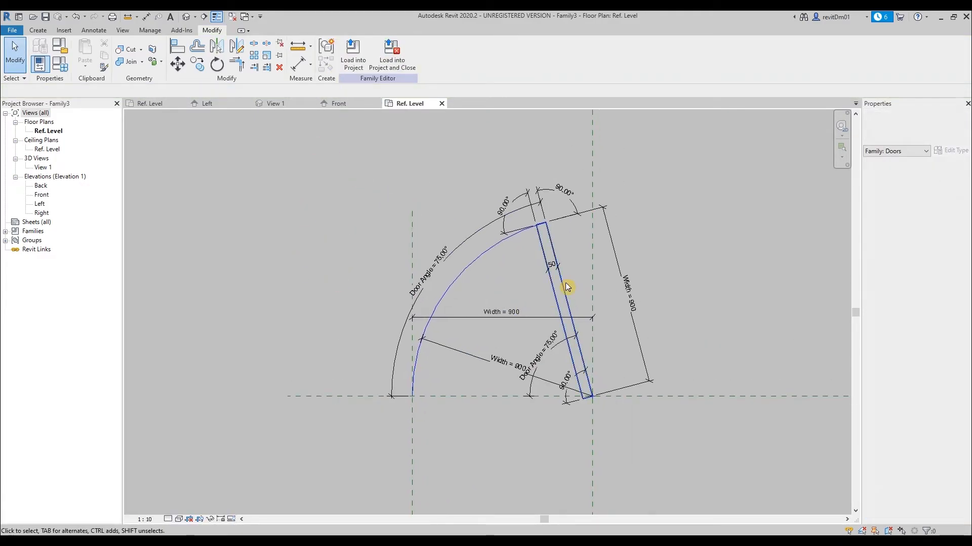
Step: Flex the Door Angle dimension to 45 and 90 degrees to test the panel and arc together
{"action": "left_click", "coordinate": [551, 341]}
{"action": "left_click", "coordinate": [541, 352]}
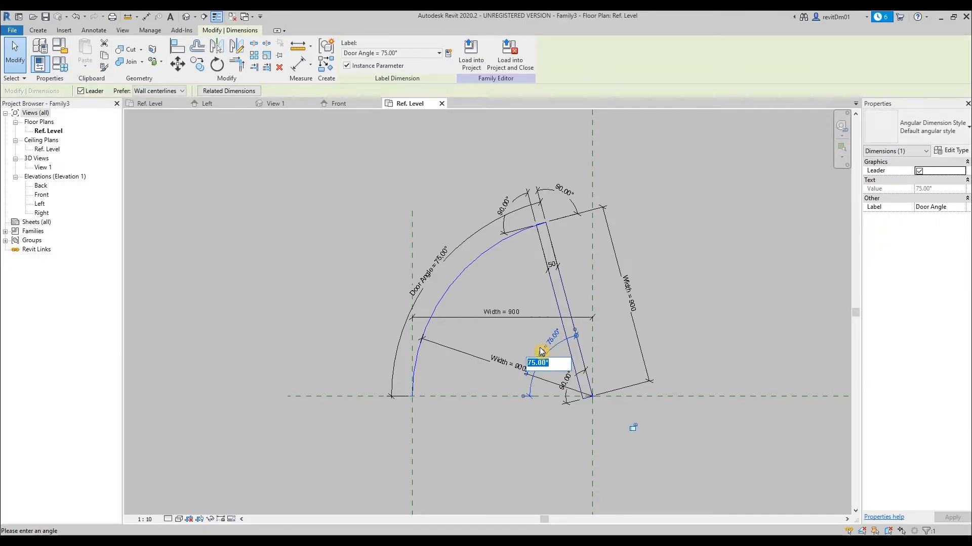
{"action": "type", "text": "45"}
{"action": "key", "text": "Return"}
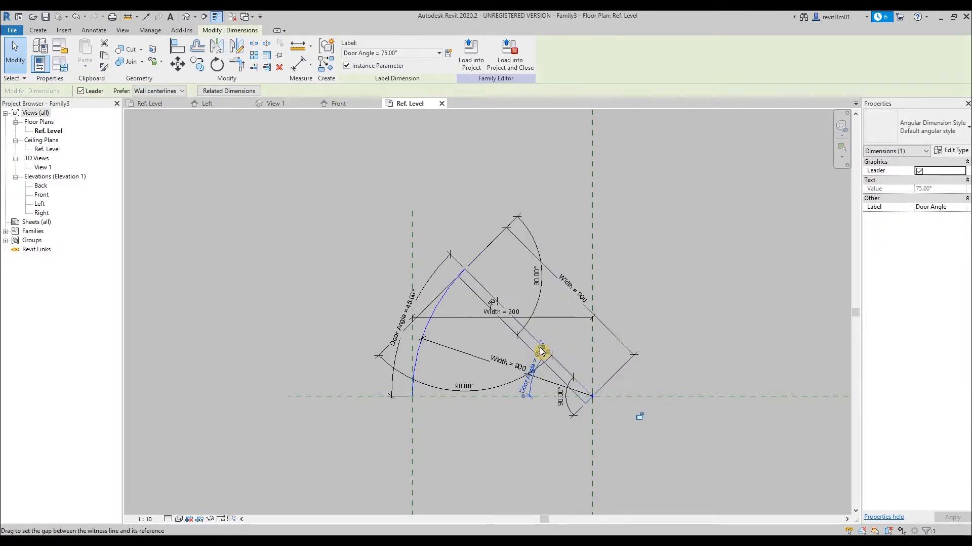
{"action": "left_click", "coordinate": [529, 391]}
{"action": "type", "text": "90"}
{"action": "key", "text": "Return"}
Step: Flex the Door Angle dimension to 110 and 160 degrees to test wide openings
{"action": "left_click", "coordinate": [549, 343]}
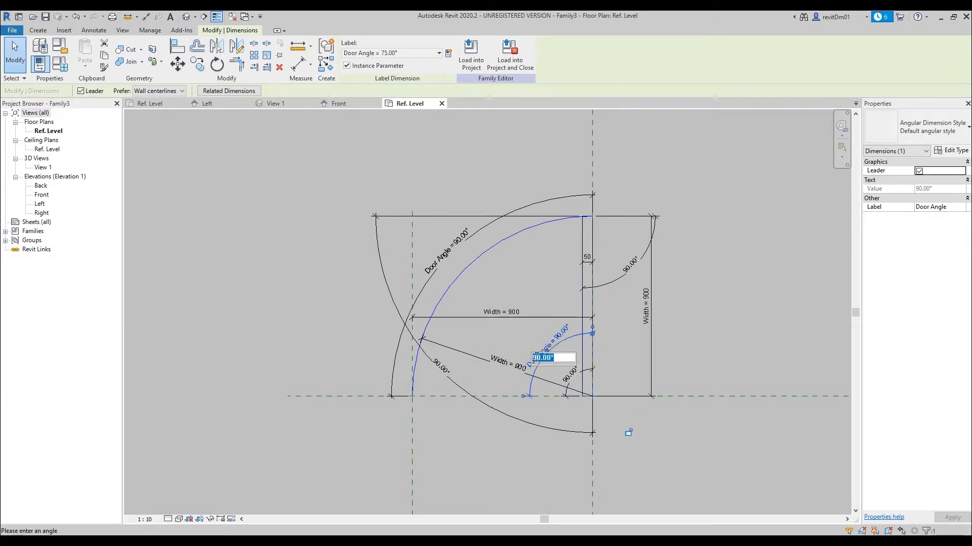
{"action": "type", "text": "10"}
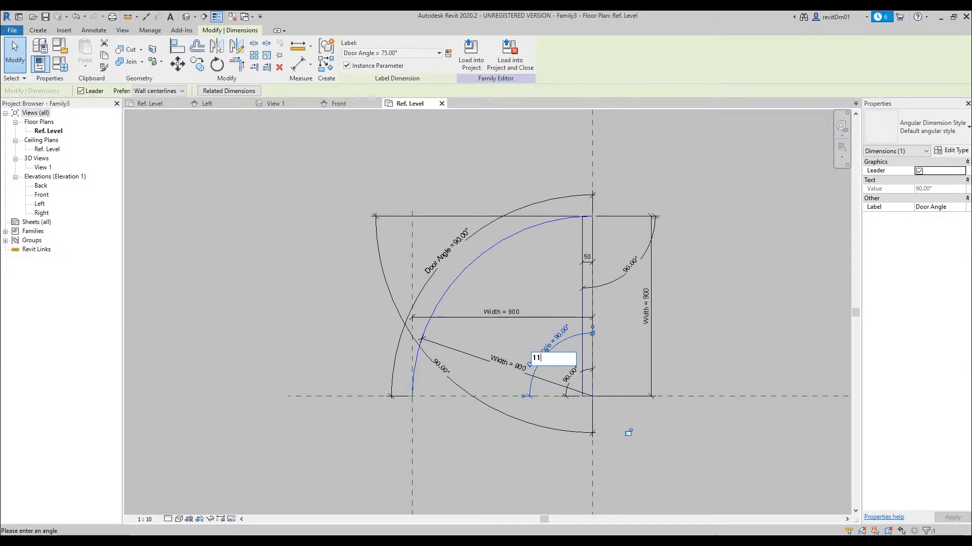
{"action": "key", "text": "Return"}
{"action": "left_click", "coordinate": [538, 354]}
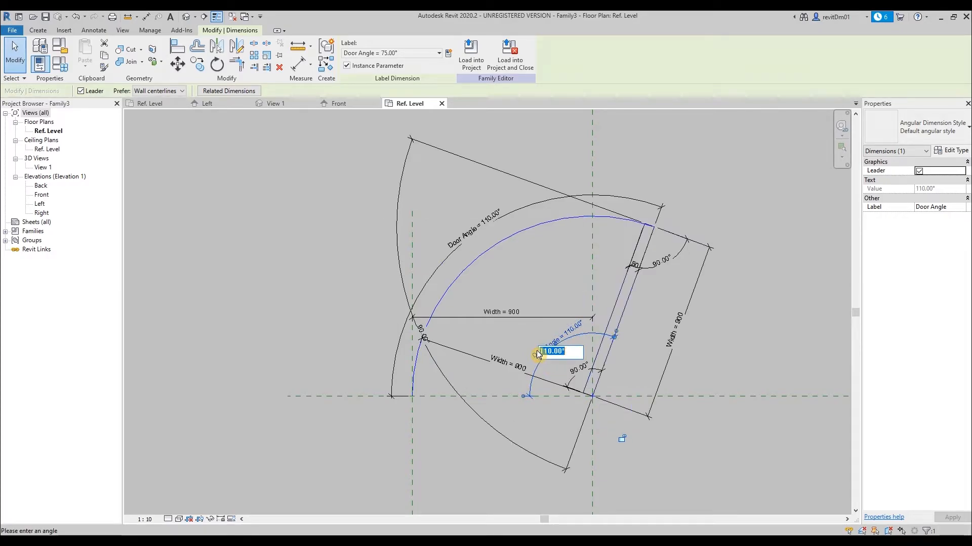
{"action": "type", "text": "160"}
{"action": "key", "text": "Return"}
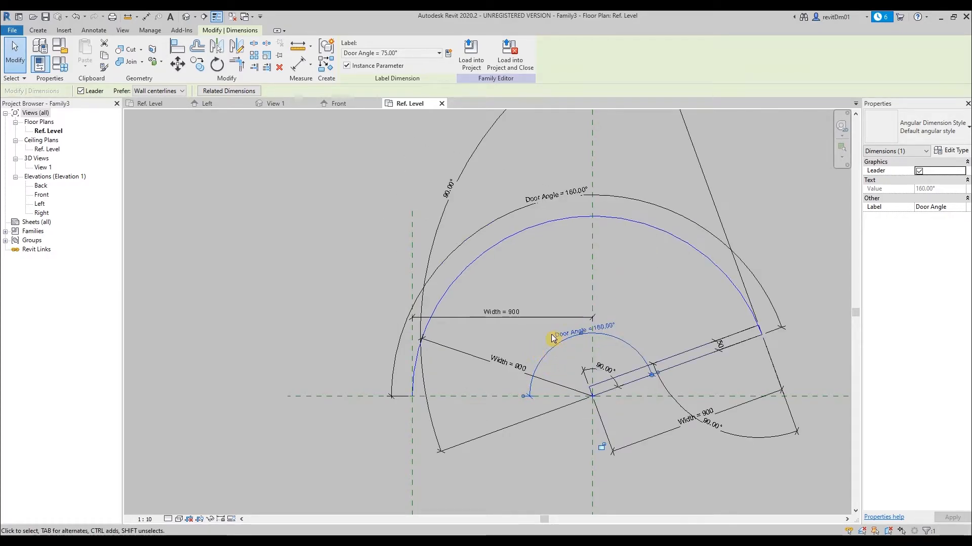
Step: Set the Door Angle dimension to 90 degrees and finally to 45 degrees
{"action": "left_click", "coordinate": [609, 327]}
{"action": "type", "text": "90"}
{"action": "key", "text": "Return"}
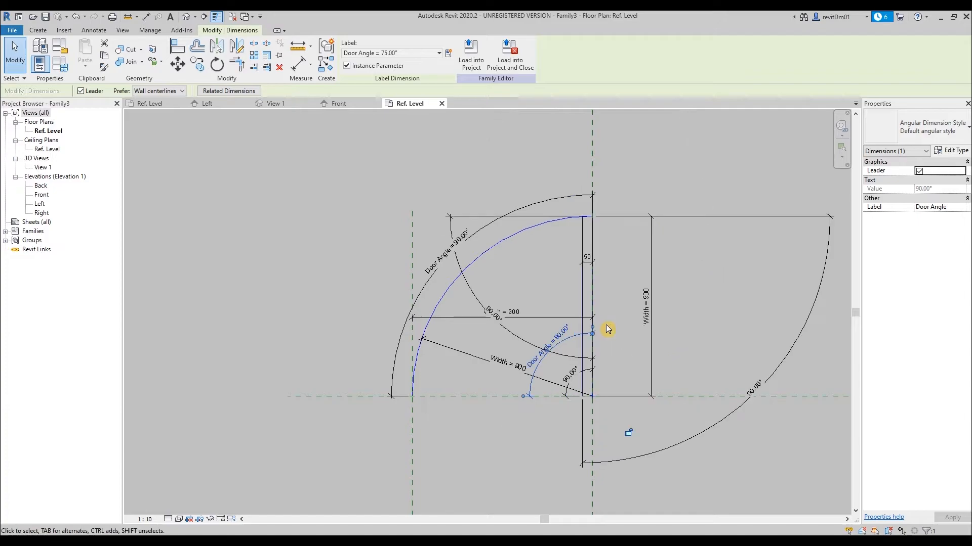
{"action": "left_click", "coordinate": [560, 335]}
{"action": "type", "text": "45"}
{"action": "key", "text": "Return"}
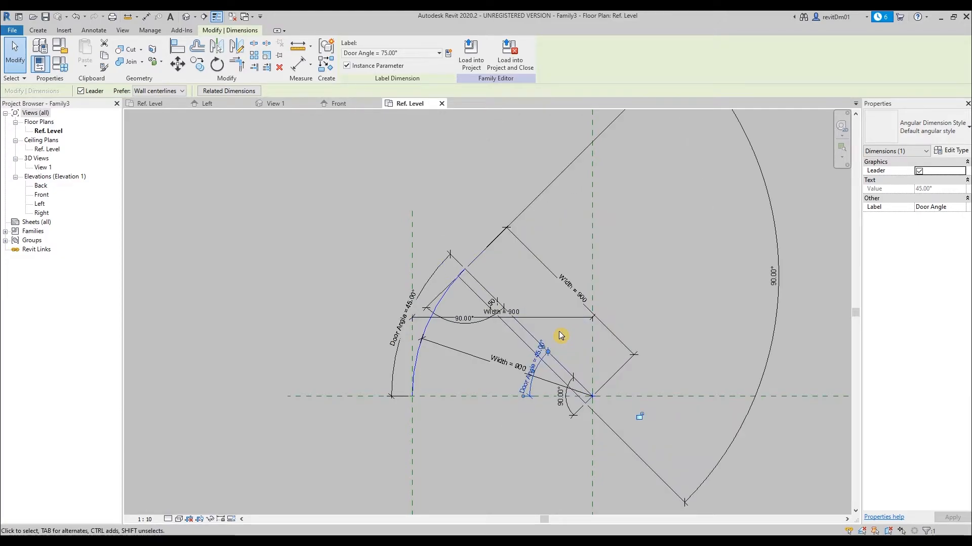
{"action": "left_click", "coordinate": [624, 319]}
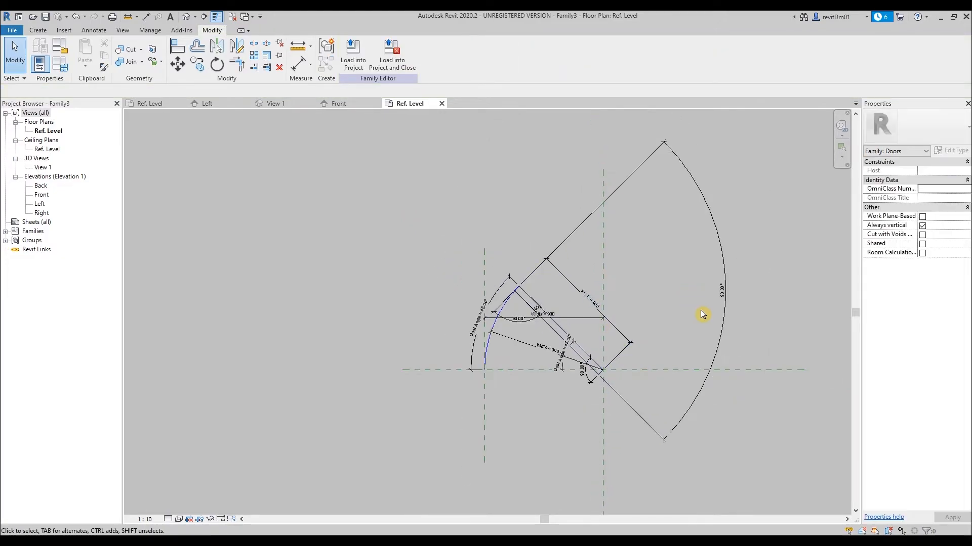
{"action": "left_click", "coordinate": [722, 330]}
{"action": "left_click_drag", "start_coordinate": [482, 287], "coordinate": [477, 289]}
{"action": "scroll", "coordinate": [530, 354], "scroll_direction": "up", "scroll_amount": 2}
{"action": "mouse_move", "coordinate": [529, 318]}
{"action": "middle_mouse_down"}
{"action": "mouse_move", "coordinate": [529, 354]}
{"action": "mouse_move", "coordinate": [545, 323]}
{"action": "middle_mouse_up"}
{"action": "left_click", "coordinate": [497, 340]}
{"action": "left_click", "coordinate": [474, 338]}
{"action": "left_click", "coordinate": [497, 349]}
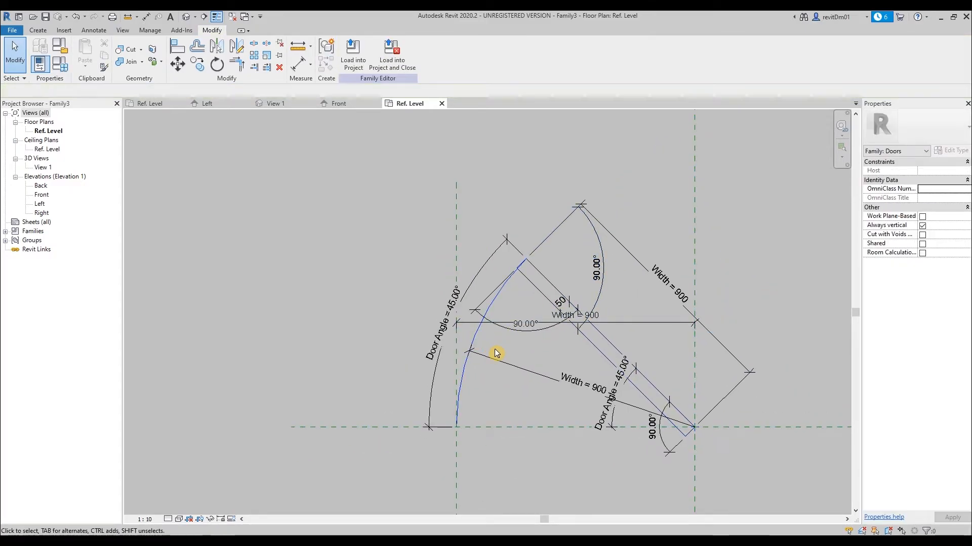
{"action": "scroll", "coordinate": [478, 338], "scroll_direction": "up", "scroll_amount": 1}
{"action": "scroll", "coordinate": [501, 334], "scroll_direction": "down", "scroll_amount": 1}
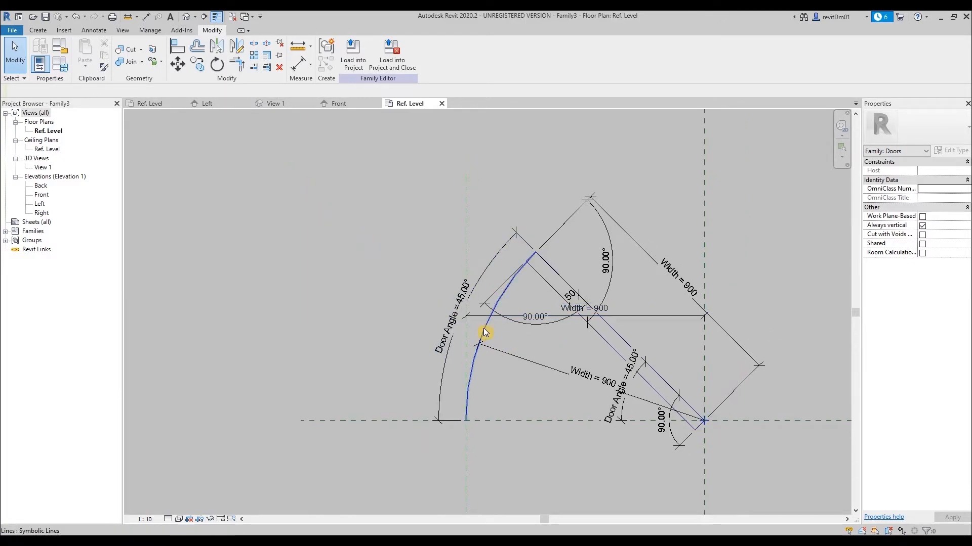
Step: Check which line subcategories are available for the symbolic swing arc
{"action": "left_click", "coordinate": [484, 333]}
{"action": "left_click", "coordinate": [385, 60]}
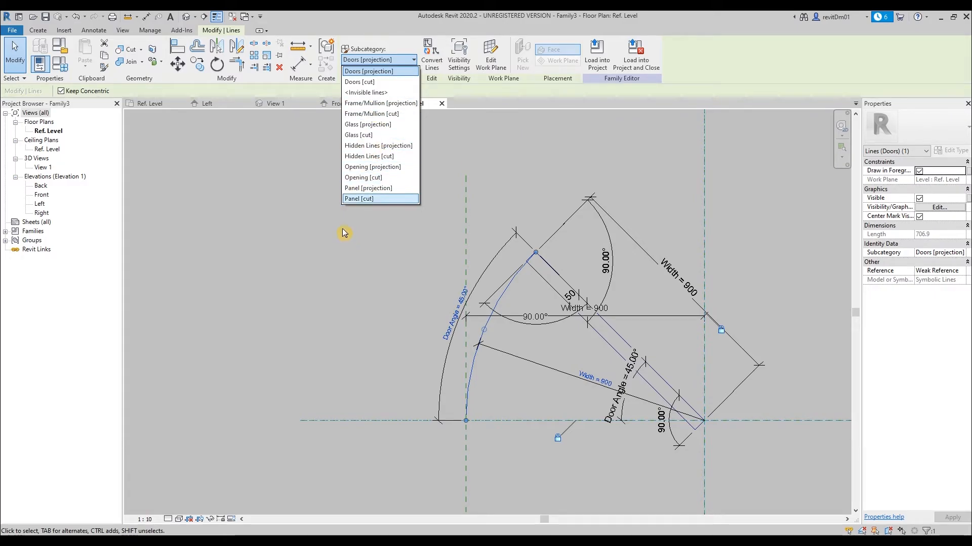
{"action": "left_click", "coordinate": [285, 230]}
{"action": "left_click", "coordinate": [284, 231]}
Step: Create a new Doors subcategory named Plan Swing in the family's object styles
{"action": "left_click", "coordinate": [150, 30]}
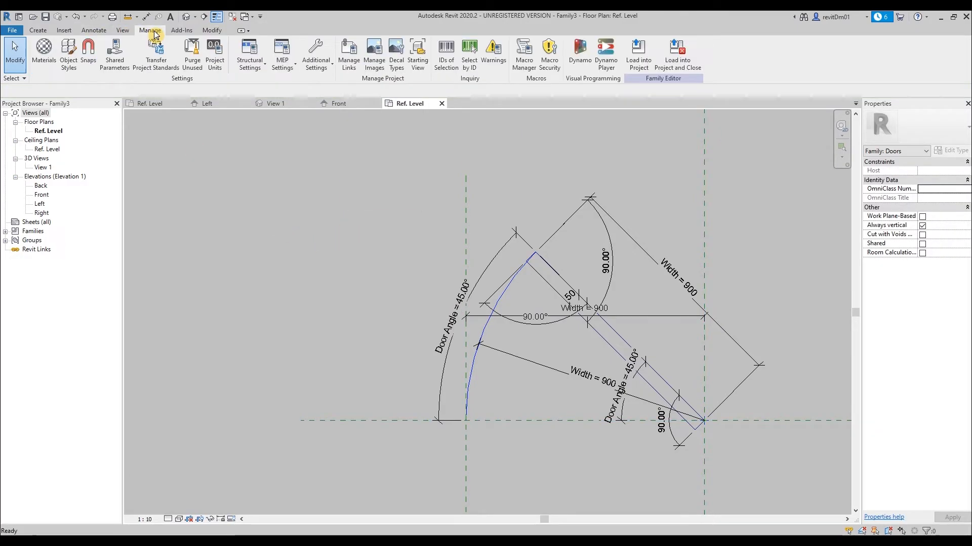
{"action": "left_click", "coordinate": [71, 60]}
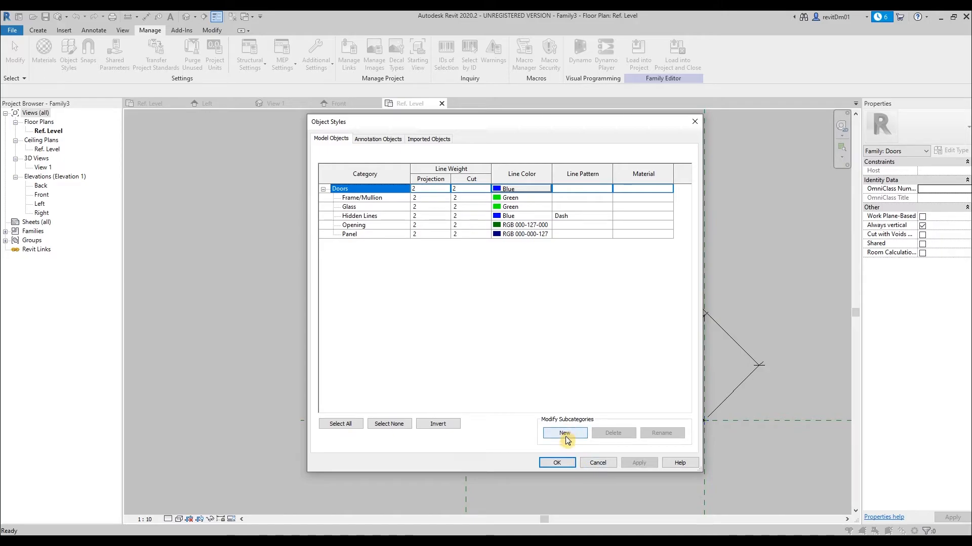
{"action": "left_click", "coordinate": [563, 433]}
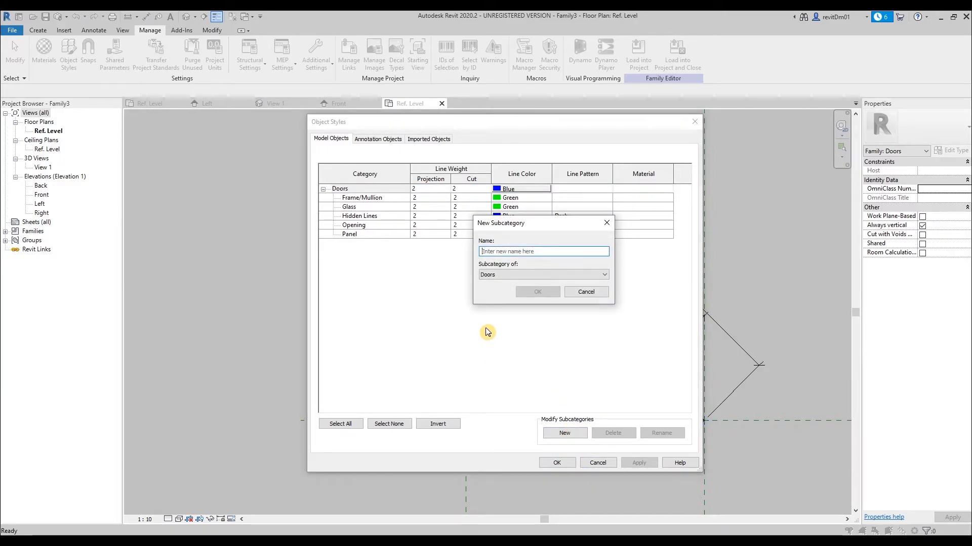
{"action": "type", "text": "Plan Sw"}
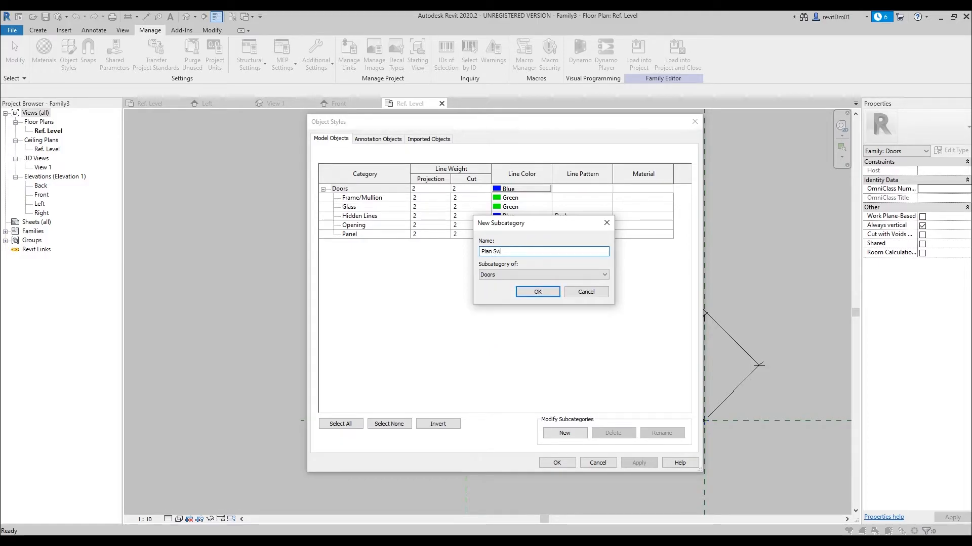
{"action": "key", "text": "Return"}
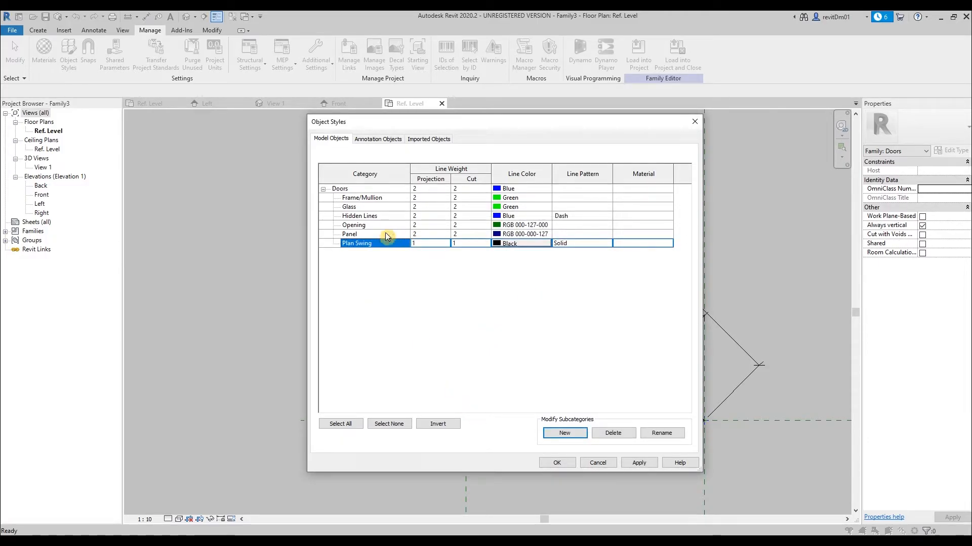
{"action": "left_click", "coordinate": [556, 463]}
Step: Assign the symbolic swing arc to the Plan Swing [projection] subcategory
{"action": "left_click", "coordinate": [474, 372]}
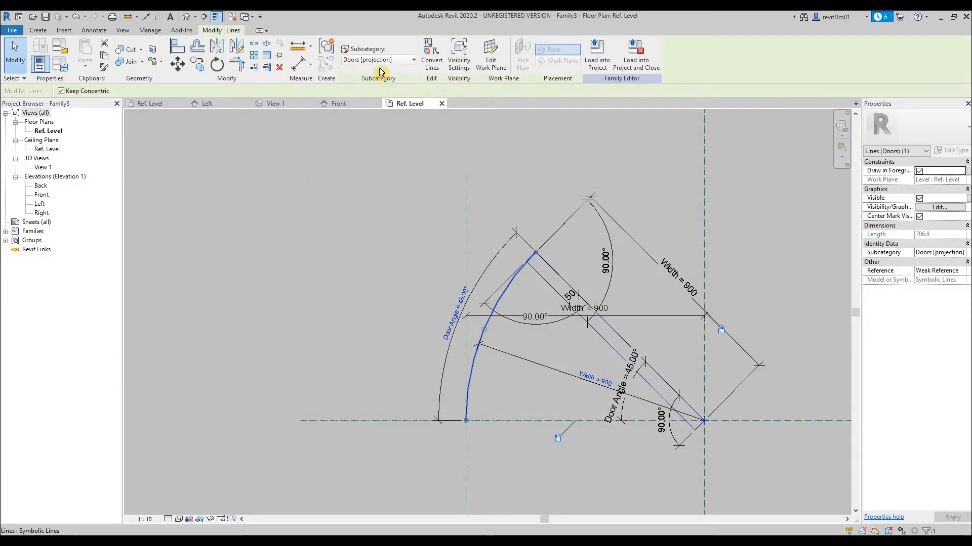
{"action": "left_click", "coordinate": [378, 59]}
{"action": "left_click", "coordinate": [383, 220]}
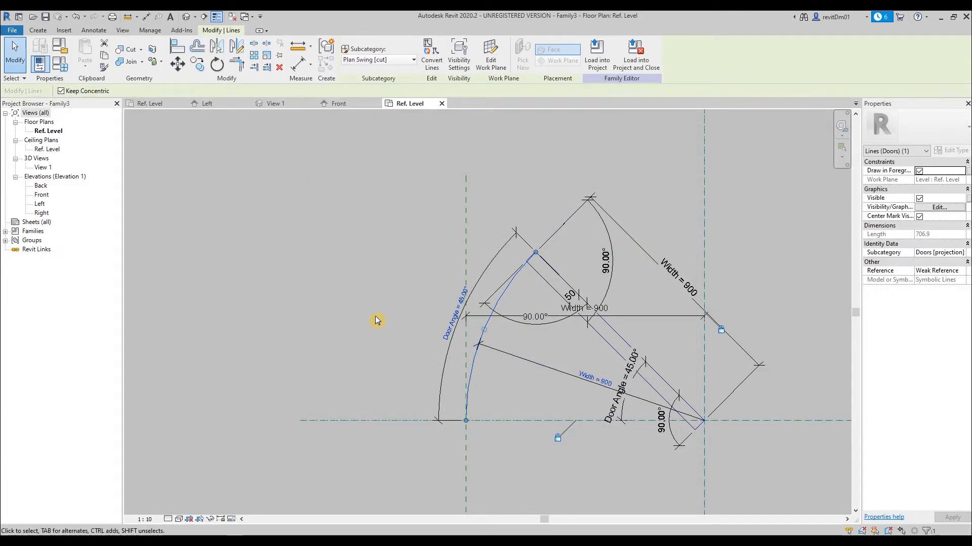
{"action": "left_click", "coordinate": [380, 60]}
{"action": "left_click", "coordinate": [400, 211]}
{"action": "left_click", "coordinate": [375, 364]}
{"action": "middle_click_drag", "start_coordinate": [469, 364], "coordinate": [383, 288]}
{"action": "scroll", "coordinate": [459, 358], "scroll_direction": "down", "scroll_amount": 3}
{"action": "scroll", "coordinate": [445, 335], "scroll_direction": "up", "scroll_amount": 2}
{"action": "middle_click_drag", "start_coordinate": [445, 335], "coordinate": [464, 348]}
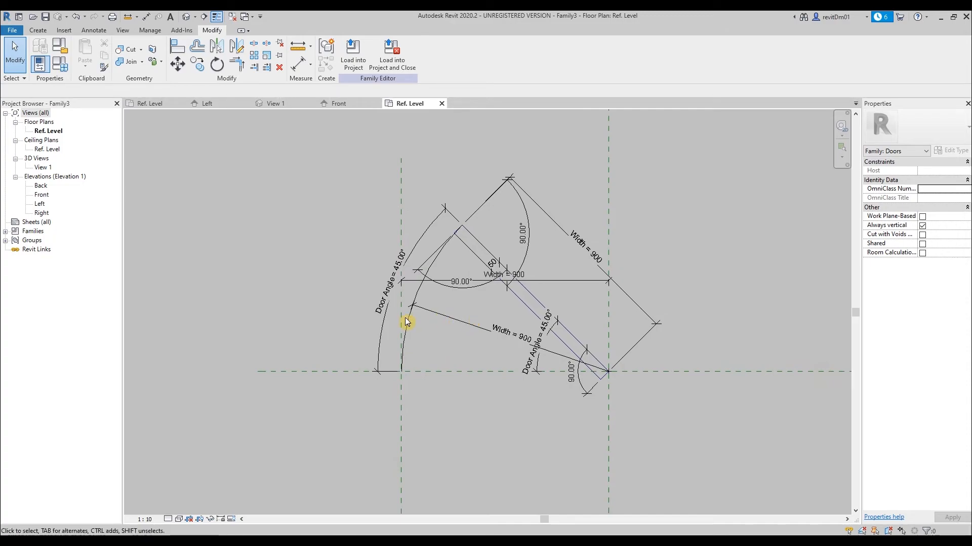
{"action": "left_click", "coordinate": [406, 330]}
{"action": "key", "text": "Escape"}
Step: Set the Door Angle dimension near the hinge to 60 degrees
{"action": "left_click", "coordinate": [526, 364]}
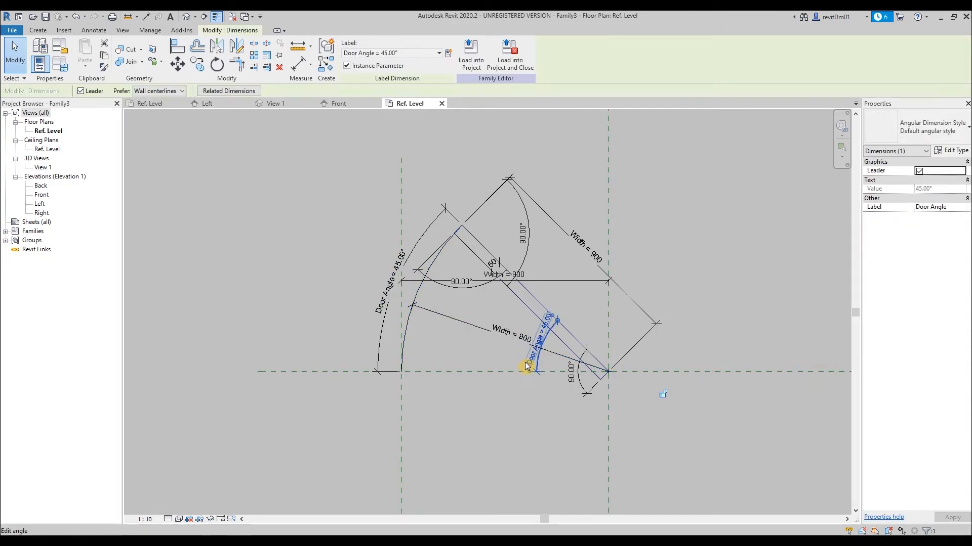
{"action": "left_click", "coordinate": [526, 365]}
{"action": "type", "text": "60"}
{"action": "key", "text": "Return"}
{"action": "left_click", "coordinate": [630, 293]}
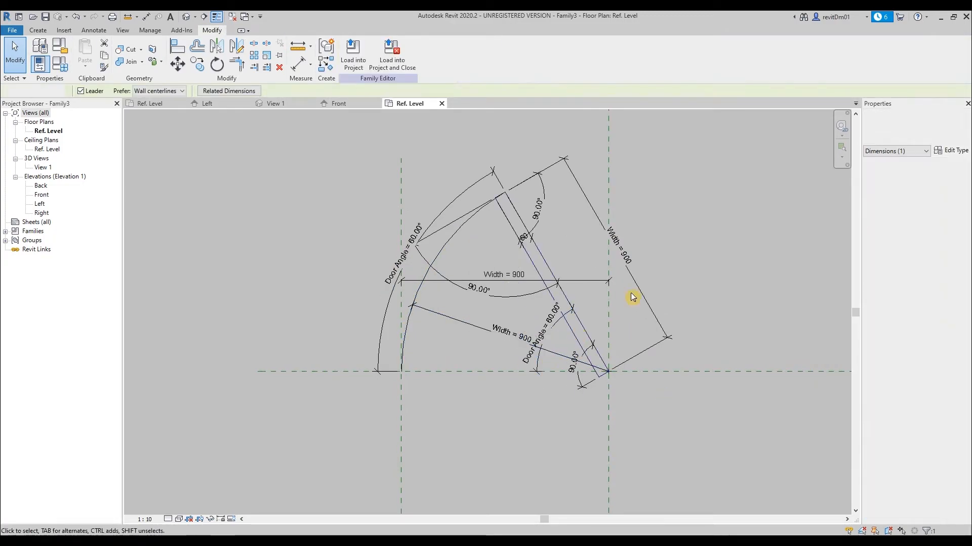
{"action": "scroll", "coordinate": [711, 247], "scroll_direction": "up", "scroll_amount": 1}
{"action": "scroll", "coordinate": [712, 250], "scroll_direction": "down", "scroll_amount": 2}
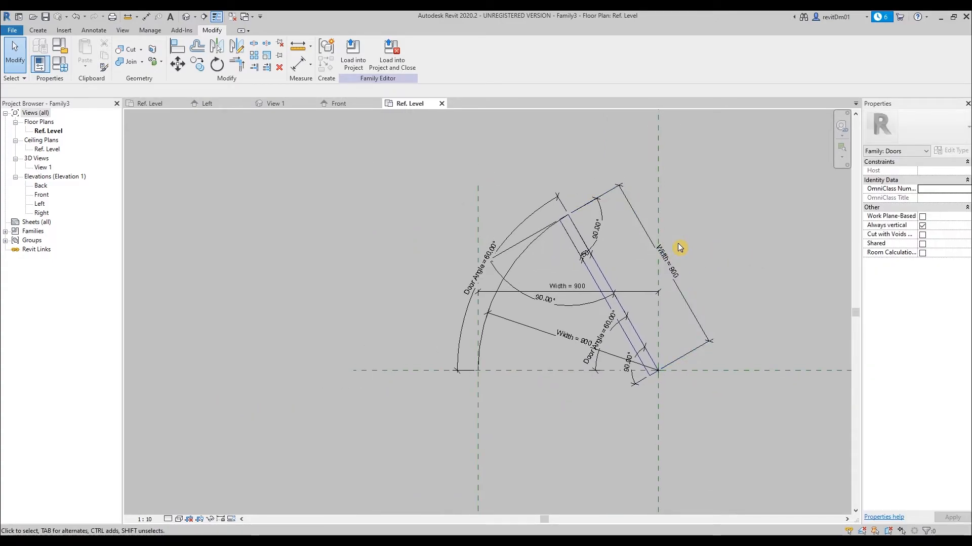
{"action": "middle_click_drag", "start_coordinate": [711, 256], "coordinate": [703, 257]}
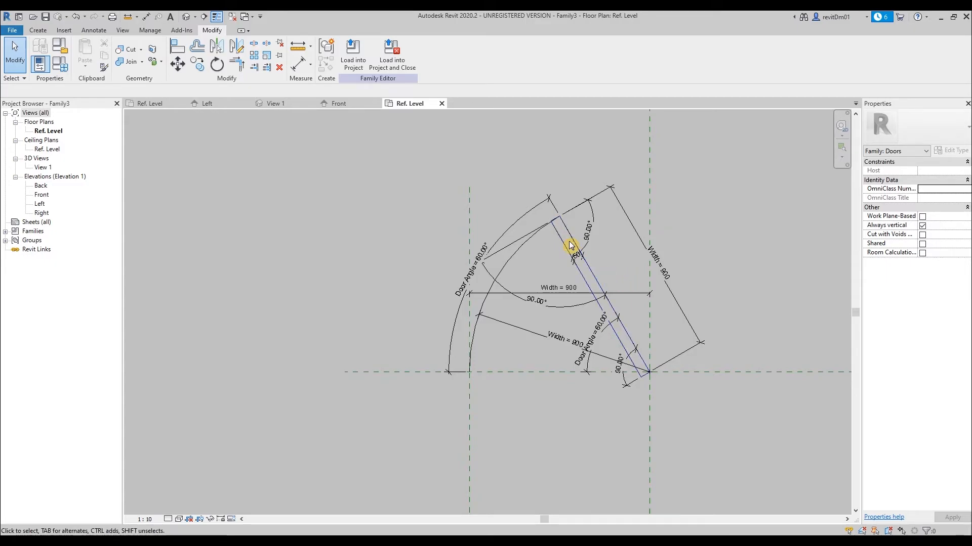
Step: Load the swing family into Sample DOor - Copy.rfa and place one instance on the exterior side, beside the door opening
{"action": "key", "text": "c"}
{"action": "key", "text": "h"}
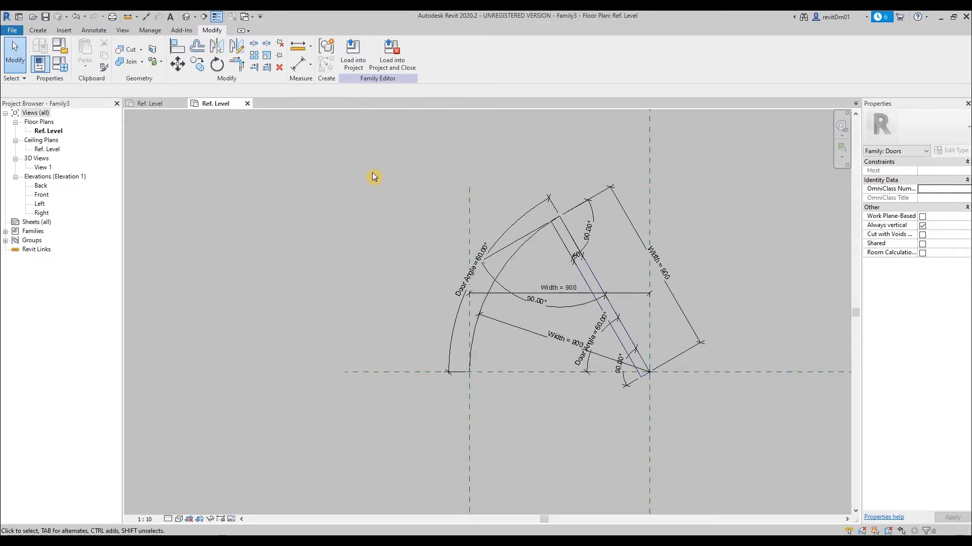
{"action": "left_click", "coordinate": [353, 56]}
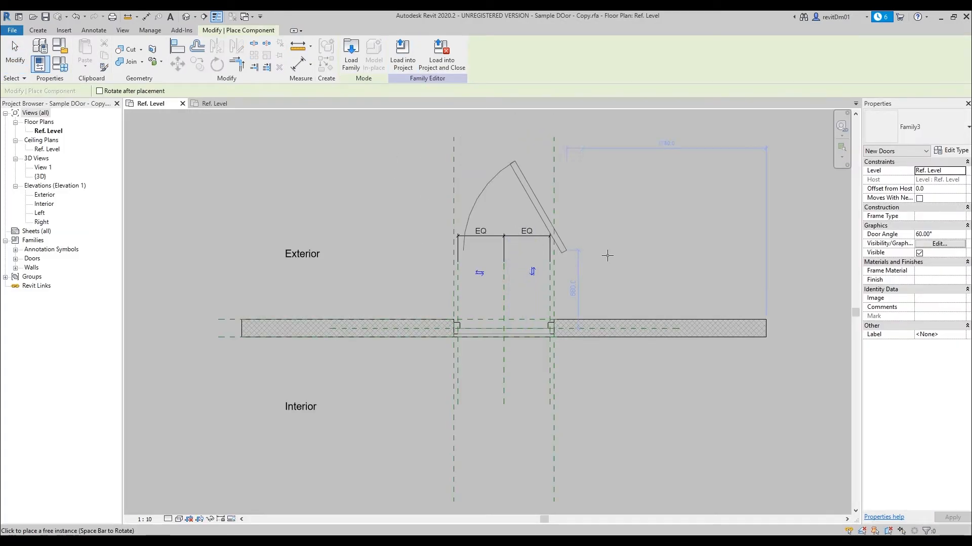
{"action": "left_click", "coordinate": [673, 265]}
{"action": "key", "text": "Escape"}
{"action": "key", "text": "Escape"}
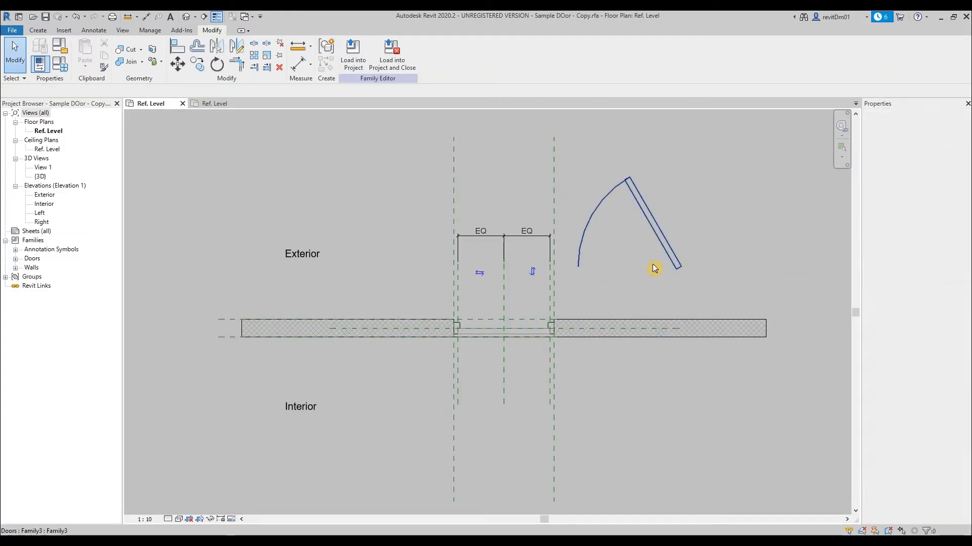
{"action": "middle_click_drag", "start_coordinate": [654, 265], "coordinate": [579, 282]}
{"action": "left_click", "coordinate": [591, 242]}
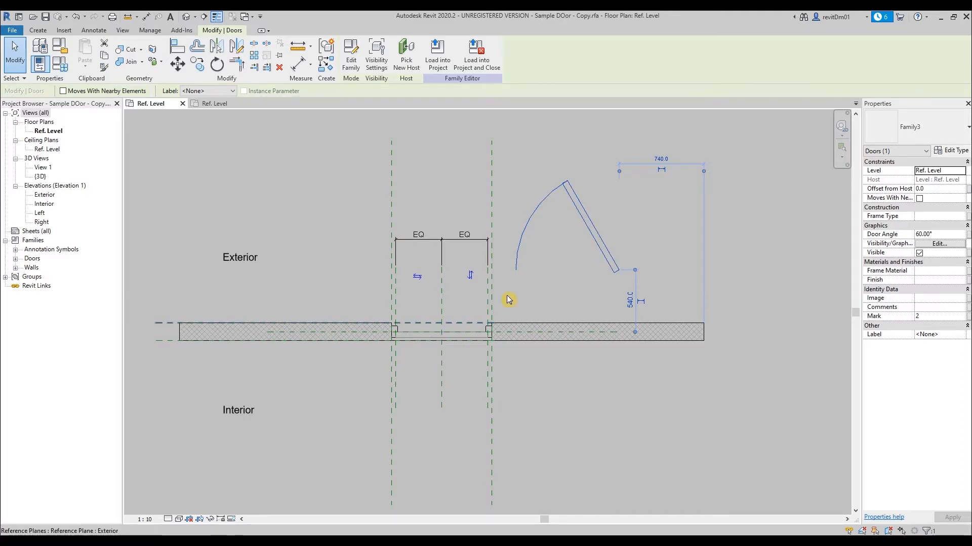
{"action": "left_click", "coordinate": [567, 296]}
{"action": "middle_click_drag", "start_coordinate": [560, 280], "coordinate": [571, 280]}
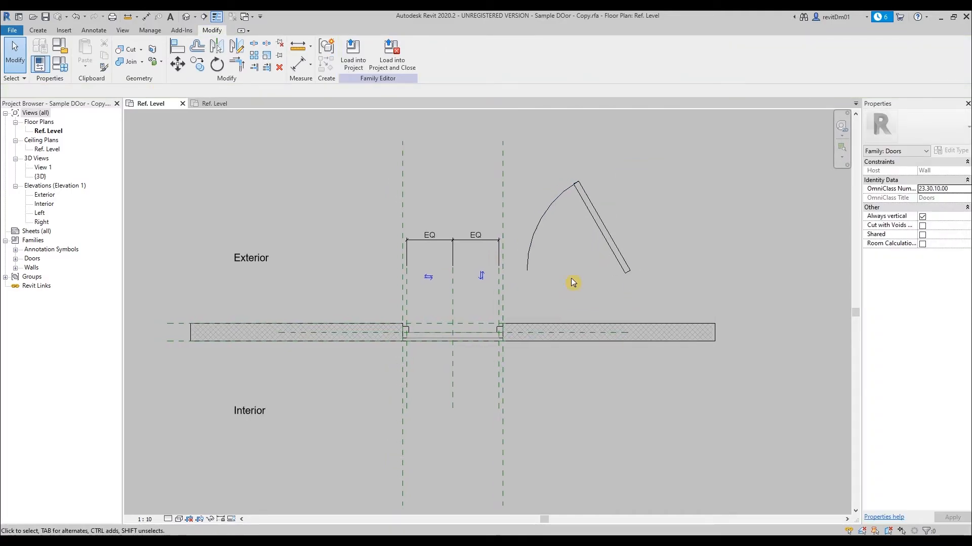
{"action": "left_click", "coordinate": [581, 196]}
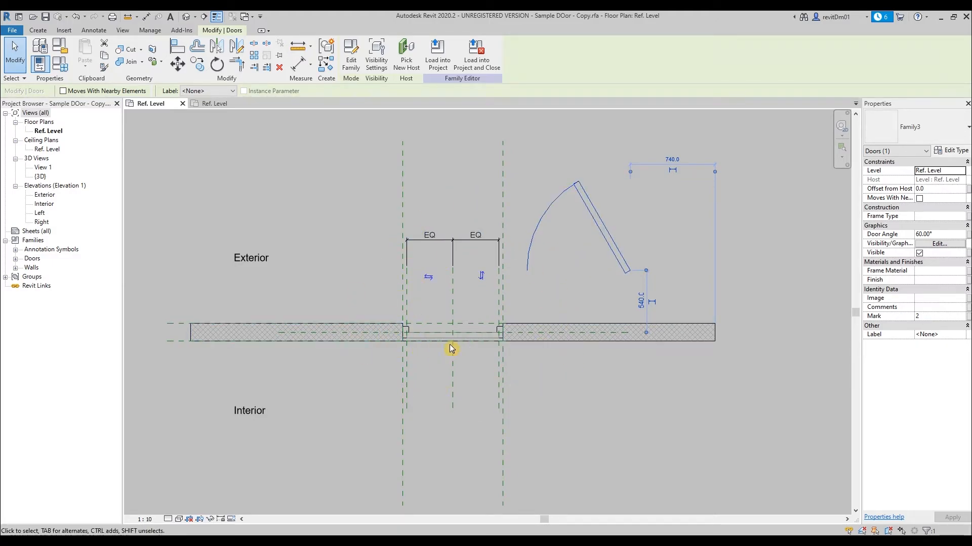
{"action": "middle_click_drag", "start_coordinate": [556, 397], "coordinate": [538, 386]}
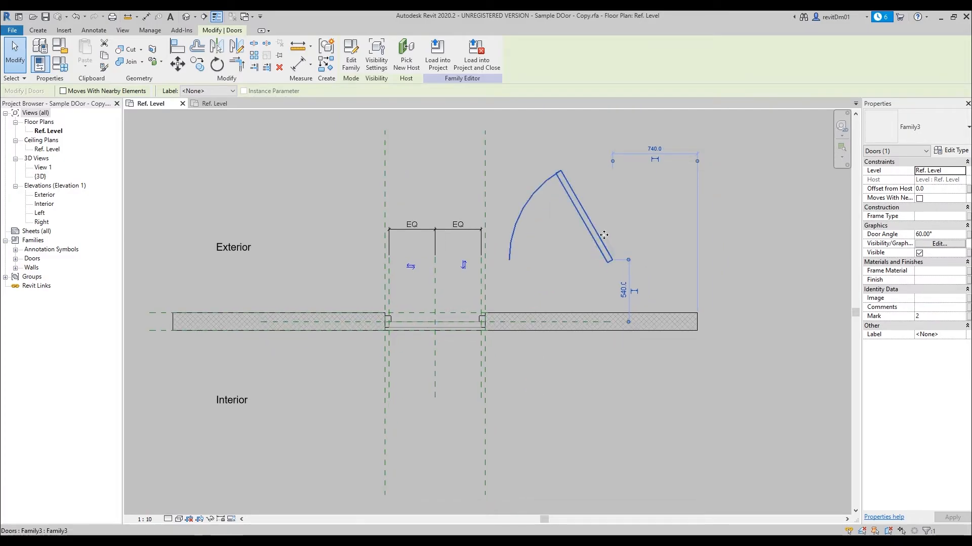
{"action": "key", "text": "Escape"}
Step: Associate the nested door's Thickness type parameter with the host family's Thickness parameter
{"action": "left_click", "coordinate": [586, 221]}
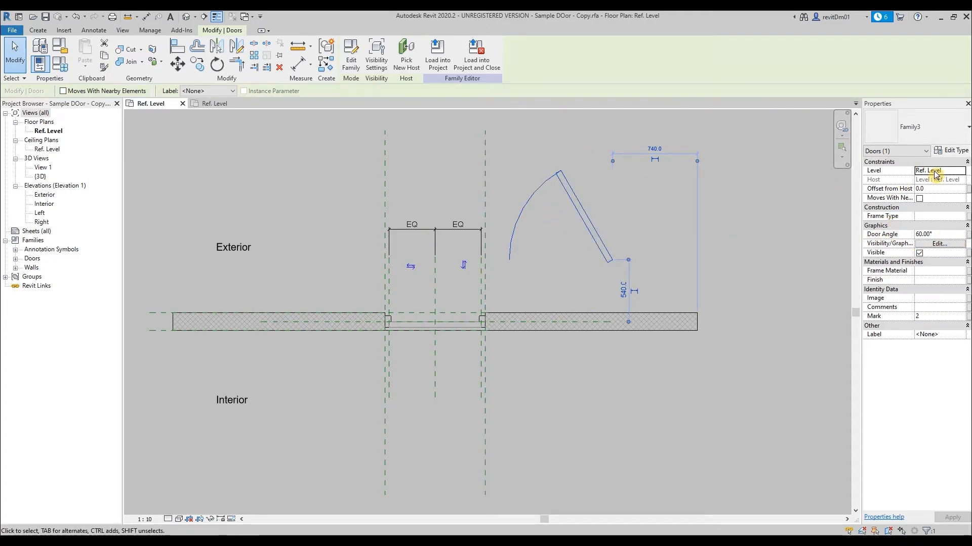
{"action": "left_click", "coordinate": [958, 152]}
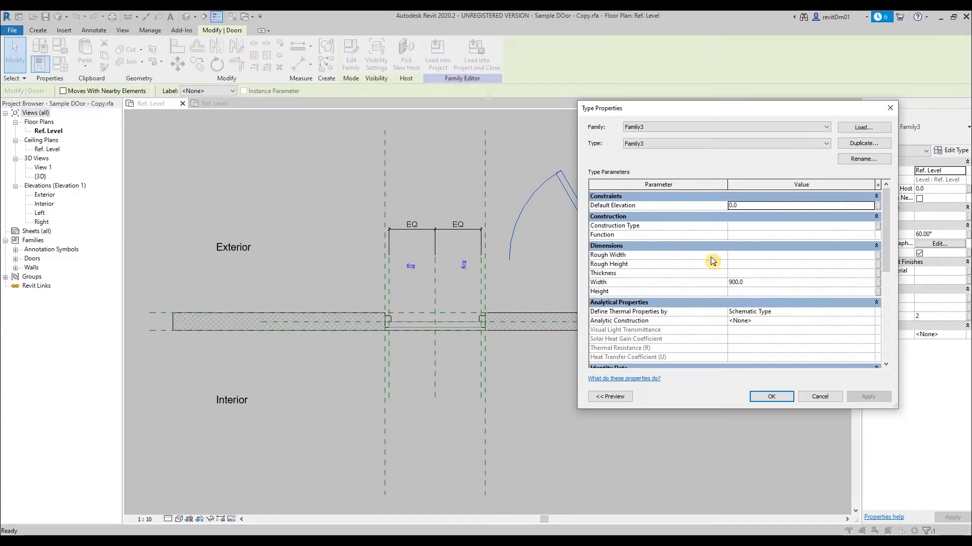
{"action": "left_click", "coordinate": [877, 274]}
{"action": "left_click", "coordinate": [509, 299]}
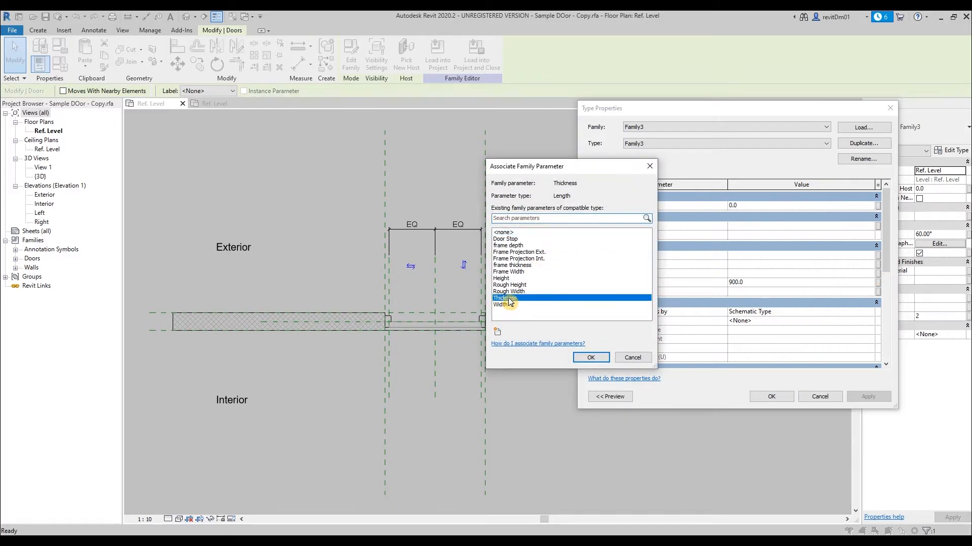
{"action": "left_click", "coordinate": [591, 358]}
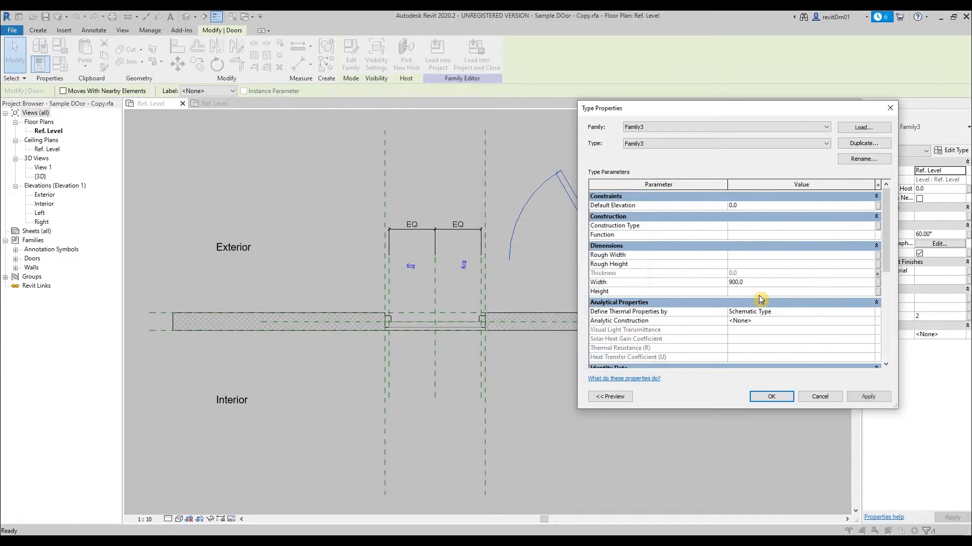
Step: Associate the nested door's Width and Height type parameters with the host family's Width and Height parameters
{"action": "left_click", "coordinate": [877, 285]}
{"action": "left_click", "coordinate": [504, 305]}
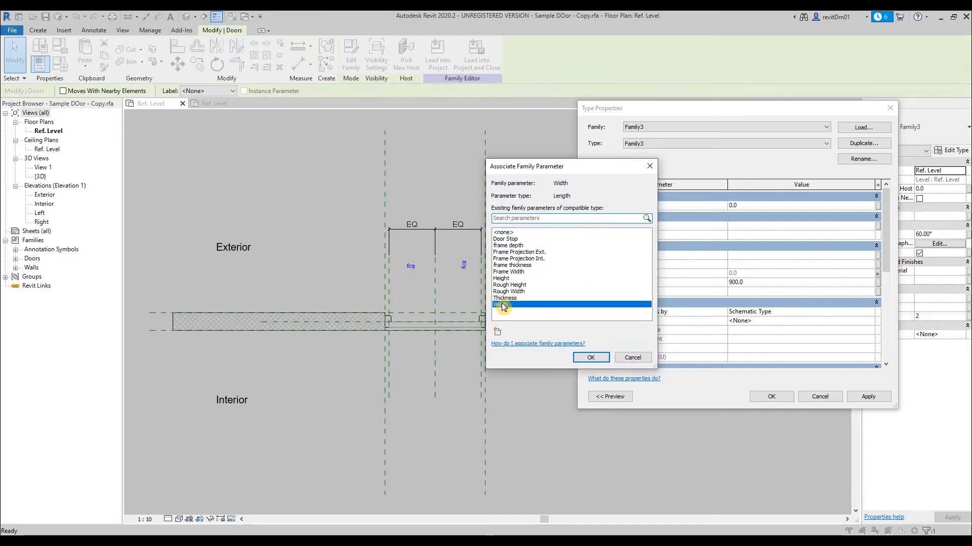
{"action": "left_click", "coordinate": [591, 358]}
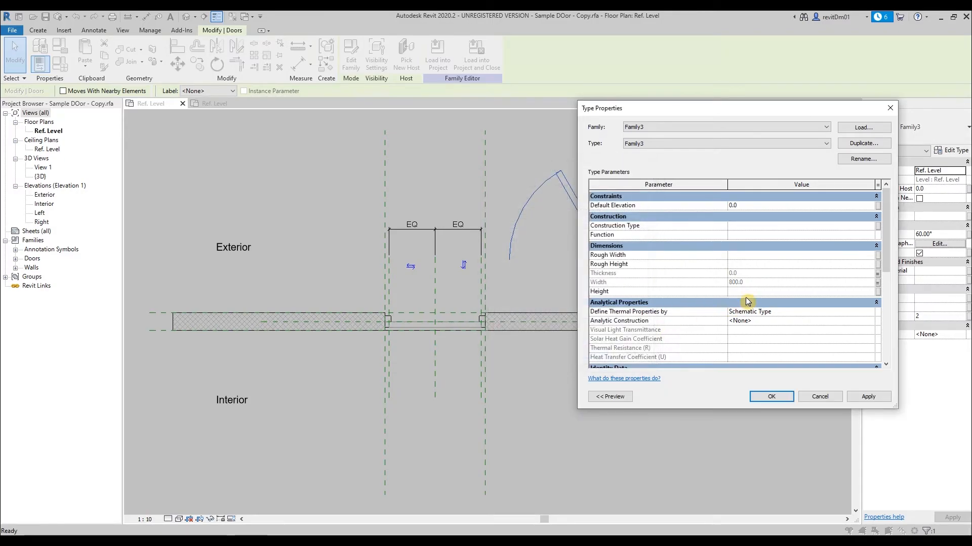
{"action": "left_click", "coordinate": [877, 293]}
{"action": "left_click", "coordinate": [502, 279]}
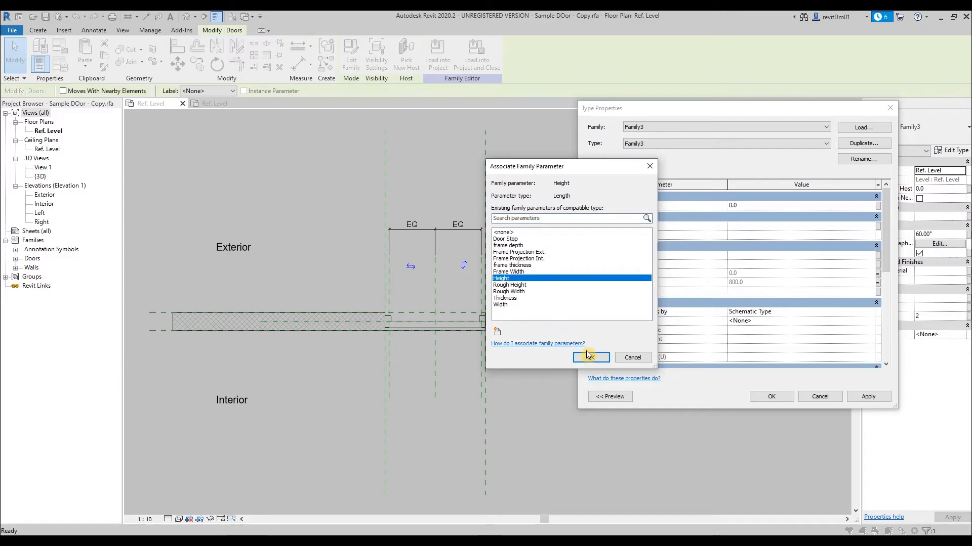
{"action": "left_click", "coordinate": [590, 357]}
{"action": "left_click", "coordinate": [771, 396]}
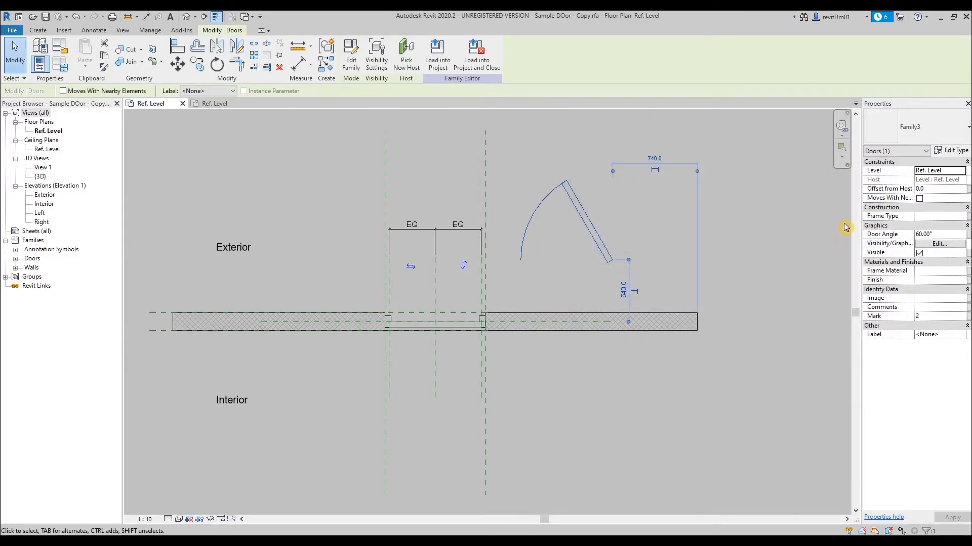
Step: Choose the host family's Door Angle as the parameter to associate with the nested door's Door Angle instance parameter
{"action": "left_click", "coordinate": [964, 235]}
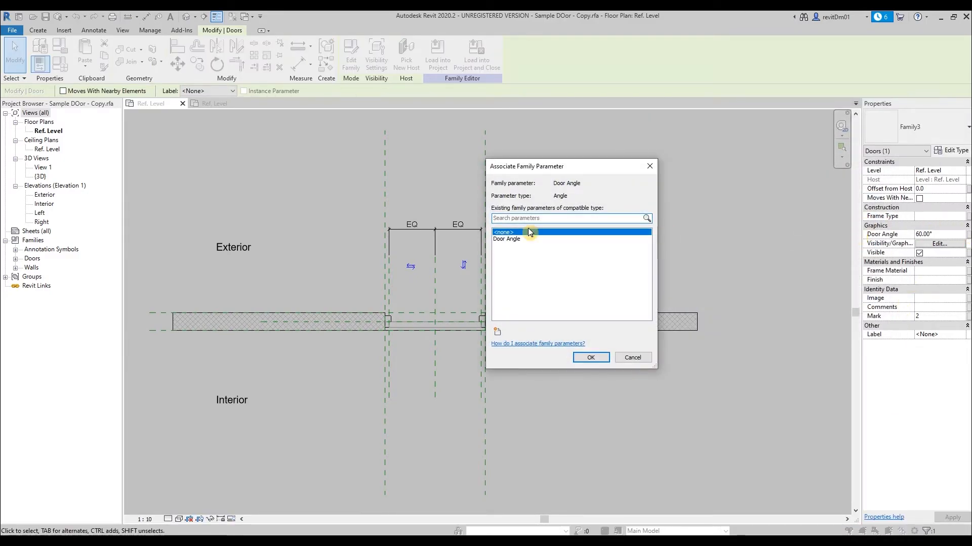
{"action": "left_click", "coordinate": [512, 239]}
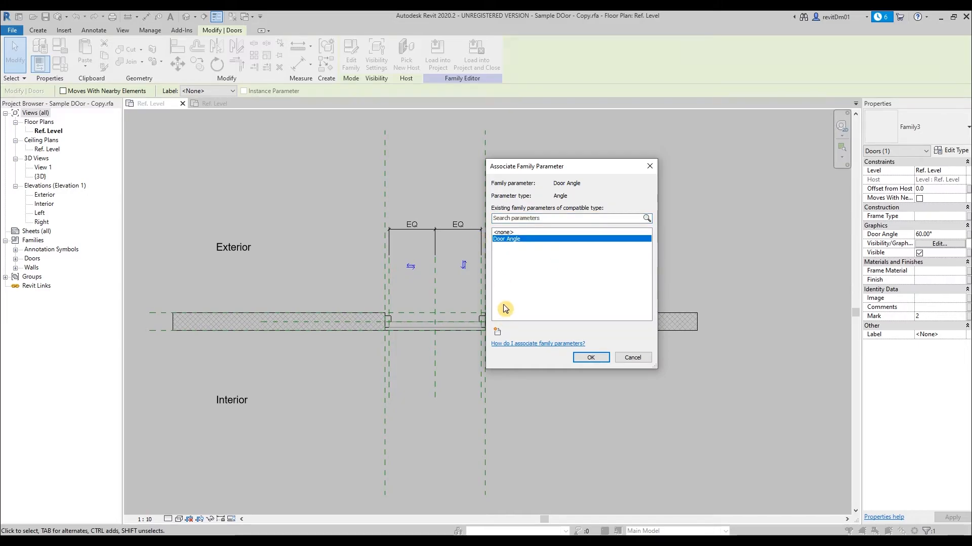
{"action": "left_click", "coordinate": [498, 334]}
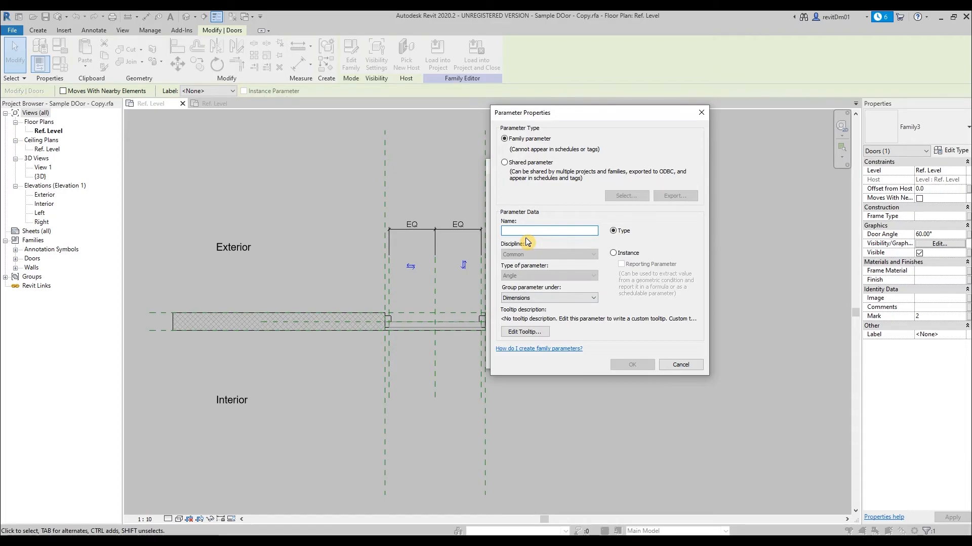
{"action": "type", "text": "Door Angle"}
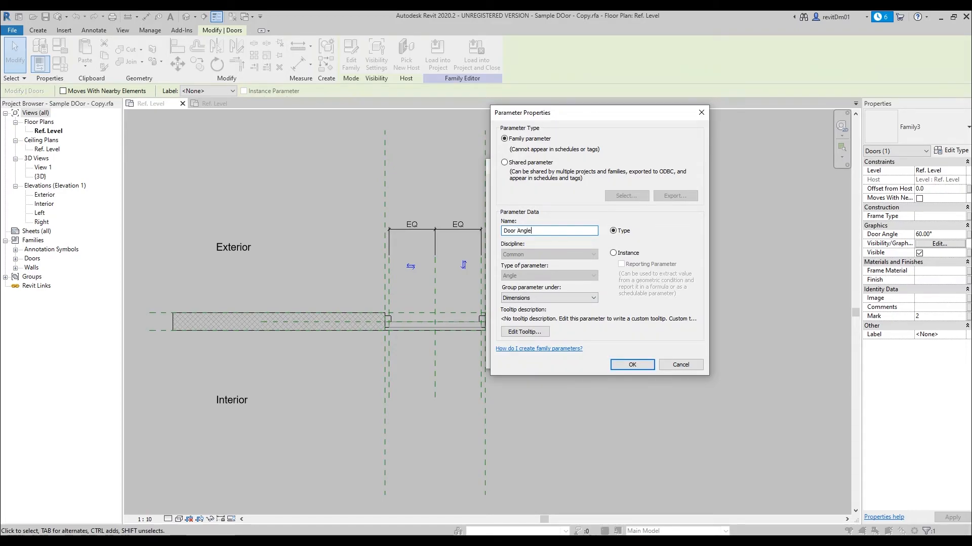
{"action": "left_click", "coordinate": [614, 253]}
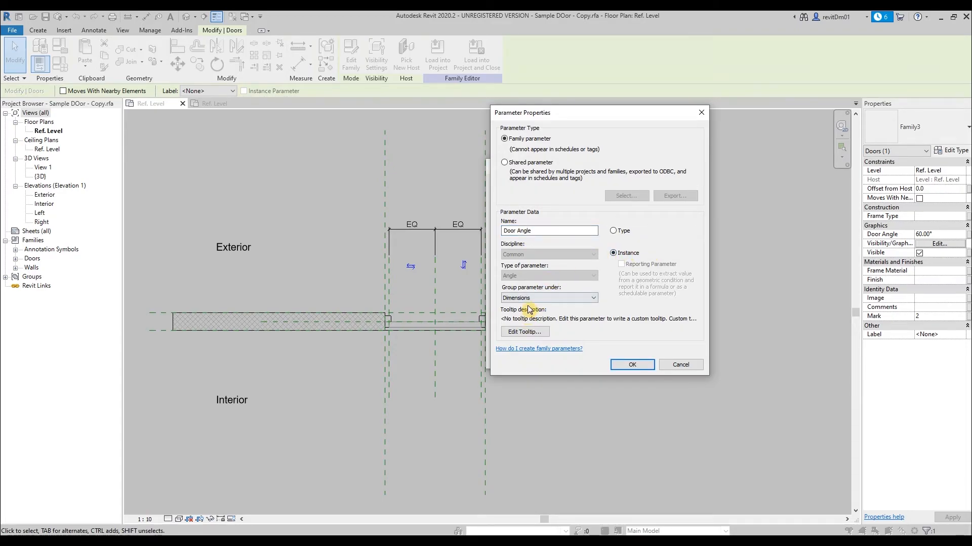
{"action": "left_click", "coordinate": [529, 298]}
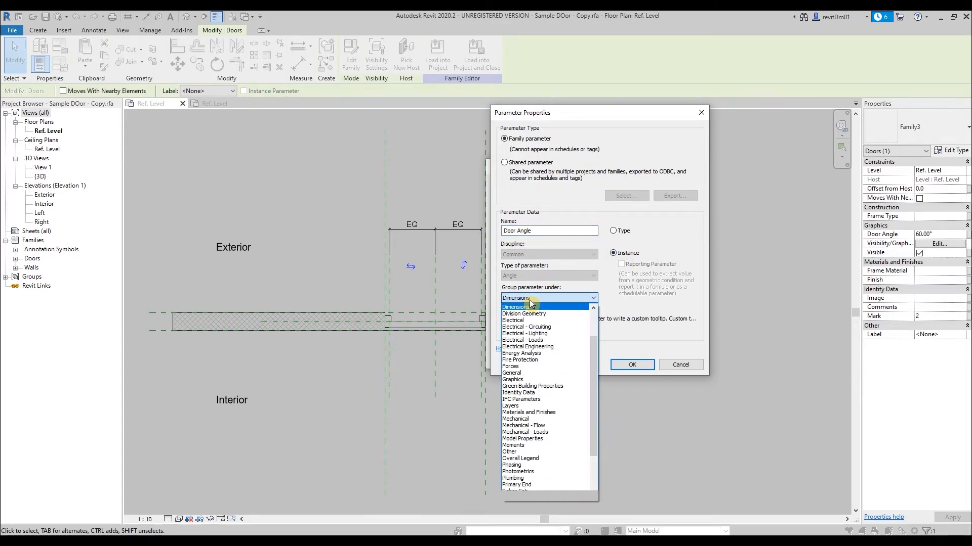
{"action": "left_click", "coordinate": [521, 379]}
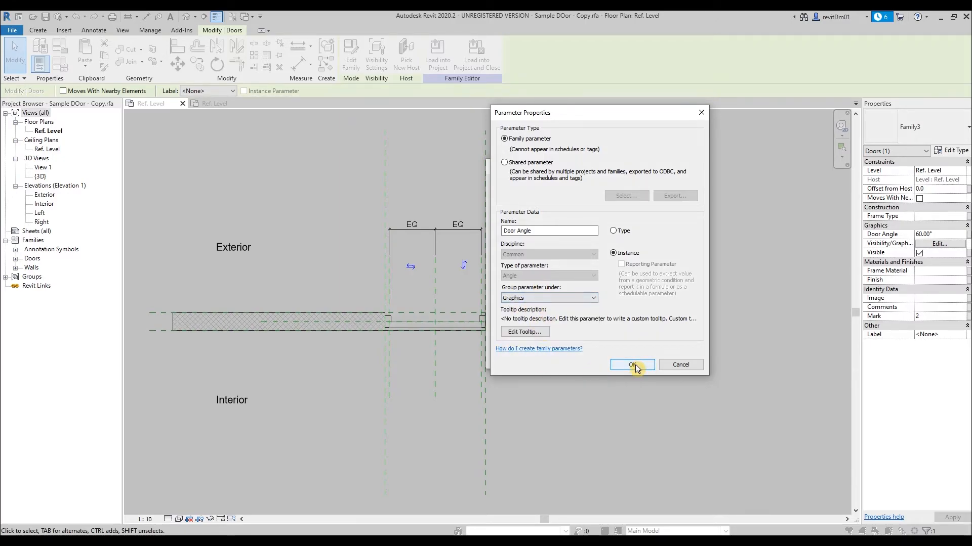
{"action": "left_click", "coordinate": [684, 364]}
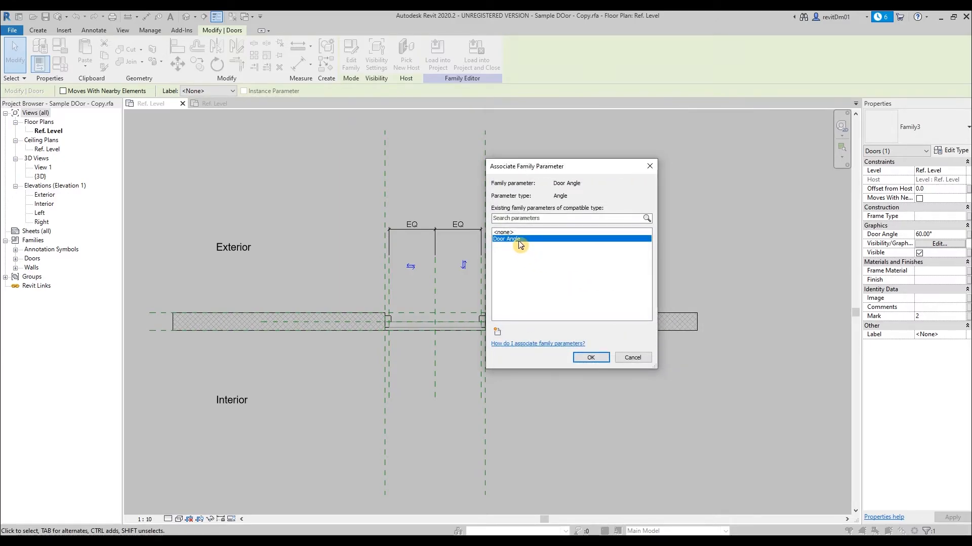
Step: Accept the Door Angle association and deselect the nested door
{"action": "left_click", "coordinate": [591, 358]}
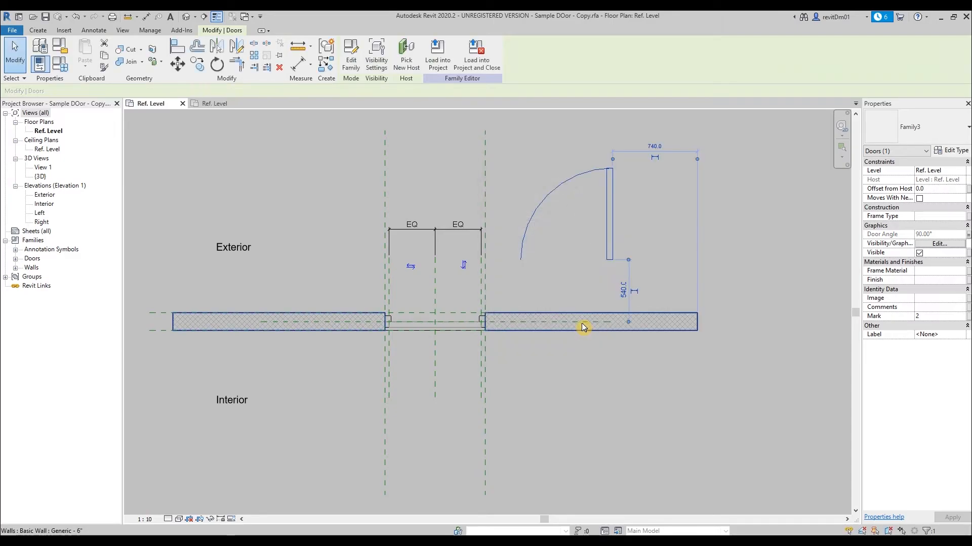
{"action": "left_click", "coordinate": [563, 278]}
Step: Examine the existing door panel extrusion and frame profile in the wall opening
{"action": "scroll", "coordinate": [575, 264], "scroll_direction": "down", "scroll_amount": 1}
{"action": "scroll", "coordinate": [454, 336], "scroll_direction": "up", "scroll_amount": 3}
{"action": "scroll", "coordinate": [429, 283], "scroll_direction": "up", "scroll_amount": 2}
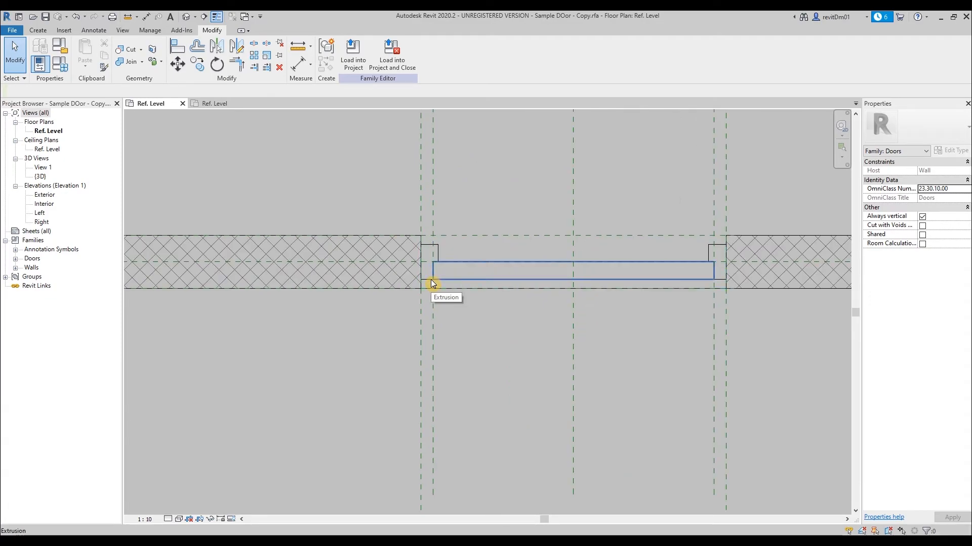
{"action": "scroll", "coordinate": [474, 323], "scroll_direction": "down", "scroll_amount": 3}
{"action": "scroll", "coordinate": [429, 297], "scroll_direction": "up", "scroll_amount": 6}
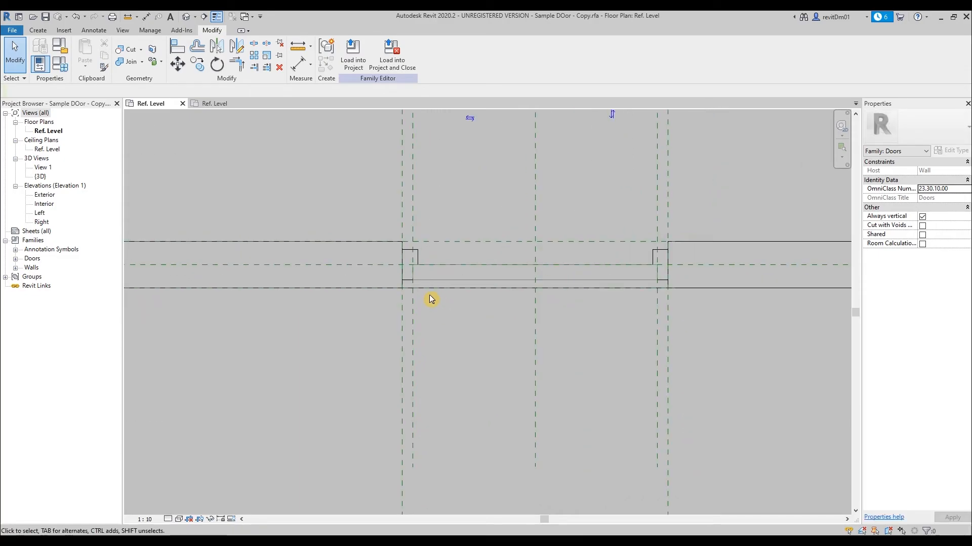
{"action": "scroll", "coordinate": [397, 273], "scroll_direction": "down", "scroll_amount": 3}
{"action": "scroll", "coordinate": [398, 273], "scroll_direction": "down", "scroll_amount": 3}
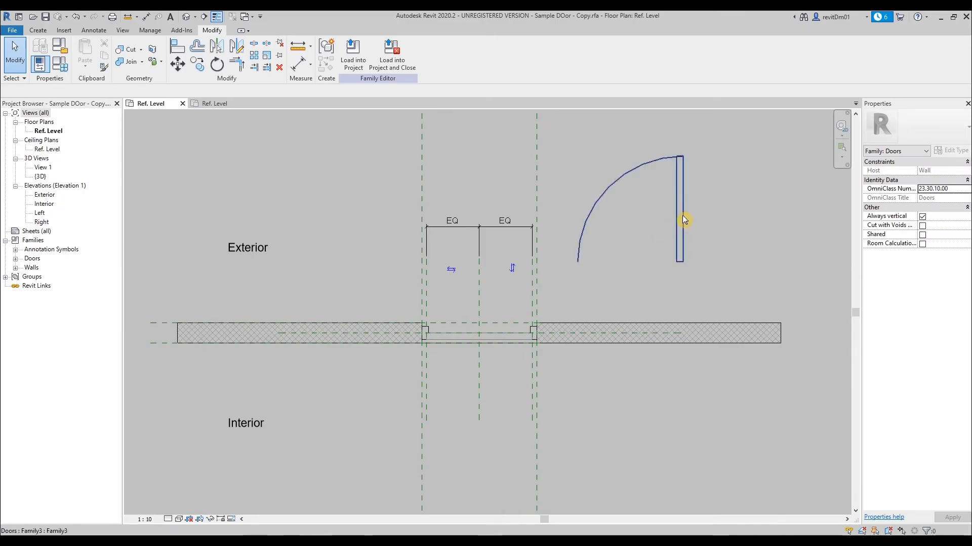
Step: Rotate the nested door 180 degrees and move it to the interior side, about 860 mm from the opening's centre plane and 400 mm from the wall centreline
{"action": "left_click", "coordinate": [681, 214]}
{"action": "key", "text": "space"}
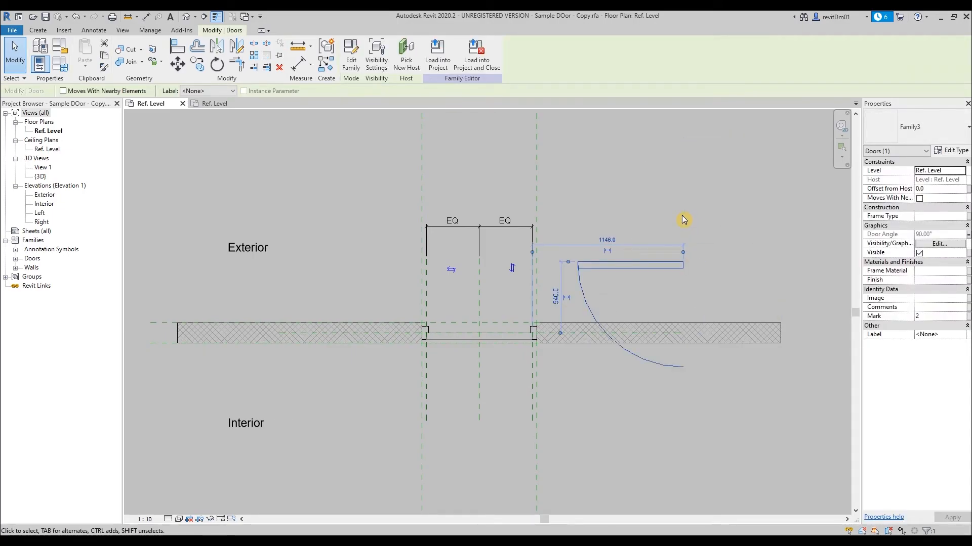
{"action": "key", "text": "space"}
{"action": "left_click_drag", "start_coordinate": [691, 278], "coordinate": [602, 404], "text": "ctrl"}
{"action": "scroll", "coordinate": [610, 406], "scroll_direction": "up", "scroll_amount": 2}
{"action": "middle_click_drag", "start_coordinate": [579, 427], "coordinate": [622, 338]}
{"action": "left_click", "coordinate": [645, 329]}
{"action": "left_click", "coordinate": [642, 321]}
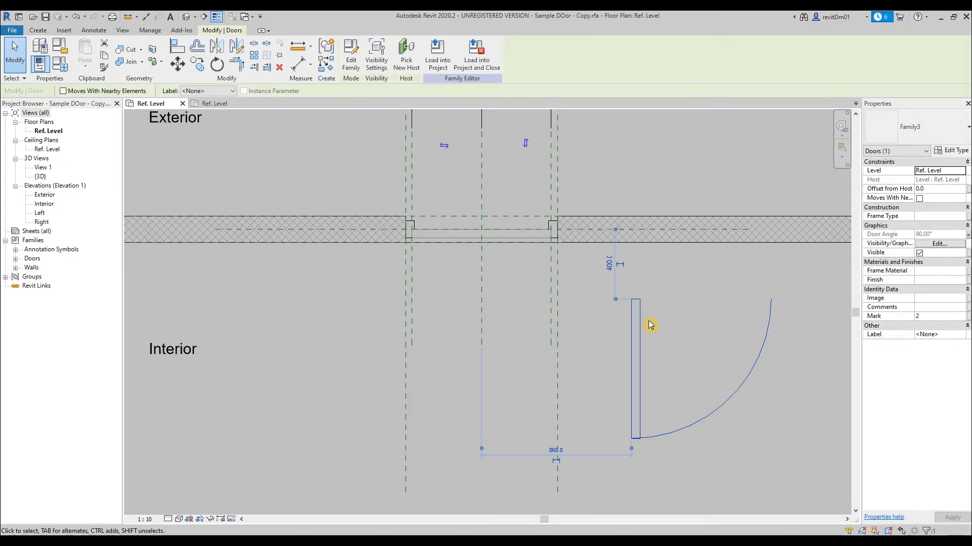
Step: Align the nested door's hinge-side edge to the Left reference plane of the opening and lock the alignment
{"action": "left_click", "coordinate": [413, 302]}
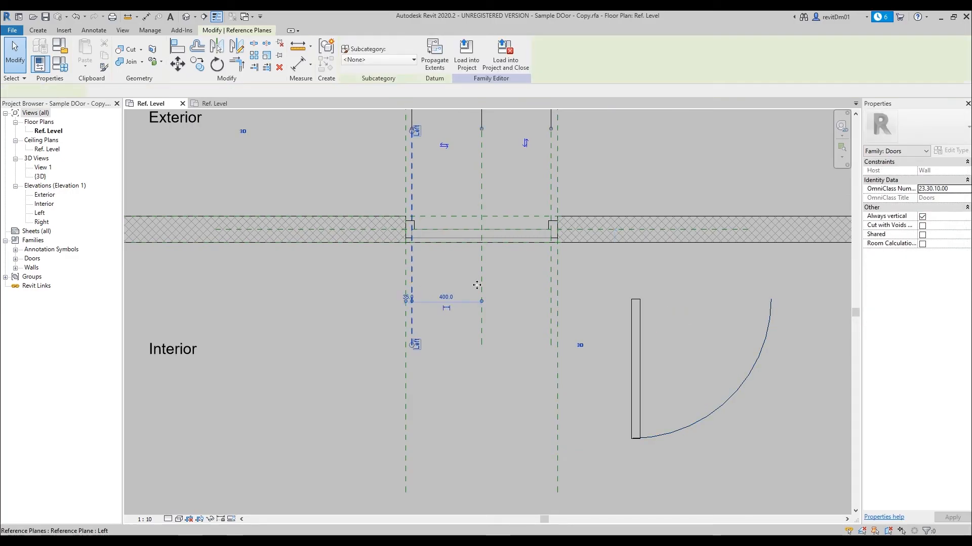
{"action": "left_click", "coordinate": [552, 286]}
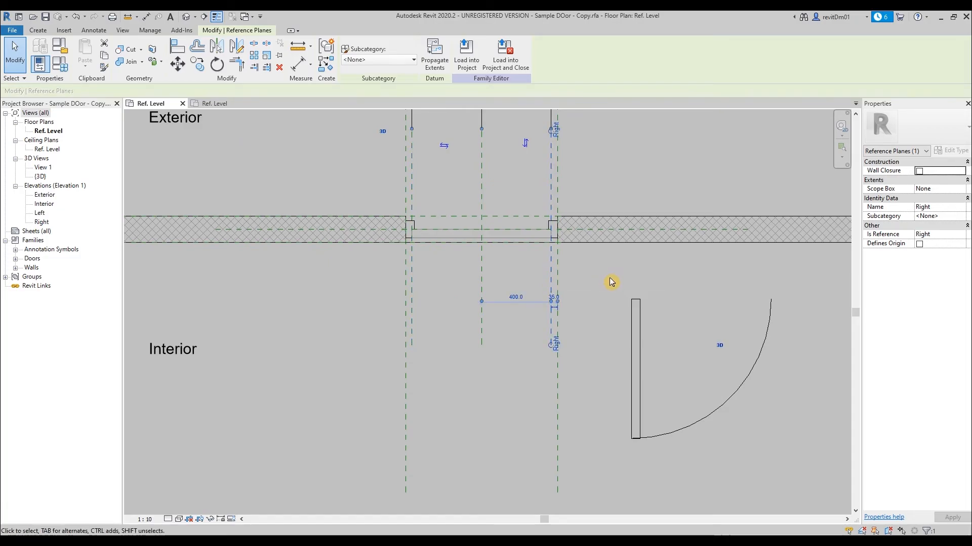
{"action": "middle_click_drag", "start_coordinate": [641, 275], "coordinate": [631, 279]}
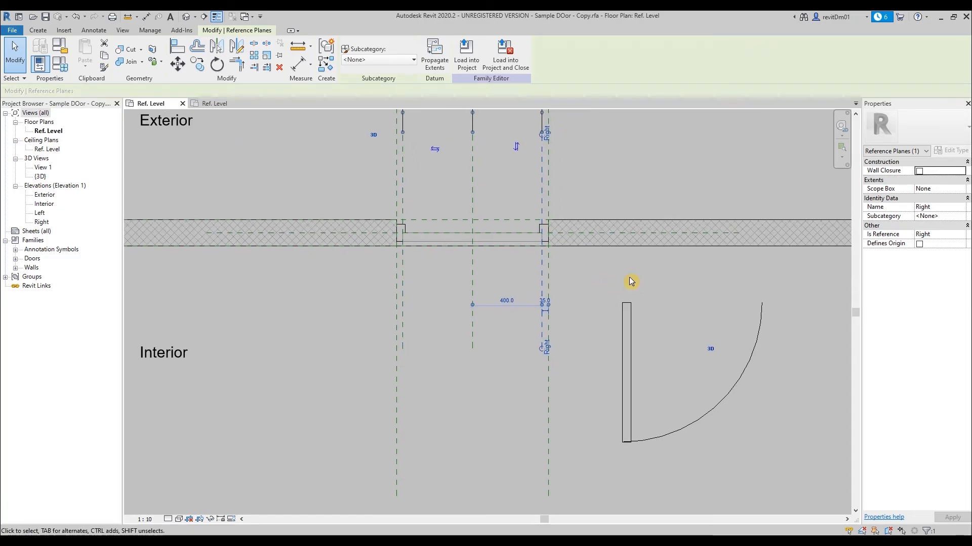
{"action": "left_click", "coordinate": [595, 302]}
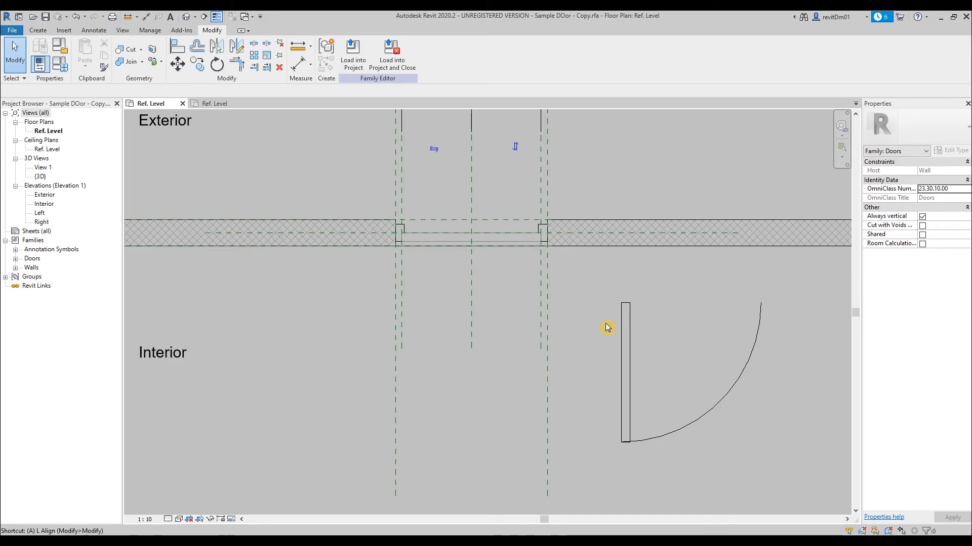
{"action": "key", "text": "a"}
{"action": "key", "text": "l"}
{"action": "left_click", "coordinate": [402, 328]}
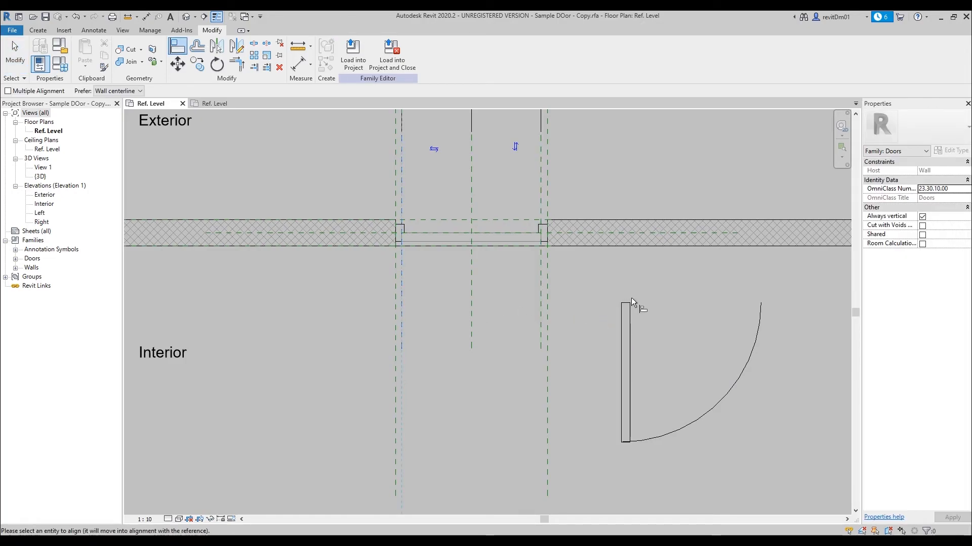
{"action": "left_click", "coordinate": [621, 314]}
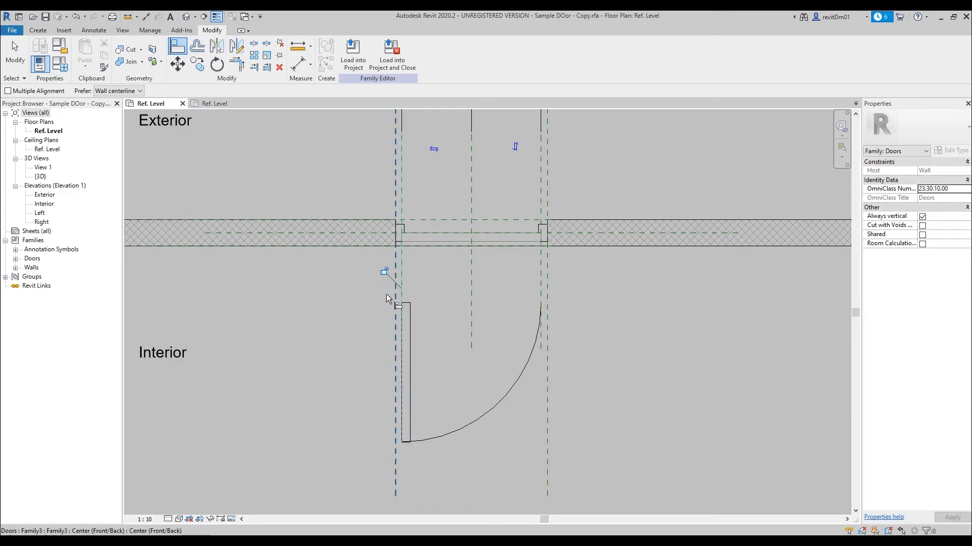
Step: Align the hinge end of the nested door with the interior face of the door panel in the opening
{"action": "scroll", "coordinate": [407, 256], "scroll_direction": "up", "scroll_amount": 5}
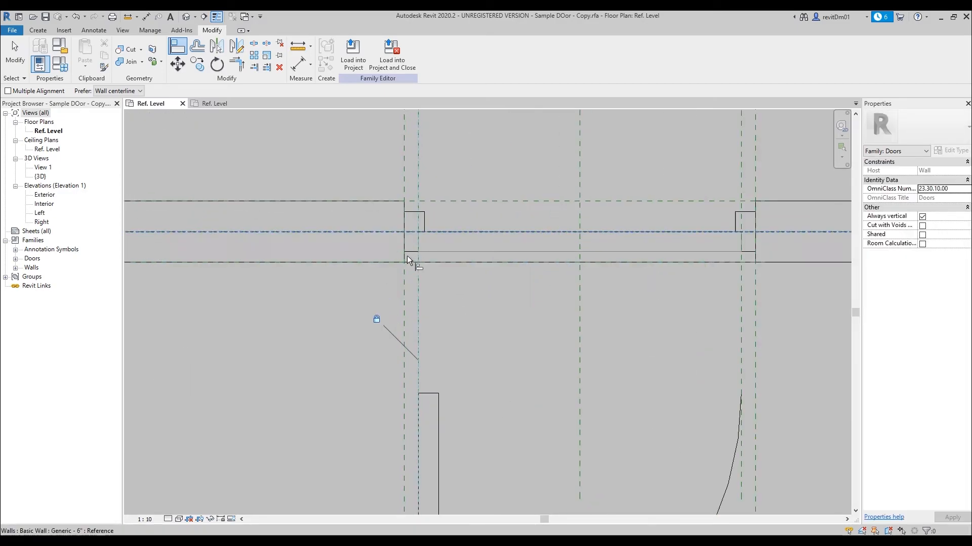
{"action": "scroll", "coordinate": [448, 363], "scroll_direction": "down", "scroll_amount": 3}
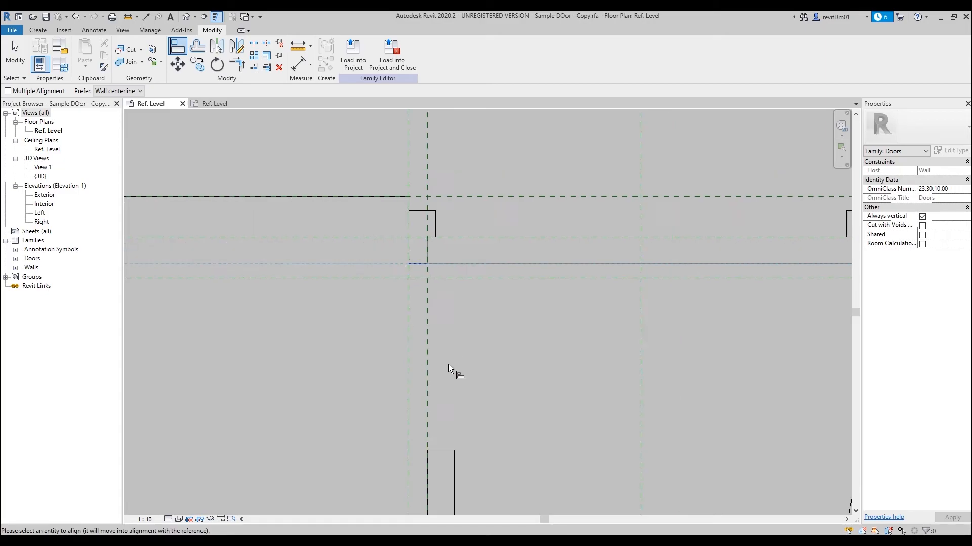
{"action": "left_click", "coordinate": [490, 358]}
{"action": "scroll", "coordinate": [477, 281], "scroll_direction": "down", "scroll_amount": 4}
{"action": "scroll", "coordinate": [506, 313], "scroll_direction": "up", "scroll_amount": 2}
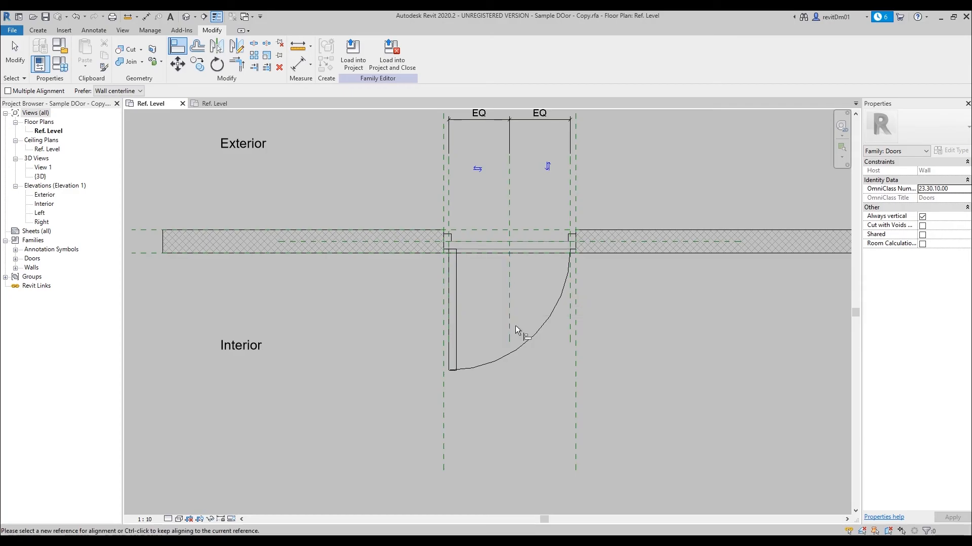
{"action": "key", "text": "Escape"}
{"action": "key", "text": "Escape"}
Step: Open the family types and apply a Width of 700 to test the nested door
{"action": "middle_click_drag", "start_coordinate": [471, 284], "coordinate": [476, 298]}
{"action": "left_click", "coordinate": [61, 63]}
{"action": "left_click_drag", "start_coordinate": [603, 149], "coordinate": [186, 140]}
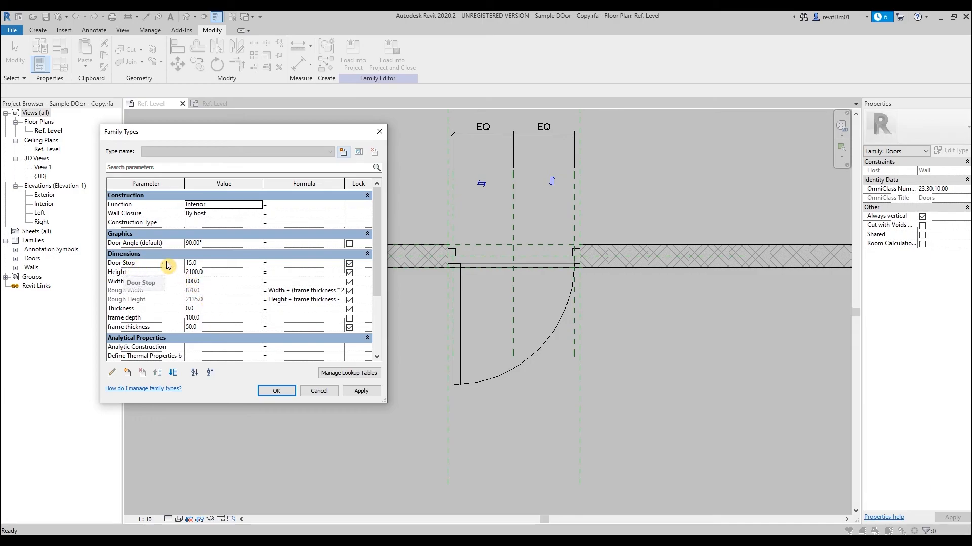
{"action": "left_click", "coordinate": [223, 281]}
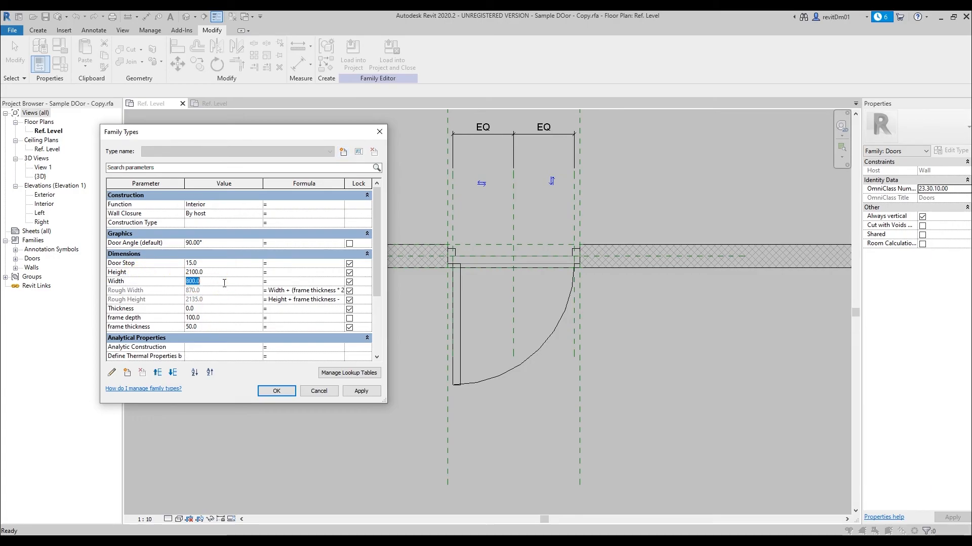
{"action": "key", "text": "Tab"}
{"action": "left_click", "coordinate": [374, 394]}
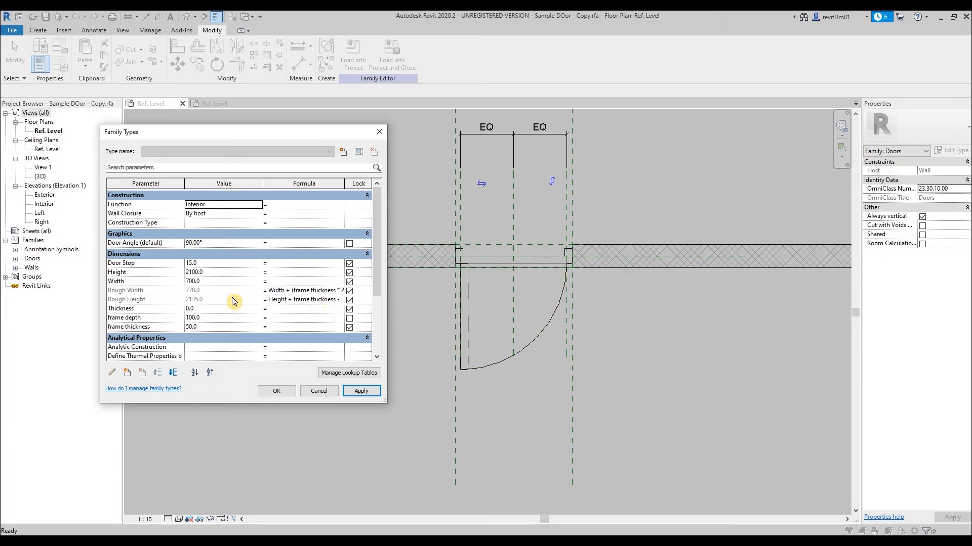
Step: Continue flexing the door family by applying a Width of 600, then 750
{"action": "left_click", "coordinate": [222, 280]}
{"action": "type", "text": "600"}
{"action": "left_click", "coordinate": [361, 391]}
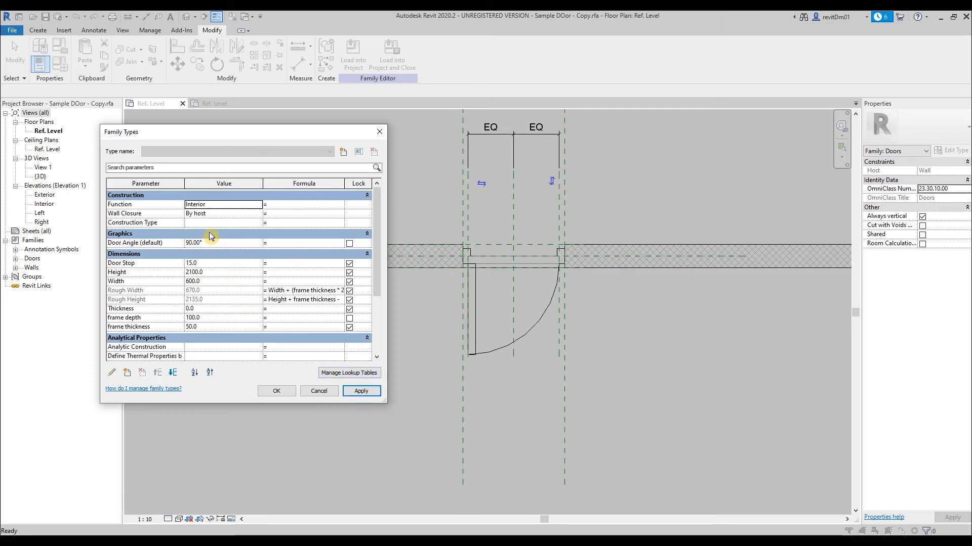
{"action": "left_click", "coordinate": [213, 280]}
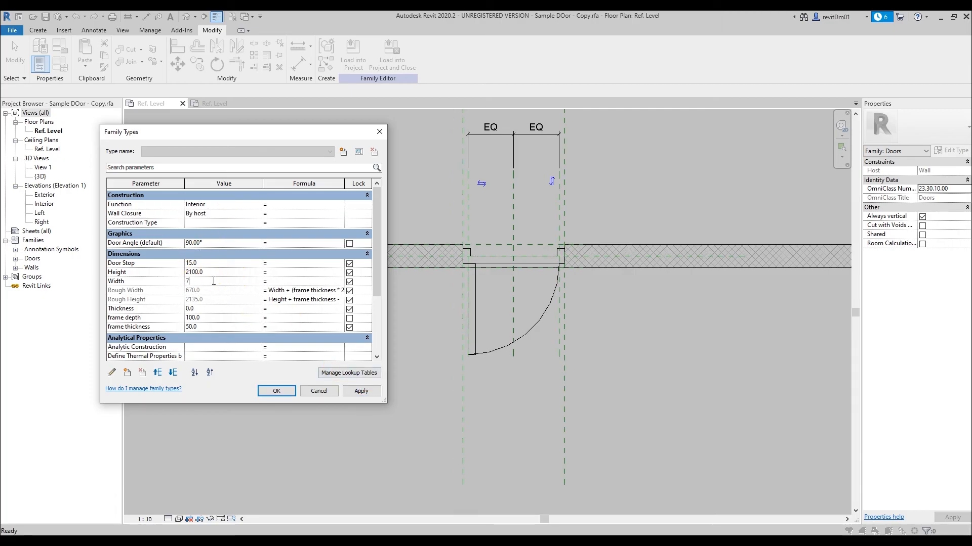
{"action": "type", "text": "750"}
{"action": "left_click", "coordinate": [368, 391]}
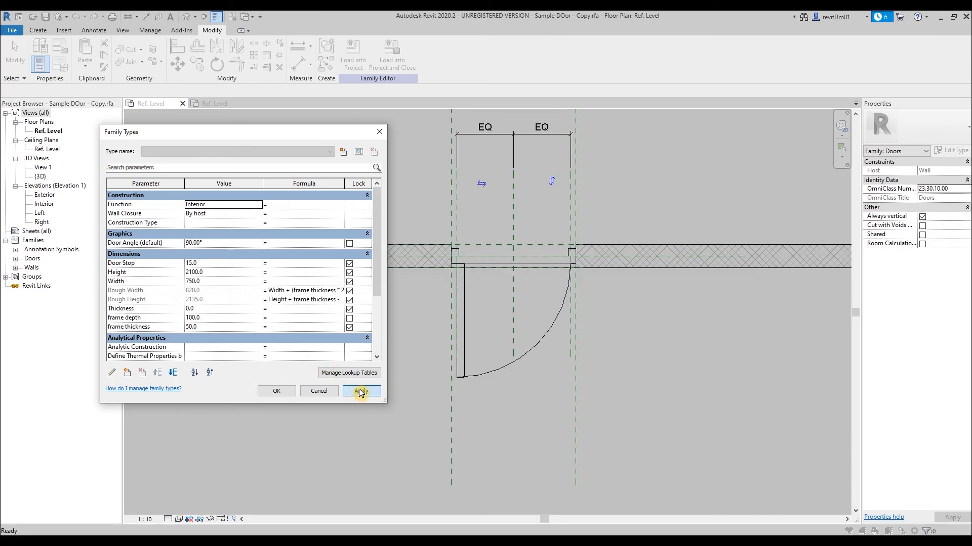
Step: Flex the door swing by applying a Door Angle of 45 degrees, then 60 degrees
{"action": "left_click", "coordinate": [222, 242]}
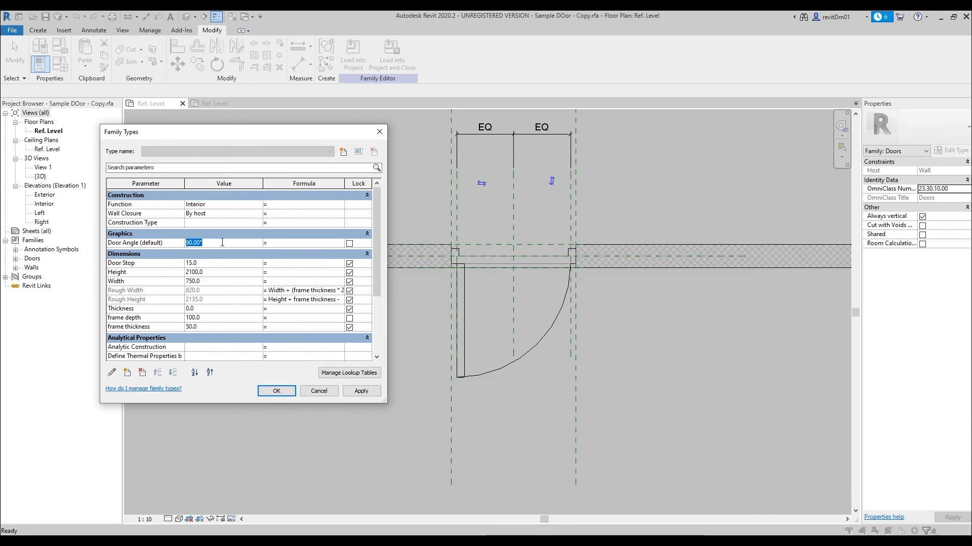
{"action": "type", "text": "45"}
{"action": "left_click", "coordinate": [361, 391]}
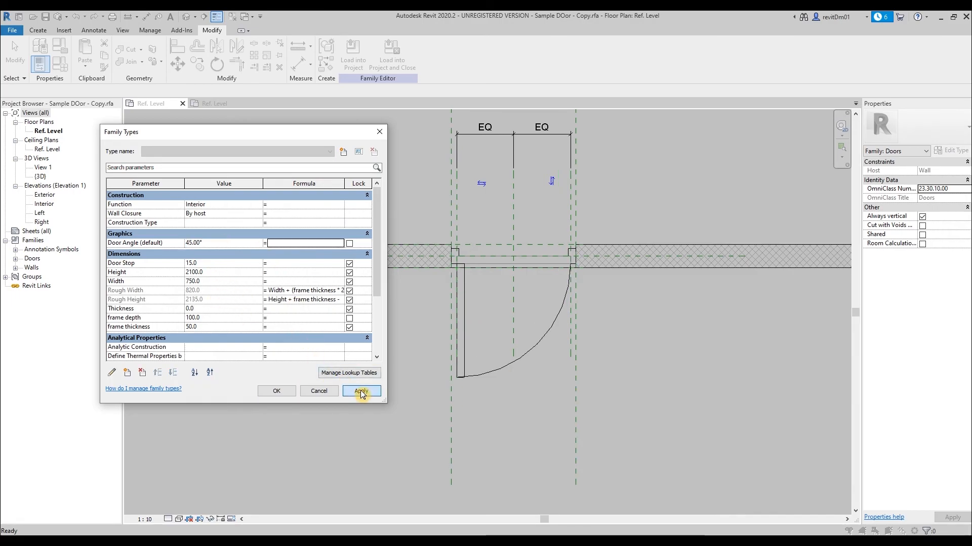
{"action": "left_click", "coordinate": [220, 241]}
{"action": "type", "text": "60"}
{"action": "key", "text": "Tab"}
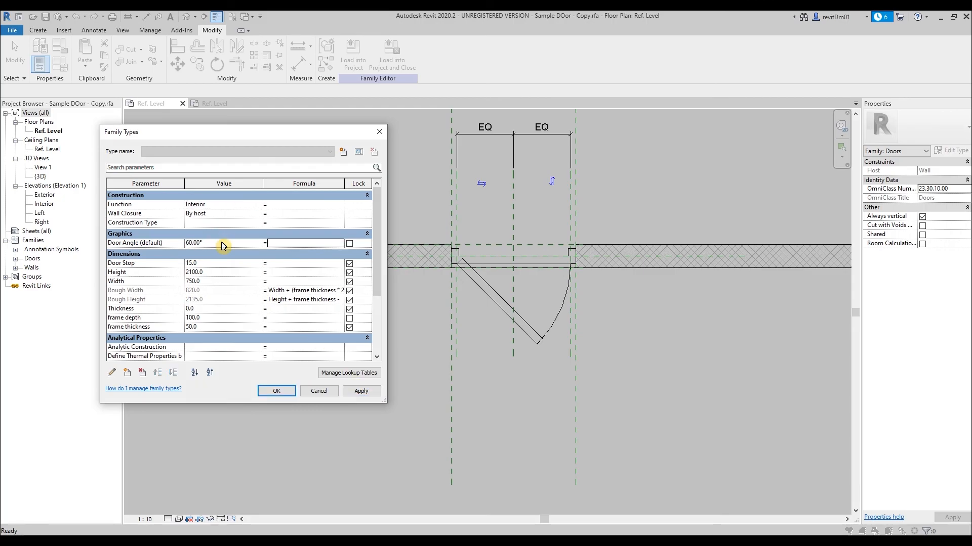
{"action": "left_click", "coordinate": [361, 390]}
Step: Test a wider door swing by applying a Door Angle of 135 degrees
{"action": "left_click", "coordinate": [219, 242]}
{"action": "type", "text": "135"}
{"action": "key", "text": "Tab"}
{"action": "left_click", "coordinate": [361, 390]}
Step: Set the Door Angle to 90 degrees and accept the family type values
{"action": "left_click", "coordinate": [218, 235]}
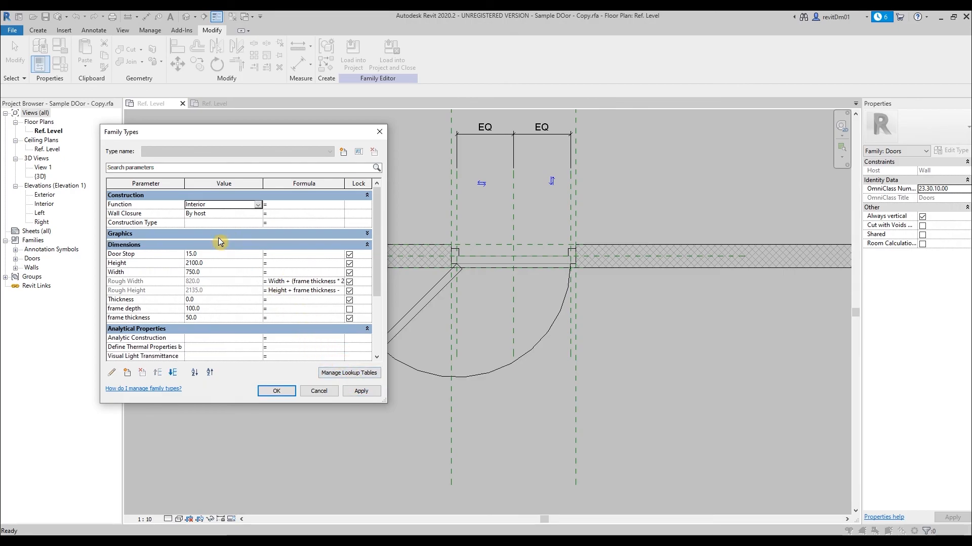
{"action": "left_click", "coordinate": [218, 237]}
{"action": "left_click", "coordinate": [217, 242]}
{"action": "type", "text": "90"}
{"action": "left_click", "coordinate": [360, 391]}
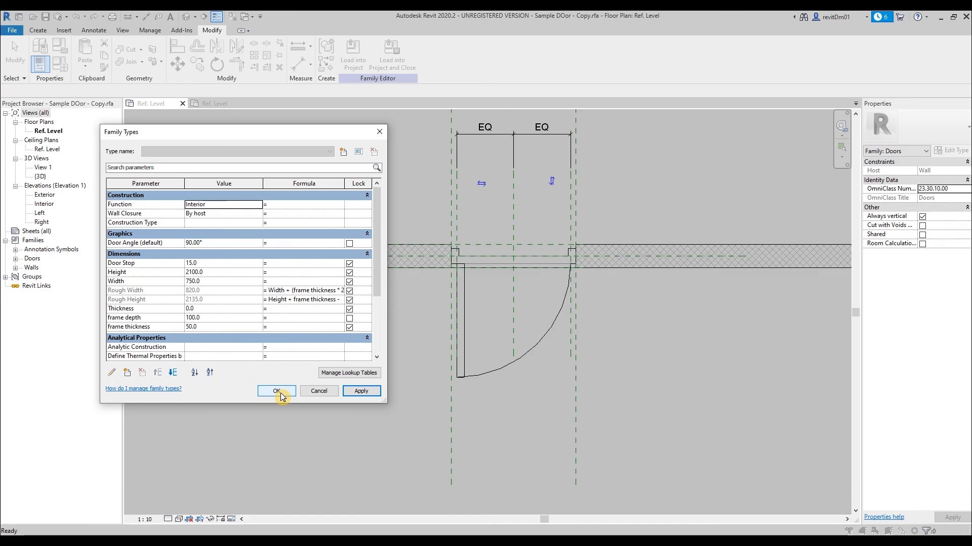
{"action": "left_click", "coordinate": [281, 393]}
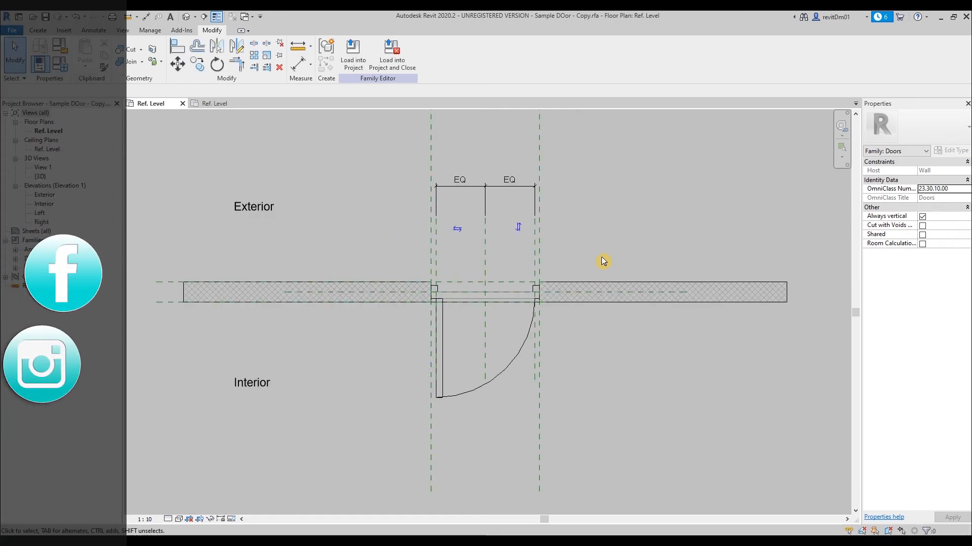
{"action": "scroll", "coordinate": [598, 245], "scroll_direction": "down", "scroll_amount": 1}
{"action": "scroll", "coordinate": [575, 246], "scroll_direction": "up", "scroll_amount": 2}
{"action": "scroll", "coordinate": [575, 243], "scroll_direction": "down", "scroll_amount": 1}
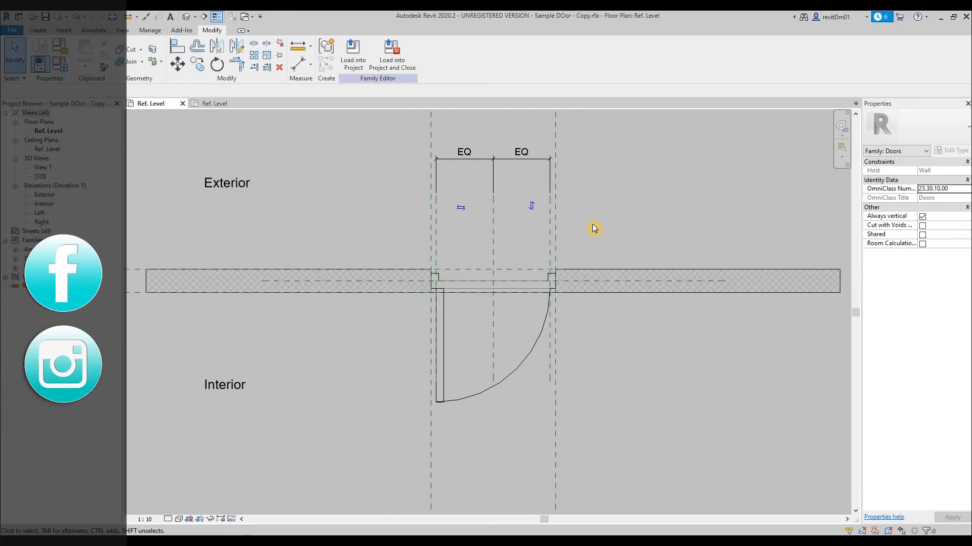
{"action": "middle_click_drag", "start_coordinate": [600, 227], "coordinate": [591, 256]}
{"action": "scroll", "coordinate": [591, 256], "scroll_direction": "down", "scroll_amount": 3}
{"action": "middle_click_drag", "start_coordinate": [591, 256], "coordinate": [590, 247]}
{"action": "scroll", "coordinate": [582, 240], "scroll_direction": "up", "scroll_amount": 3}
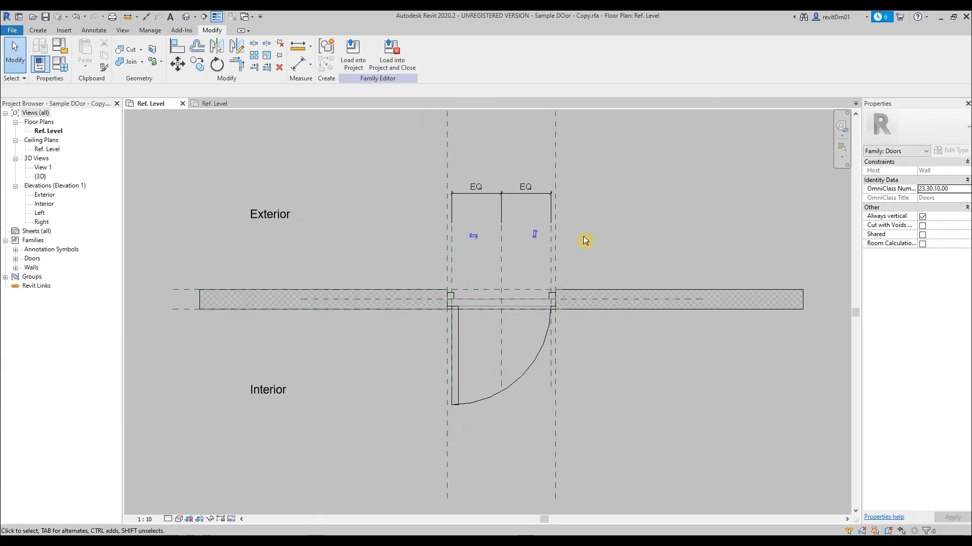